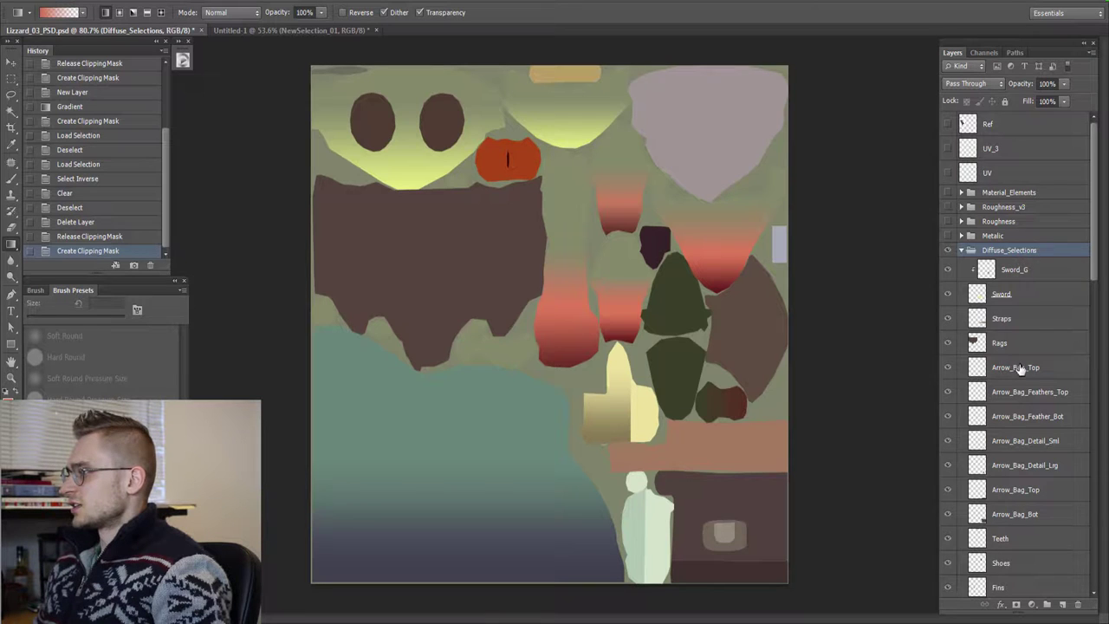
# Step: Look through the layers in the Diffuse_Selections group and briefly hide and show the Rags layer
pyautogui.scroll(-3, 1021, 369)
pyautogui.scroll(3, 1015, 390)
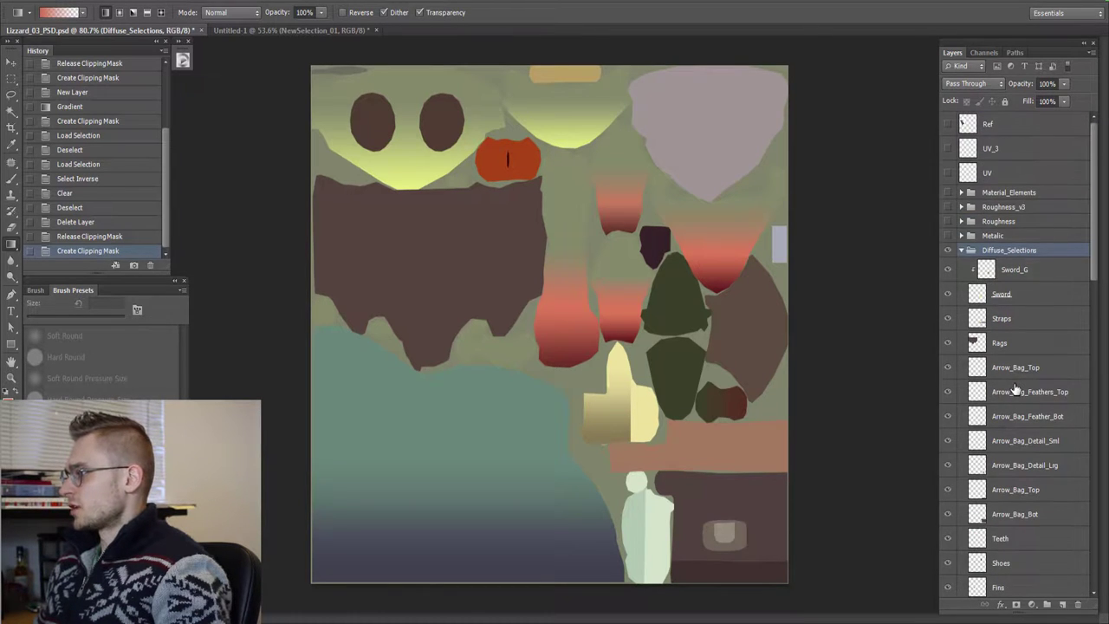
pyautogui.scroll(-3, 1012, 369)
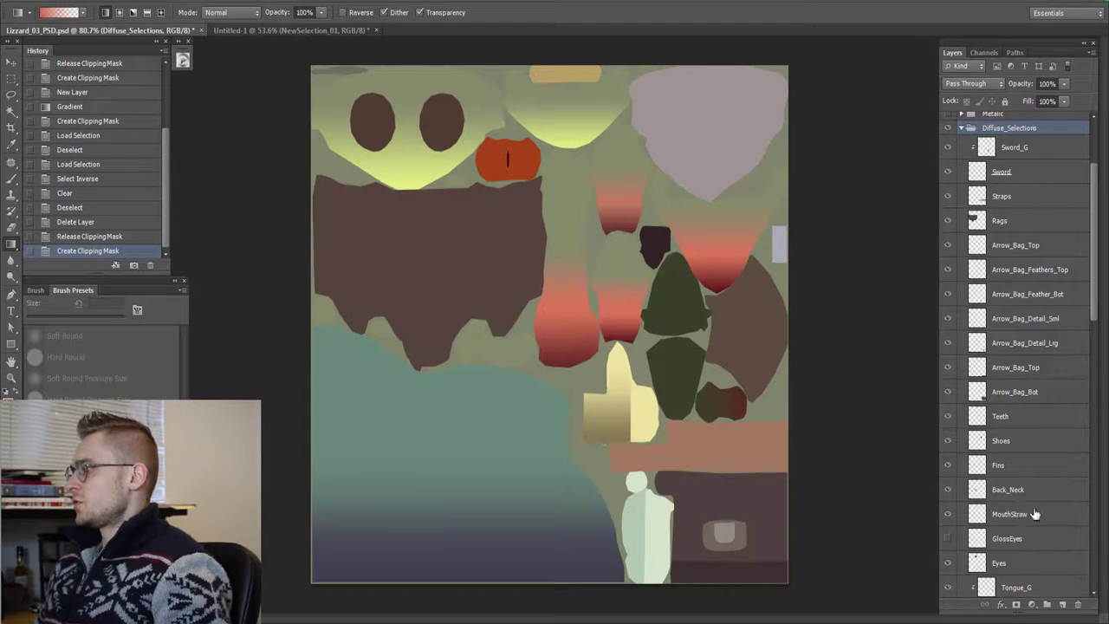
pyautogui.click(947, 221)
pyautogui.click(948, 223)
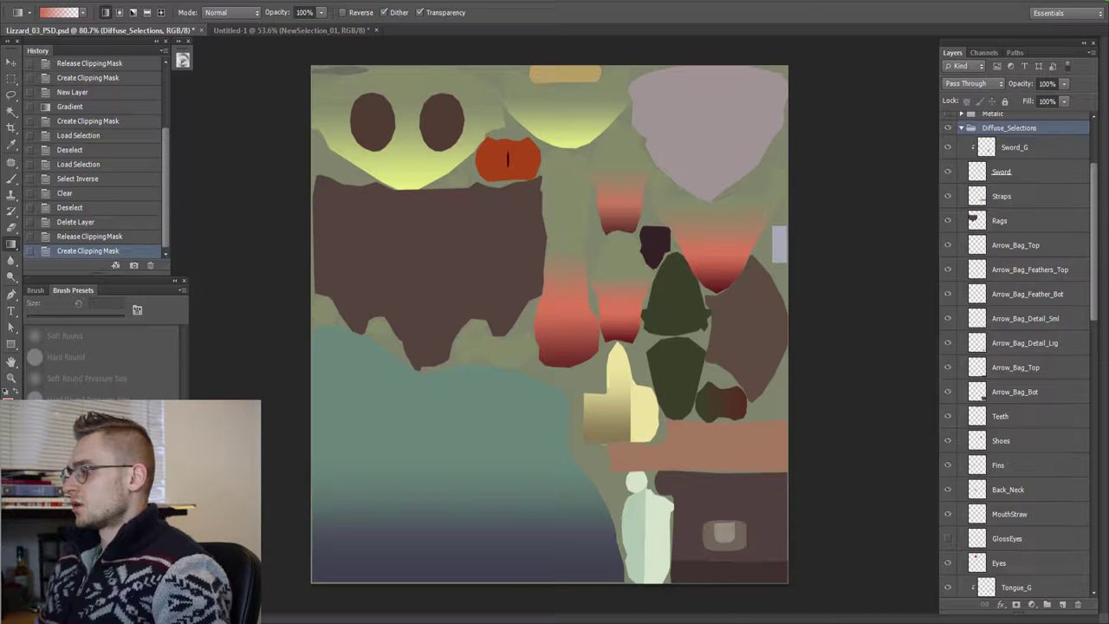
# Step: Switch to 3D-Coat and review the part layers of the Diffuse_Selections group, collapsing and re-expanding the group
pyautogui.hotkey('alt', 'Tab')
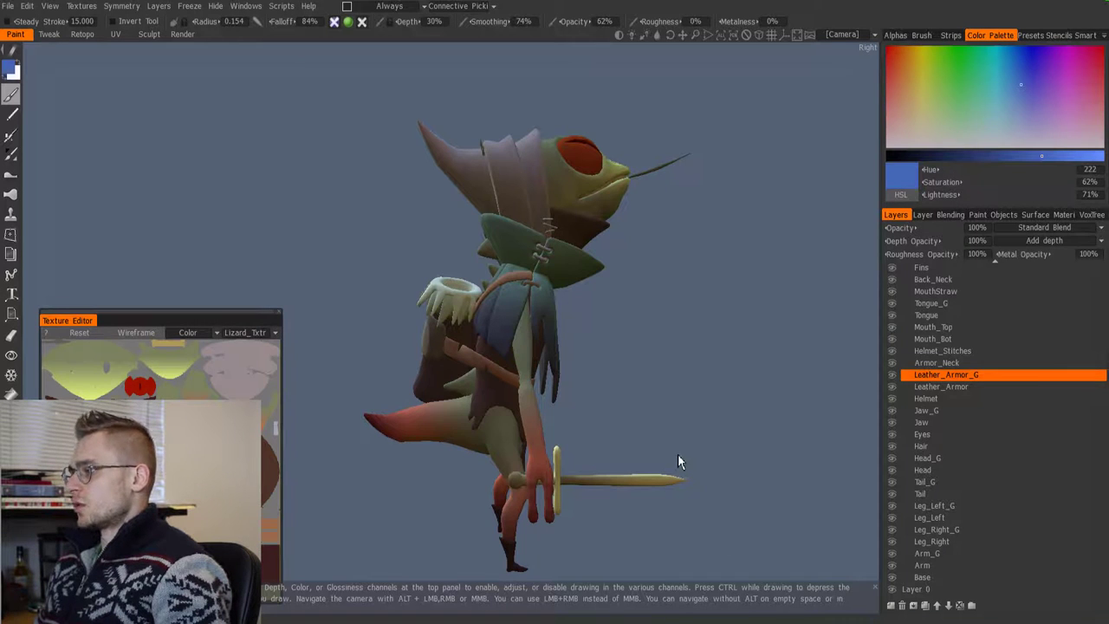
pyautogui.scroll(5, 900, 403)
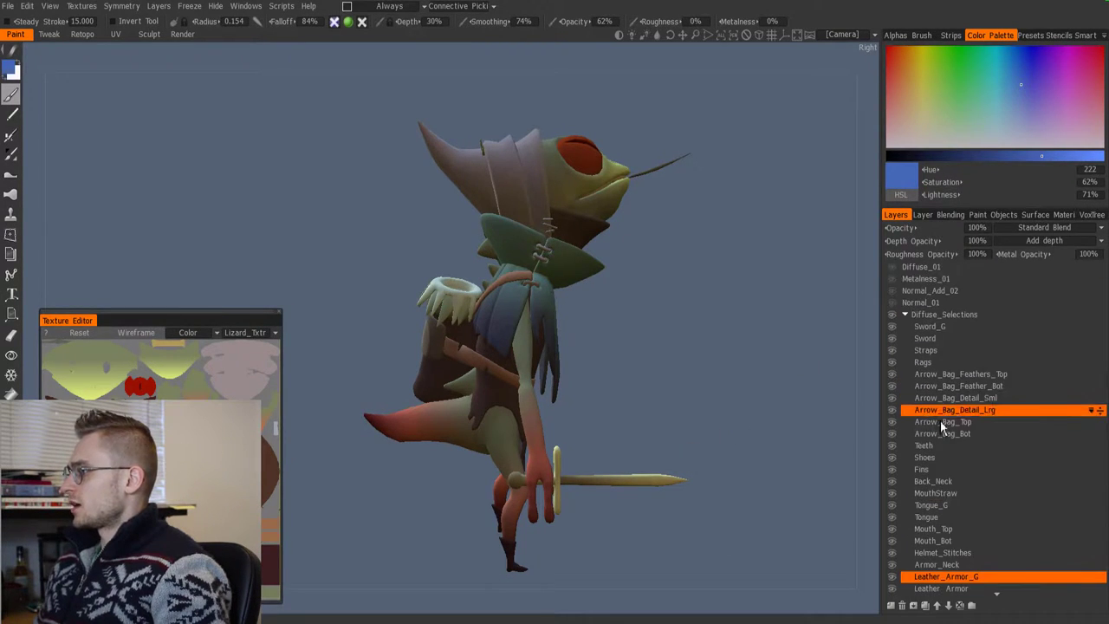
pyautogui.click(936, 314)
pyautogui.click(905, 314)
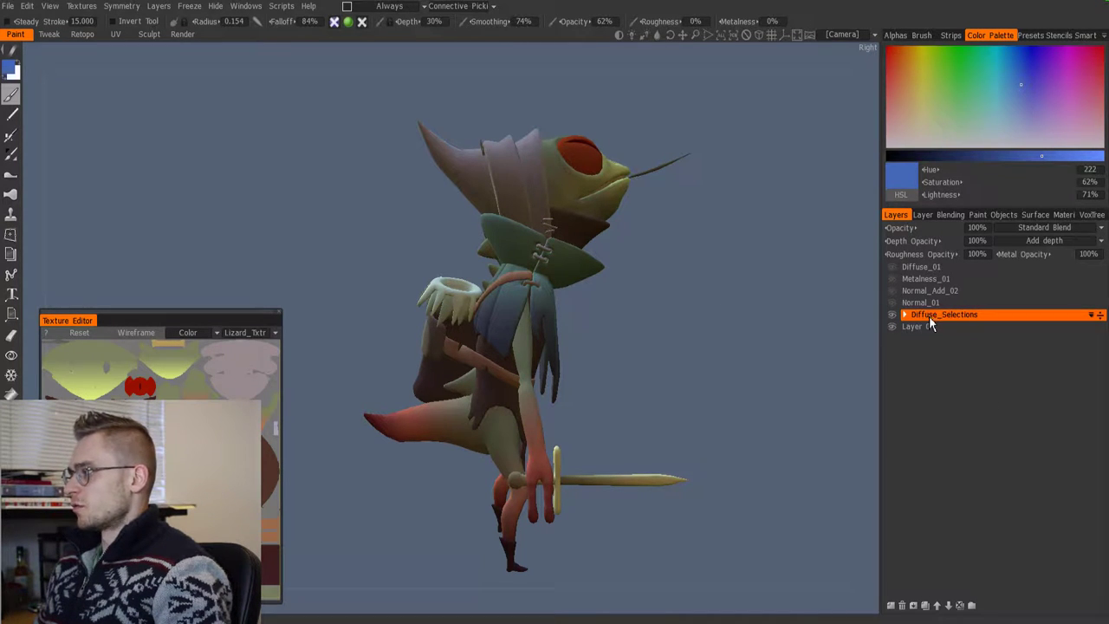
pyautogui.click(904, 314)
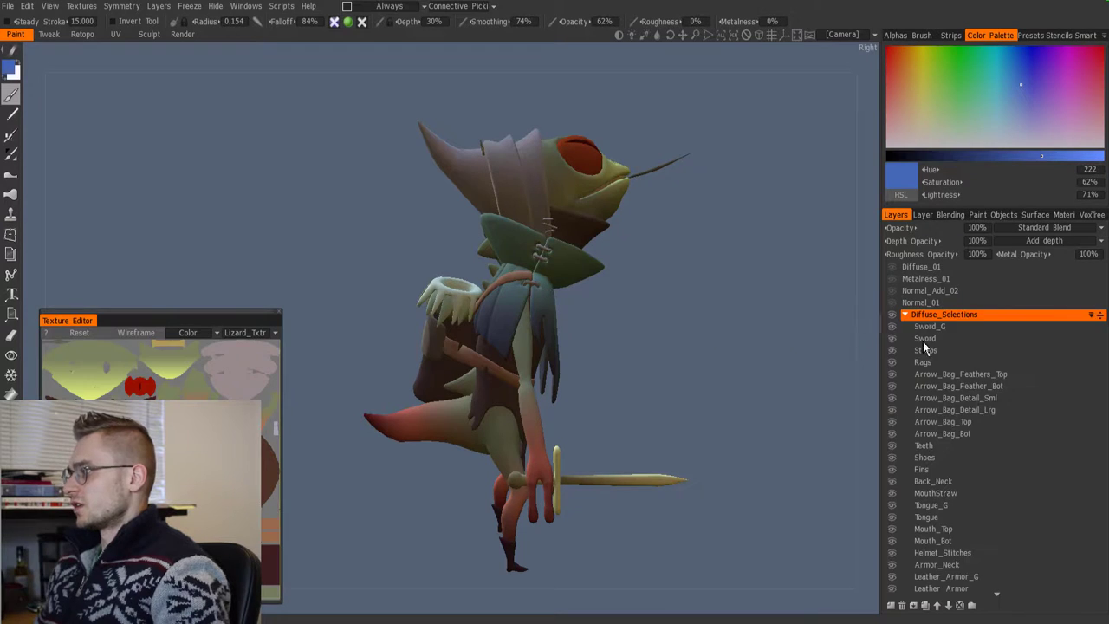
pyautogui.scroll(-2, 942, 417)
pyautogui.scroll(2, 942, 417)
pyautogui.click(942, 398)
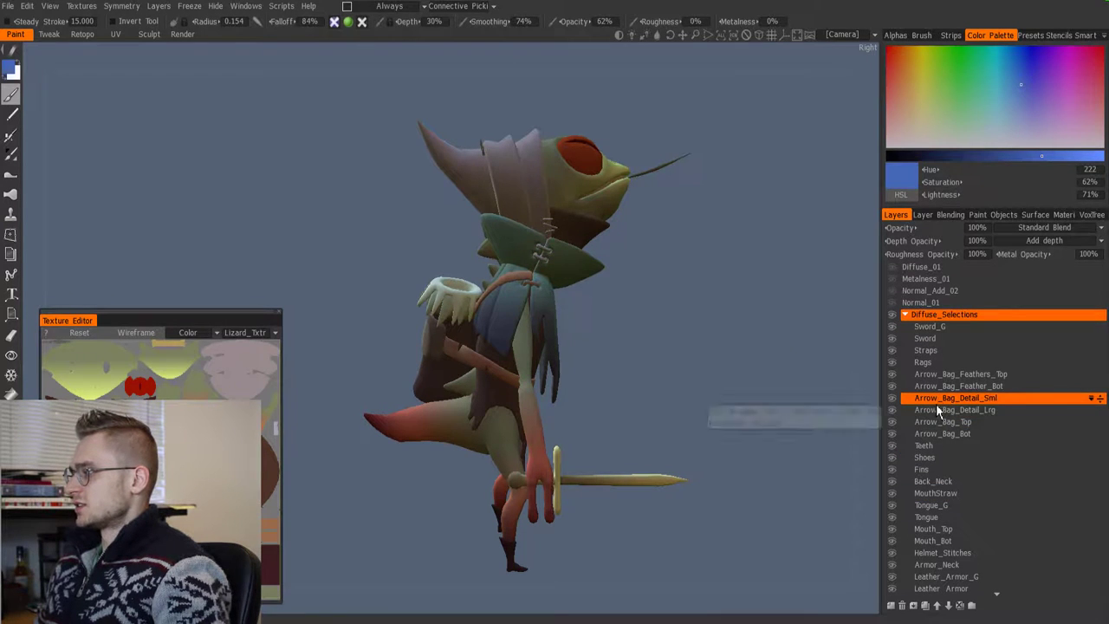
# Step: Isolate the Sword layer so that only the sword's colour selection is displayed on the model
pyautogui.moveTo(707, 396); pyautogui.dragTo(699, 385, button='middle')
pyautogui.moveTo(700, 391); pyautogui.dragTo(738, 497)
pyautogui.click(931, 338)
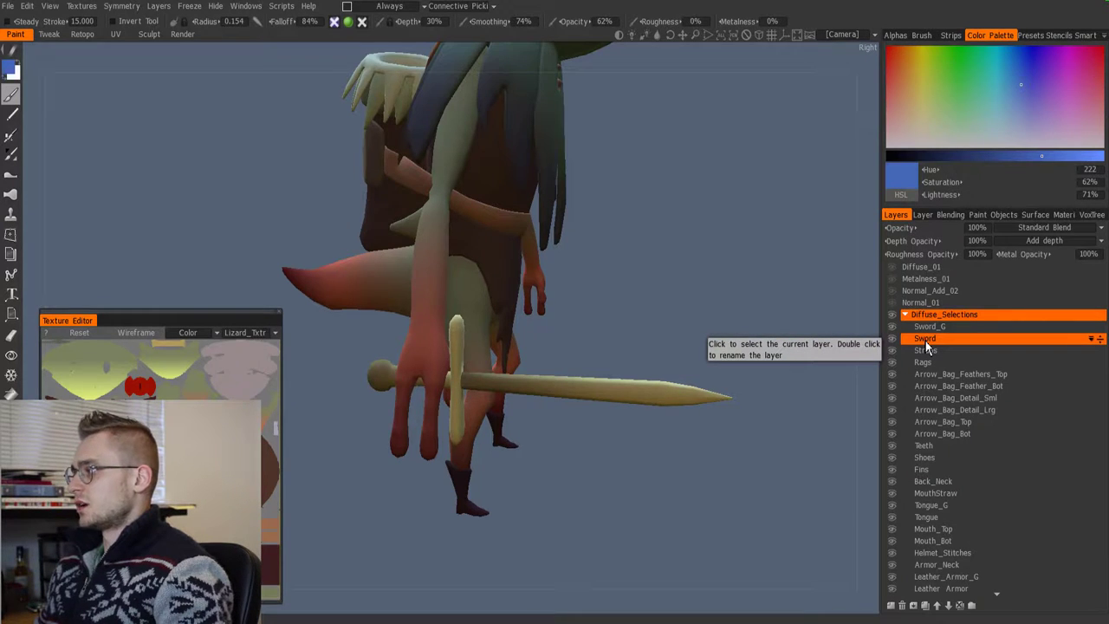
pyautogui.keyDown('ctrl'); pyautogui.click(924, 340); pyautogui.keyUp('ctrl')
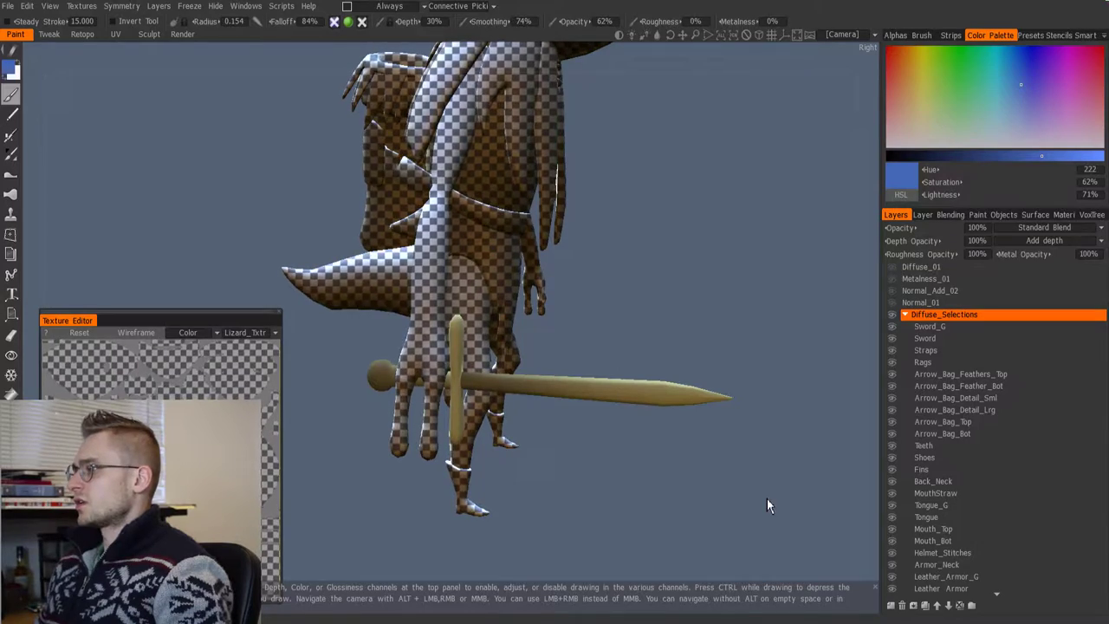
# Step: Examine the isolated sword selection on the model from the side, back and front, including the pommel and guard by the hand
pyautogui.moveTo(708, 514); pyautogui.dragTo(703, 480, button='middle')
pyautogui.moveTo(703, 480); pyautogui.dragTo(706, 504, button='right')
pyautogui.moveTo(706, 511); pyautogui.dragTo(668, 470)
pyautogui.moveTo(572, 452); pyautogui.dragTo(737, 540)
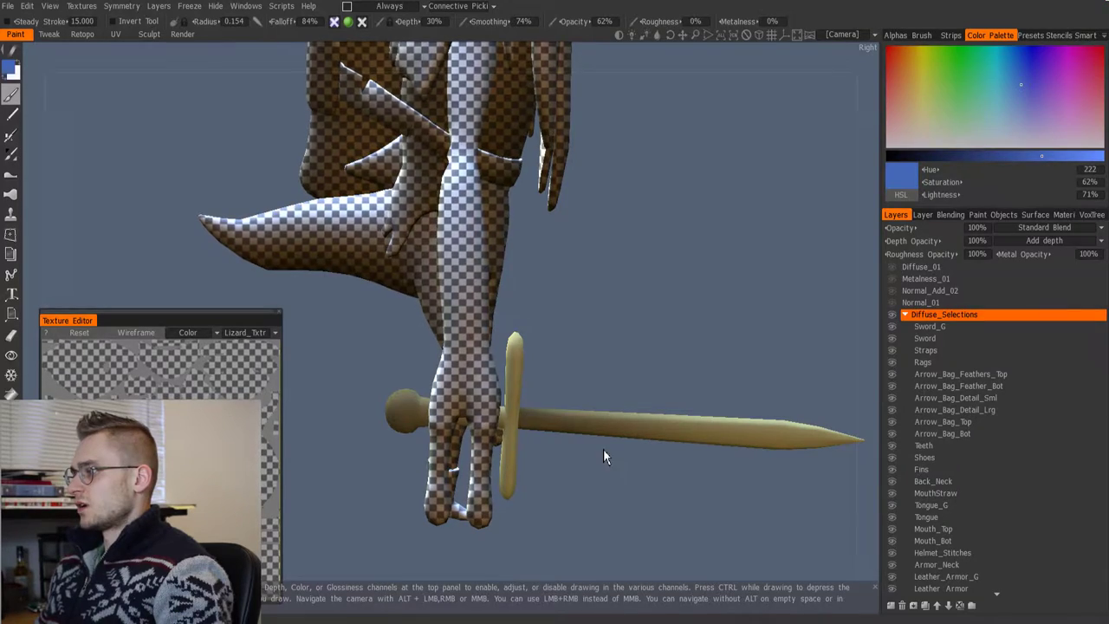
pyautogui.moveTo(595, 505); pyautogui.dragTo(664, 277)
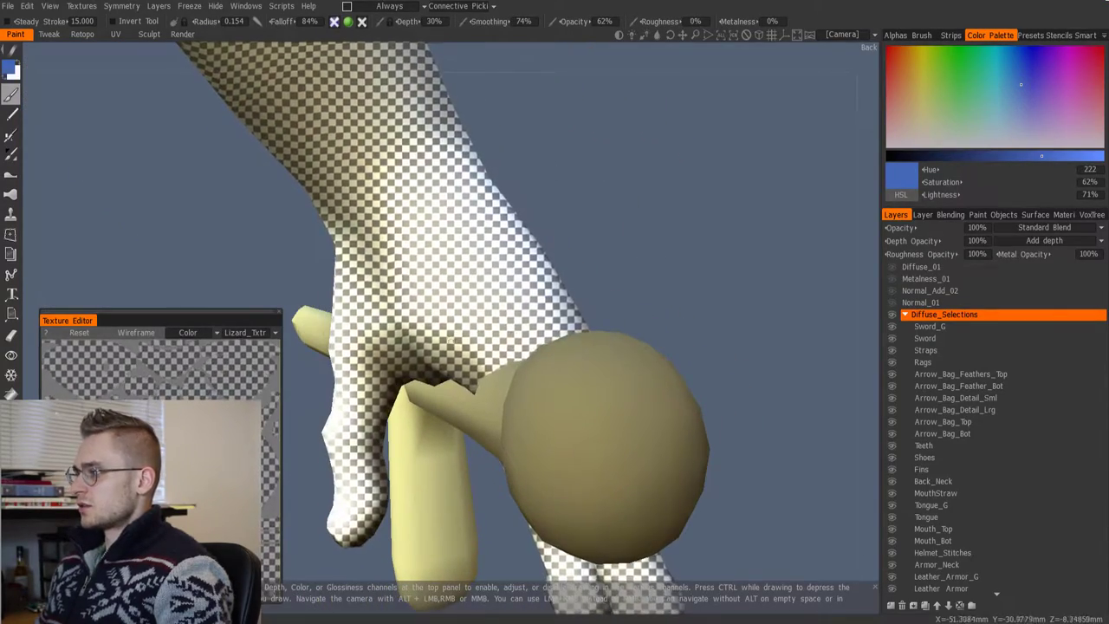
pyautogui.moveTo(650, 223); pyautogui.dragTo(604, 419)
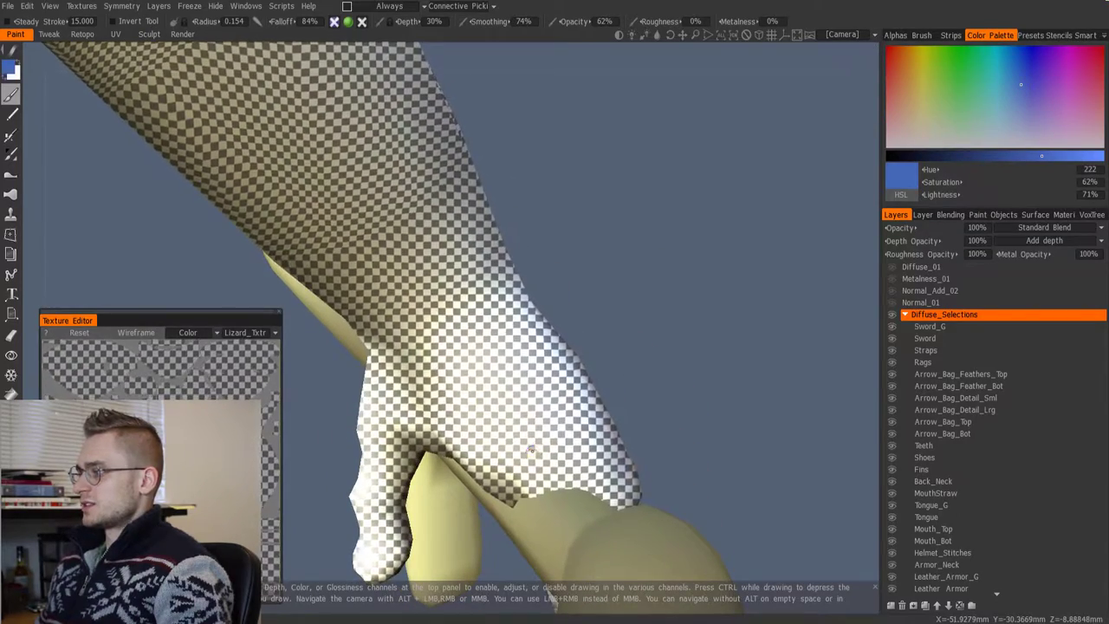
pyautogui.moveTo(700, 412); pyautogui.dragTo(680, 372, button='middle')
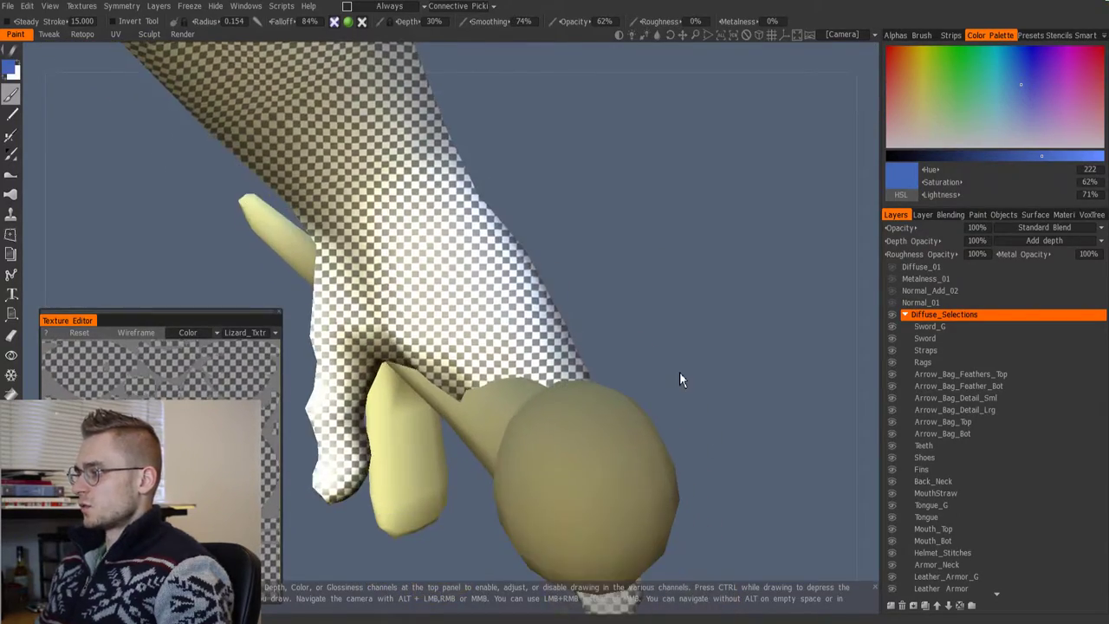
pyautogui.moveTo(723, 353); pyautogui.dragTo(679, 262, button='right')
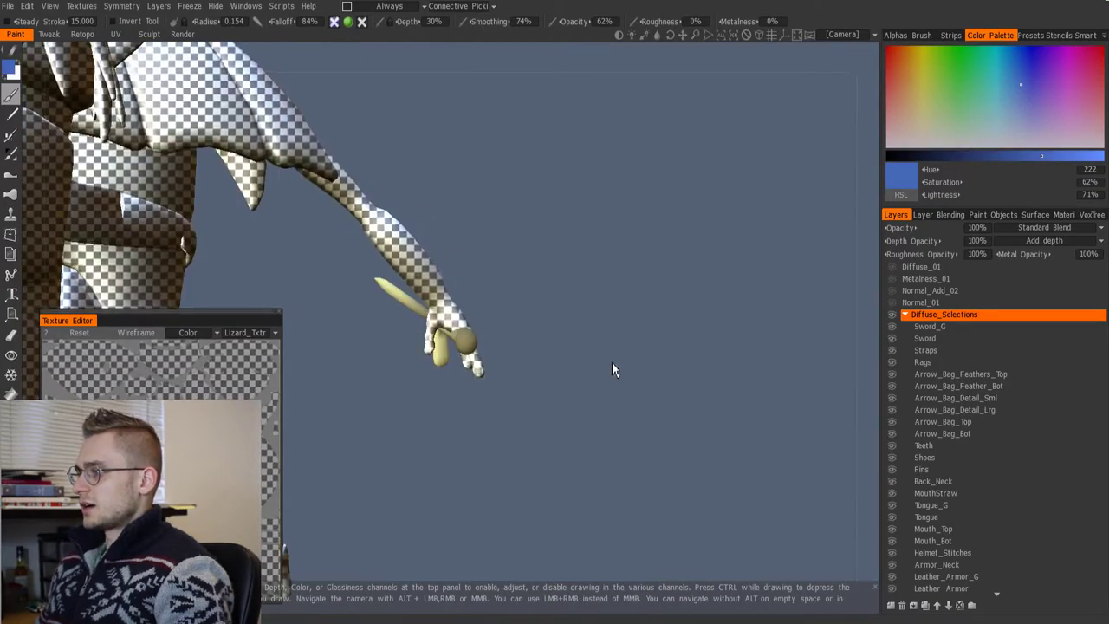
pyautogui.moveTo(612, 361); pyautogui.dragTo(515, 441)
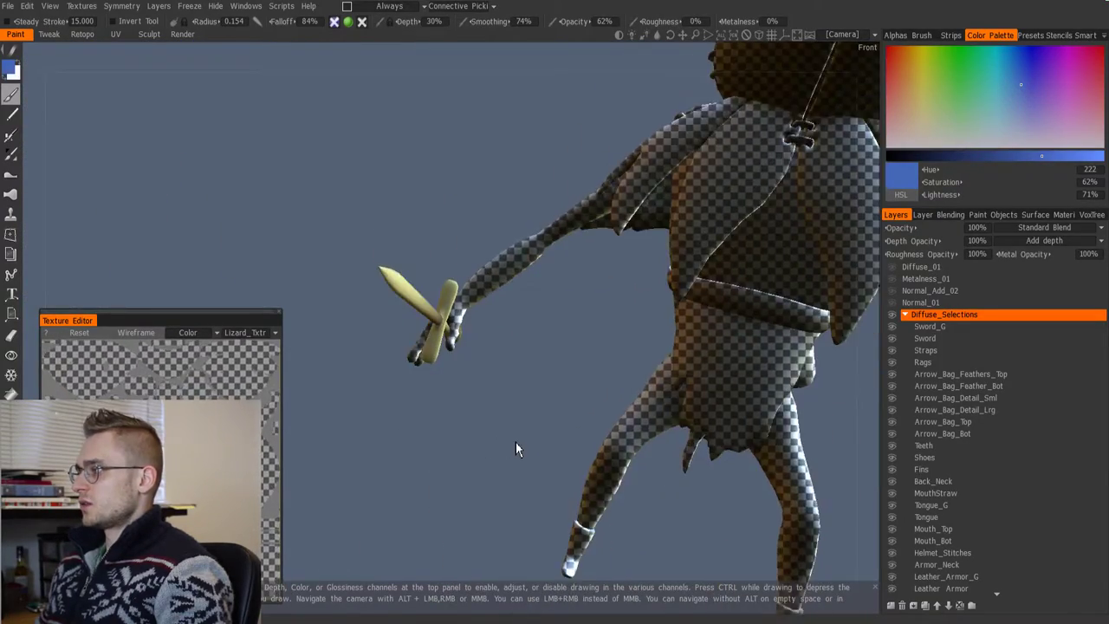
pyautogui.moveTo(516, 442); pyautogui.dragTo(429, 563, button='middle')
# Step: Show all the layers again and examine the character's head, jaw and stitched collar up close
pyautogui.moveTo(782, 417)
pyautogui.mouseDown()
pyautogui.moveTo(666, 547)
pyautogui.moveTo(770, 255)
pyautogui.moveTo(718, 354)
pyautogui.moveTo(734, 378)
pyautogui.moveTo(297, 202)
pyautogui.moveTo(771, 418)
pyautogui.mouseUp()
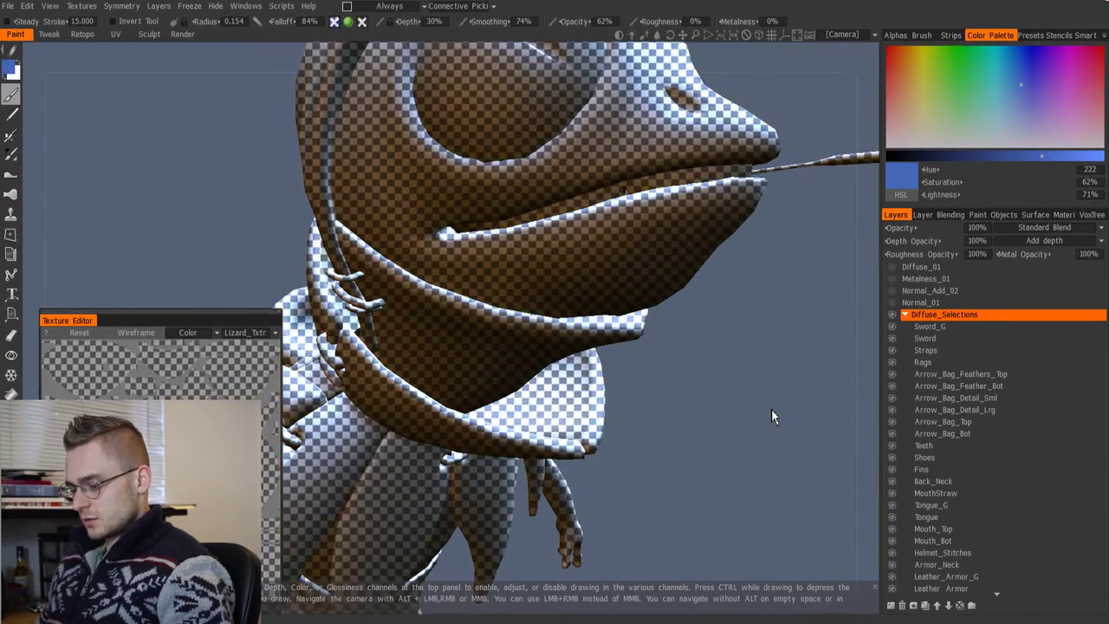
pyautogui.moveTo(700, 523); pyautogui.dragTo(691, 493, button='right')
pyautogui.moveTo(692, 493); pyautogui.dragTo(703, 468)
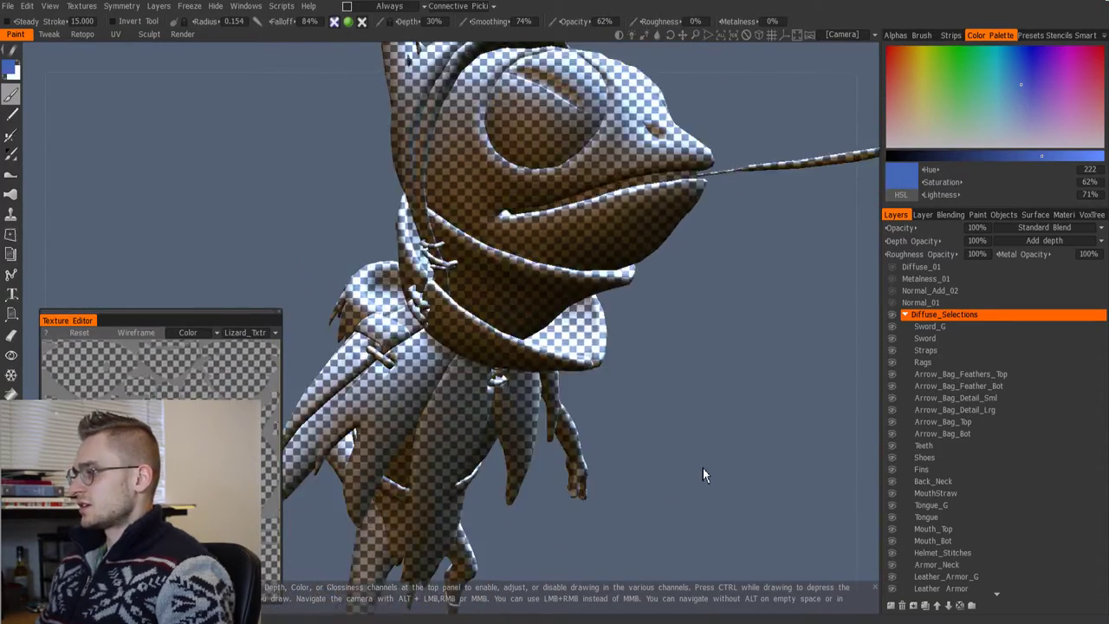
pyautogui.moveTo(695, 415); pyautogui.dragTo(700, 445)
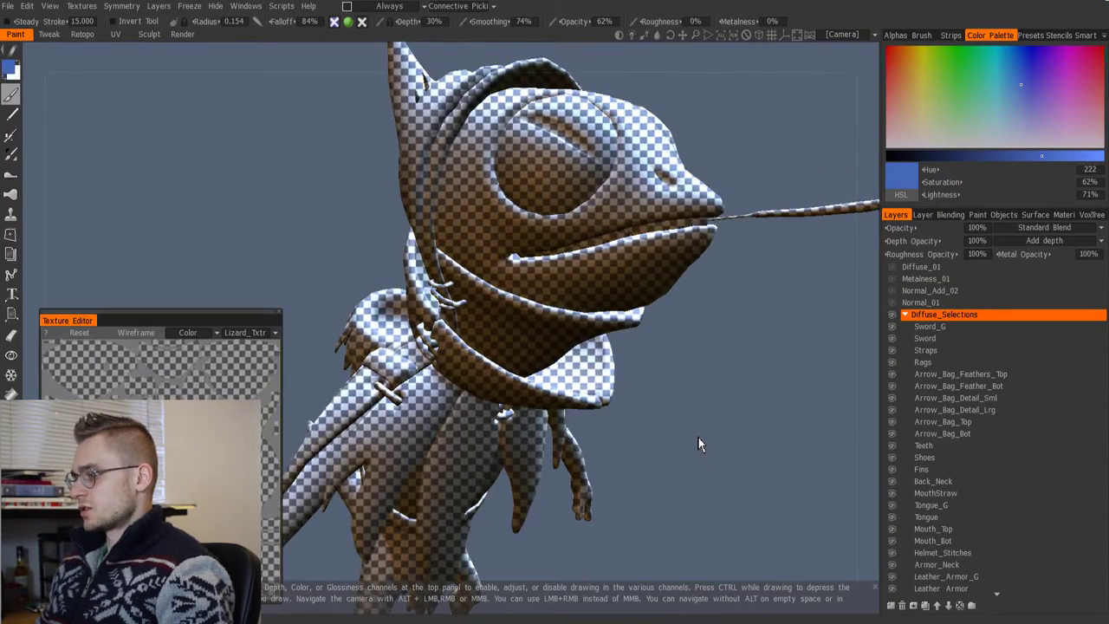
pyautogui.moveTo(698, 435); pyautogui.dragTo(694, 470, button='right')
pyautogui.moveTo(694, 470); pyautogui.dragTo(607, 429)
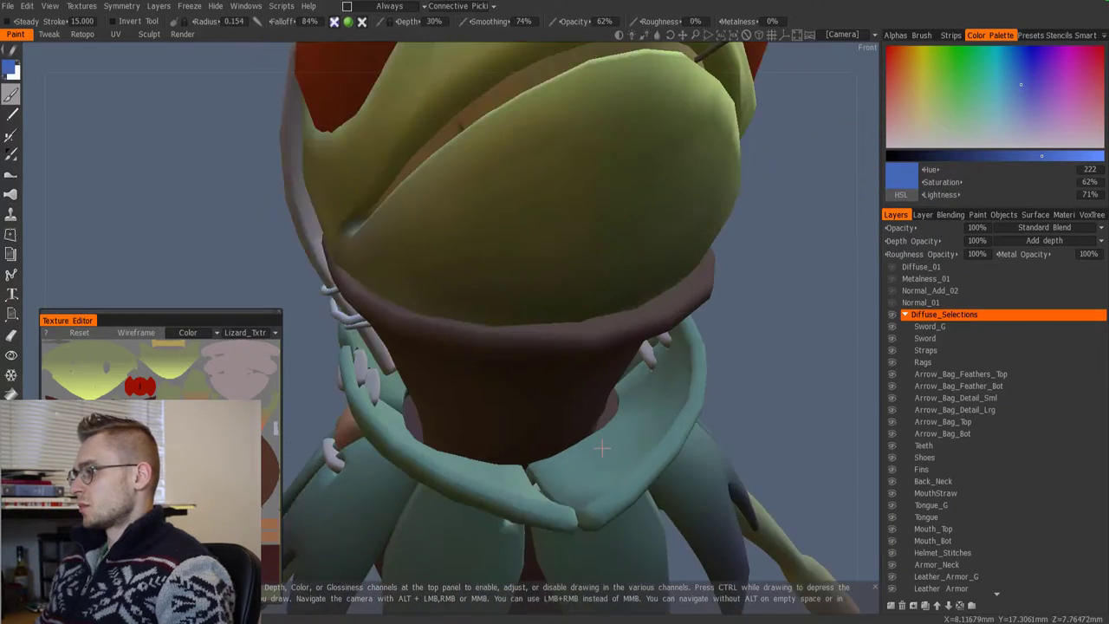
pyautogui.moveTo(607, 429); pyautogui.dragTo(603, 444, button='right')
pyautogui.moveTo(603, 444); pyautogui.dragTo(712, 518)
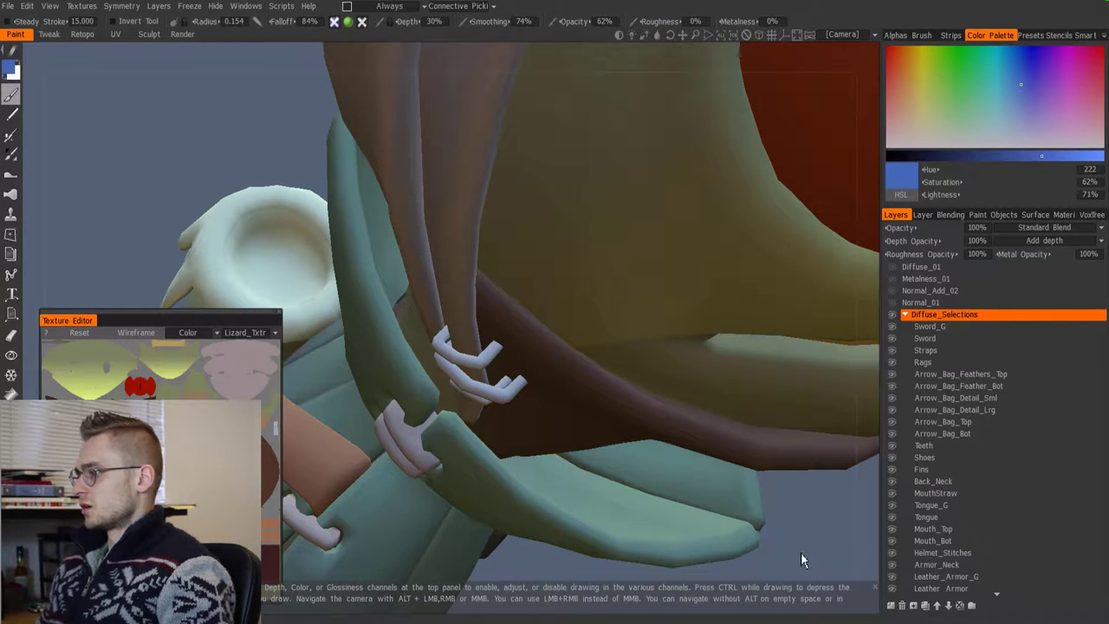
# Step: Examine the whole character's flat colours and gradients from above, from the side and around the helmet and shoulder armor
pyautogui.moveTo(800, 552); pyautogui.dragTo(748, 493)
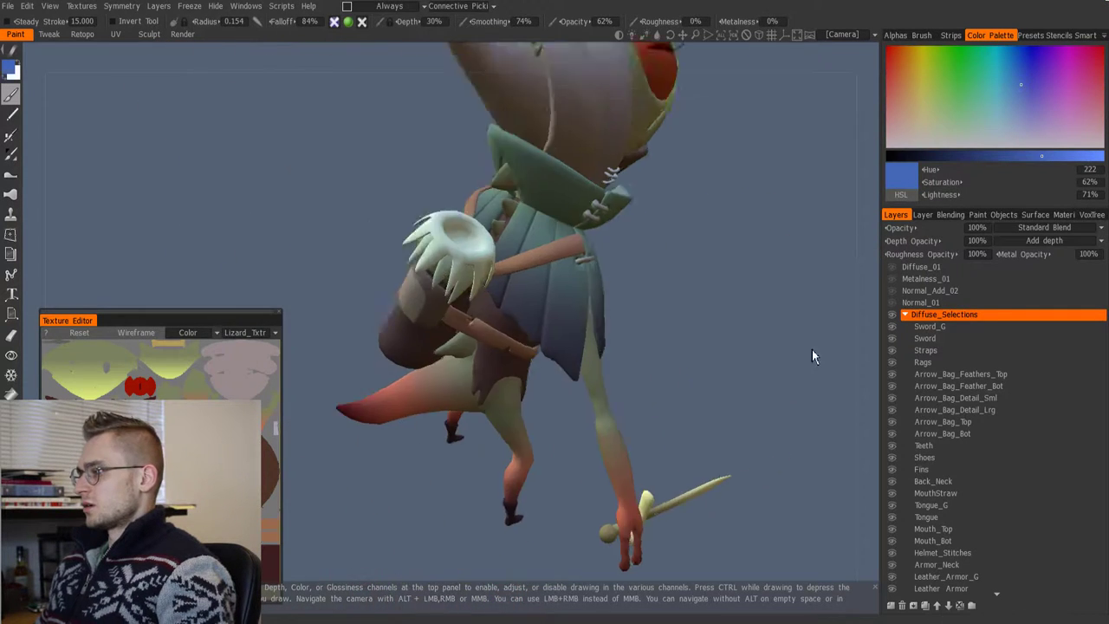
pyautogui.moveTo(812, 349); pyautogui.dragTo(806, 343)
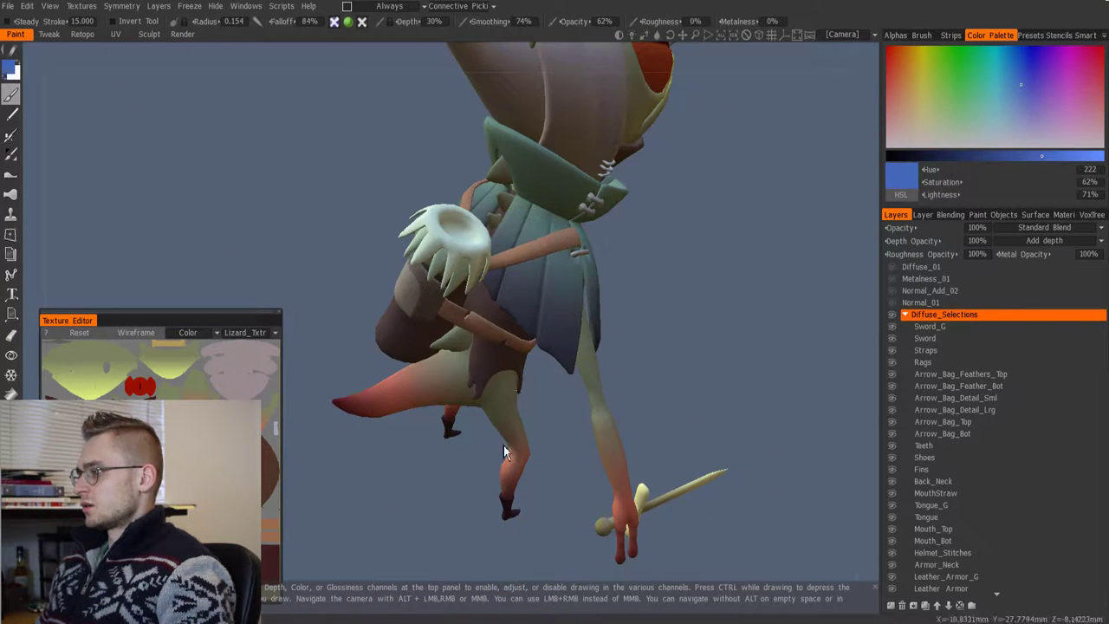
pyautogui.moveTo(571, 444); pyautogui.dragTo(476, 402)
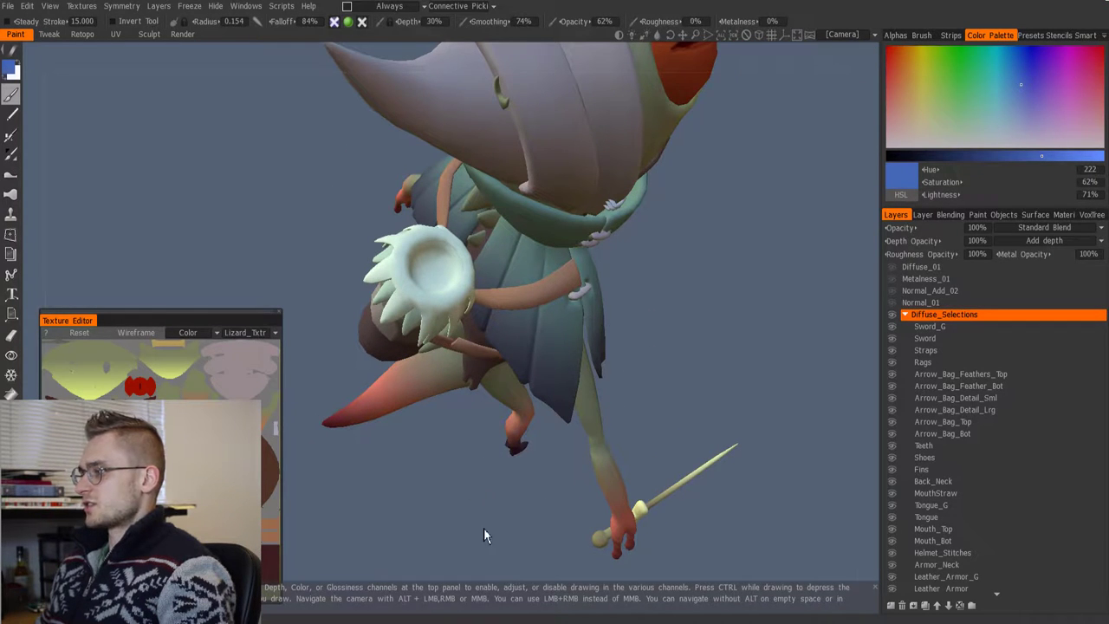
pyautogui.moveTo(483, 534); pyautogui.dragTo(453, 396)
pyautogui.moveTo(726, 378); pyautogui.dragTo(677, 389)
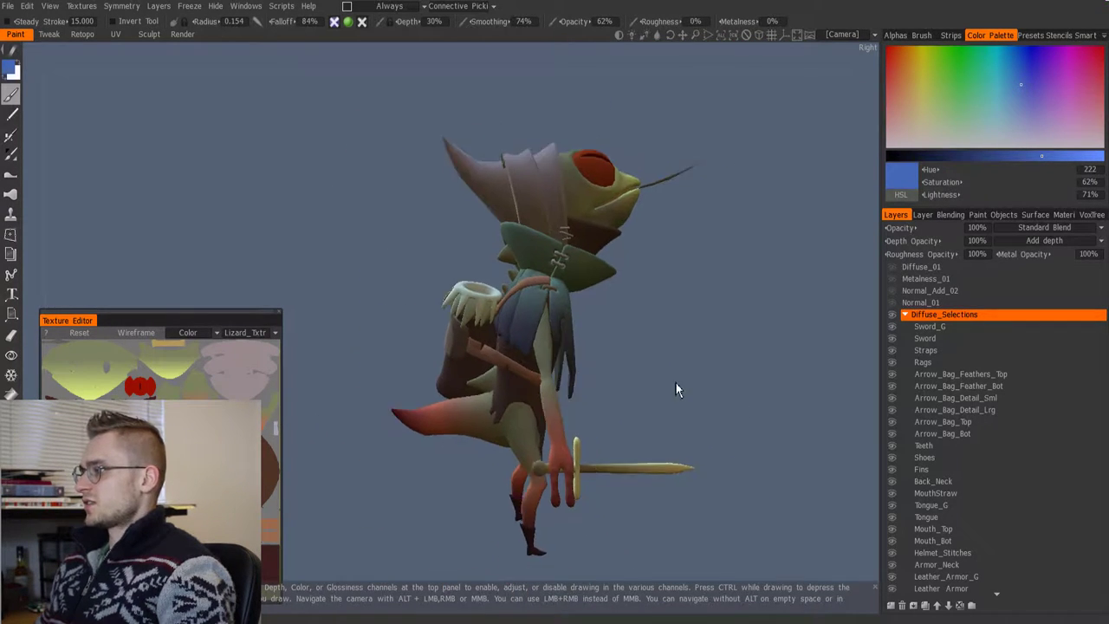
pyautogui.moveTo(677, 389); pyautogui.dragTo(698, 376, button='middle')
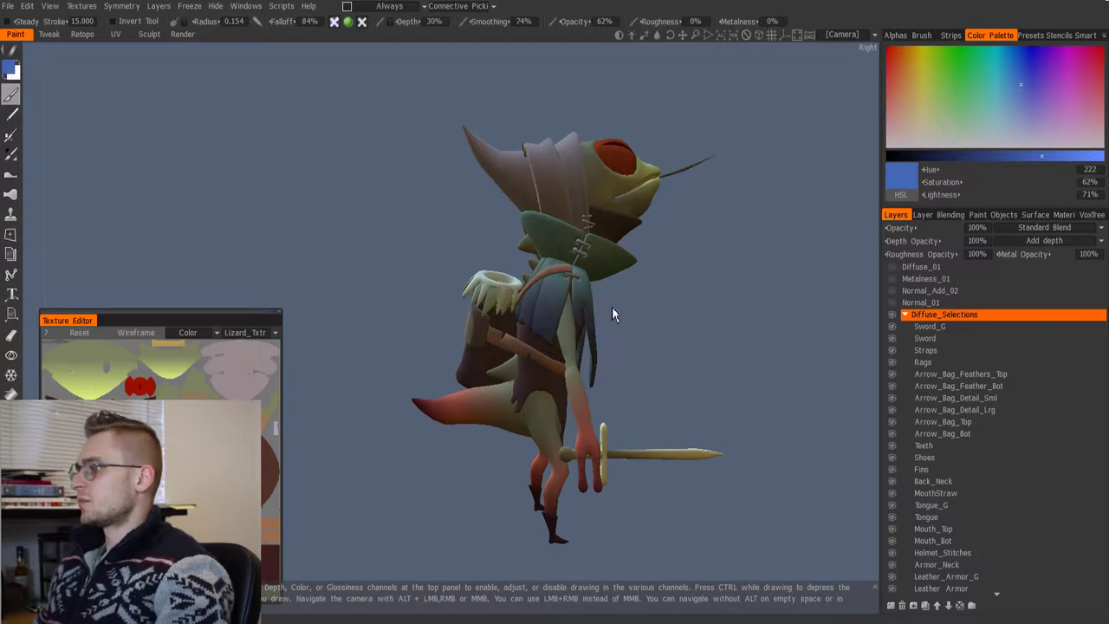
pyautogui.moveTo(612, 309); pyautogui.dragTo(708, 381, button='right')
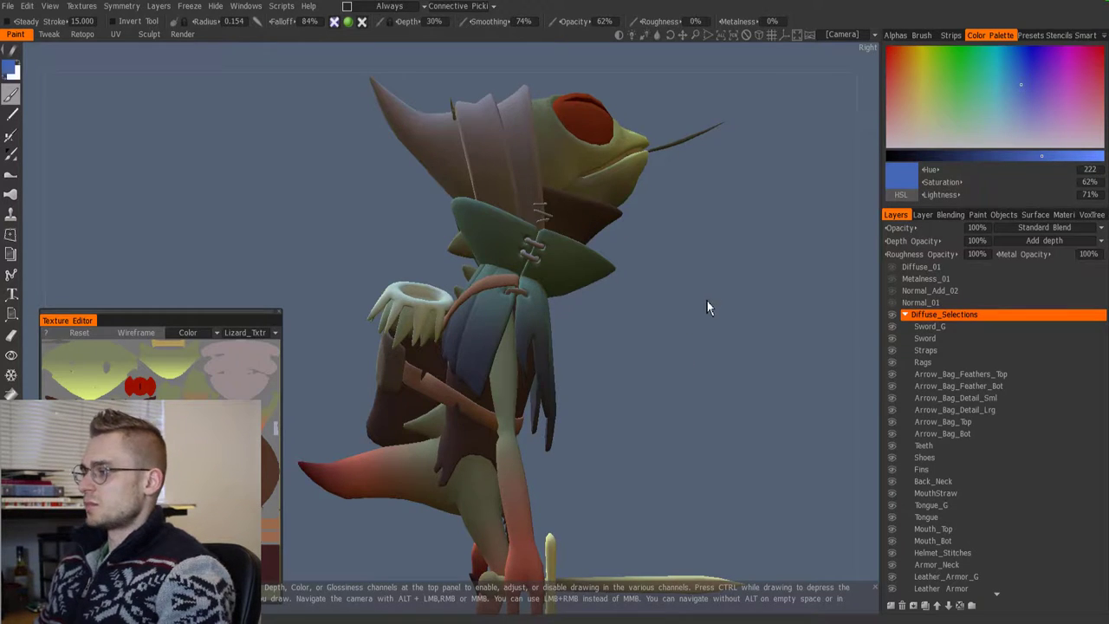
pyautogui.moveTo(707, 300); pyautogui.dragTo(620, 544)
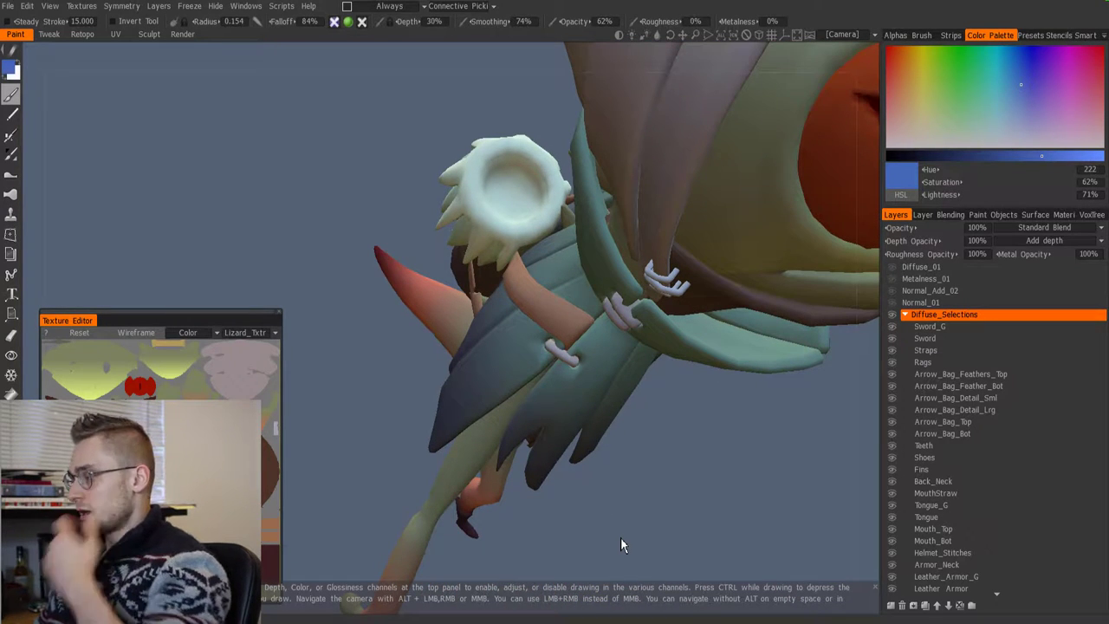
pyautogui.moveTo(726, 524); pyautogui.dragTo(718, 420)
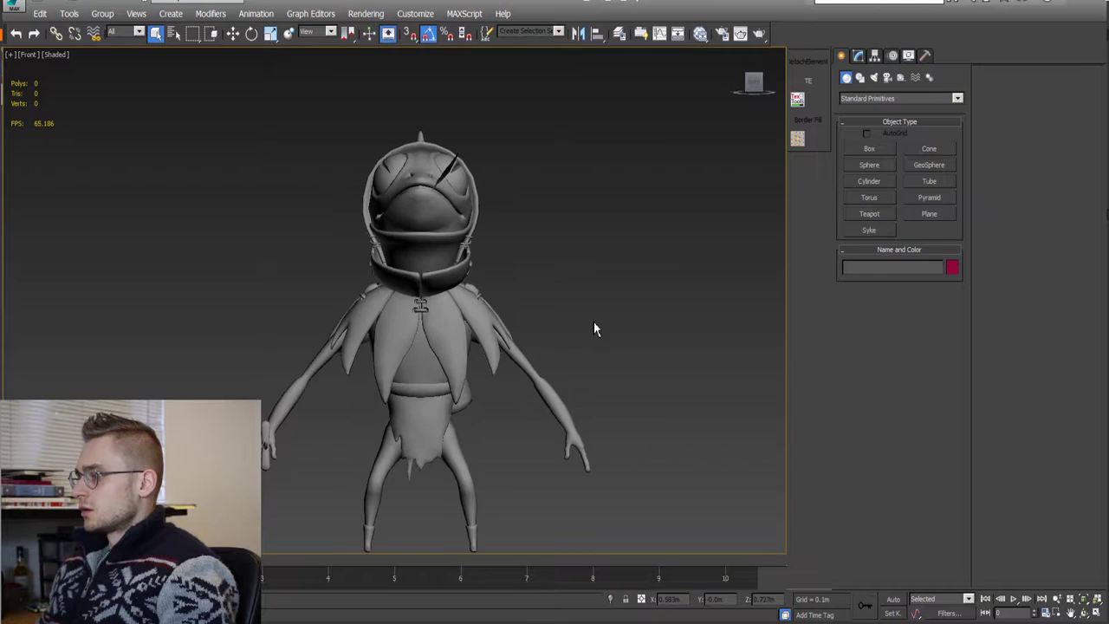
# Step: Open the Layer Explorer and move the Armor_Bottom_Front piece away from the body, out in front of the character
pyautogui.scroll(-5, 664, 297)
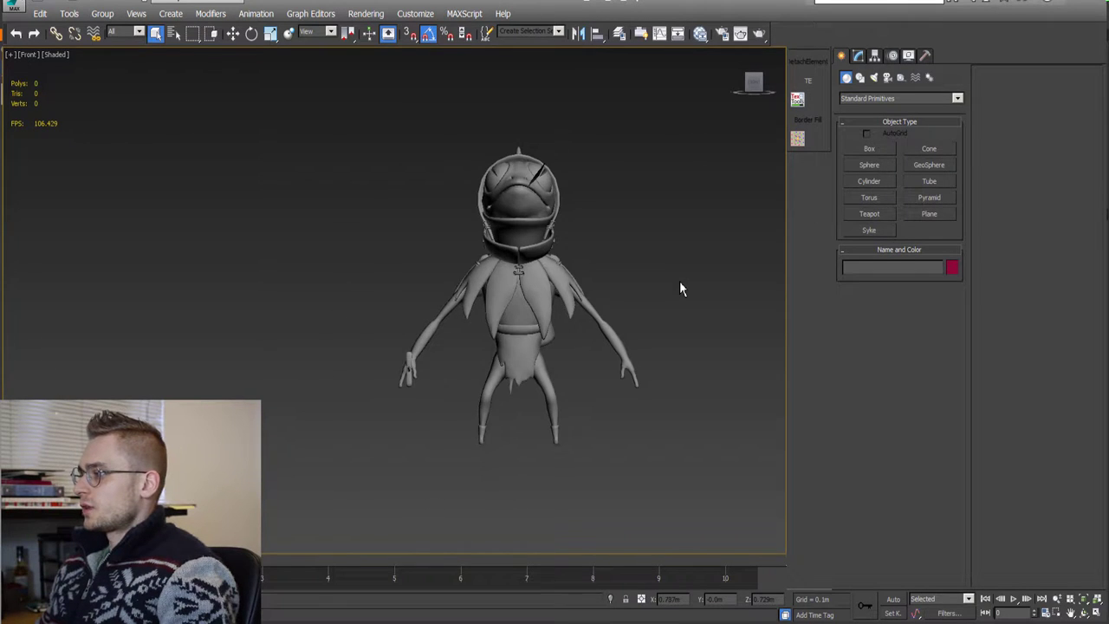
pyautogui.scroll(3, 681, 291)
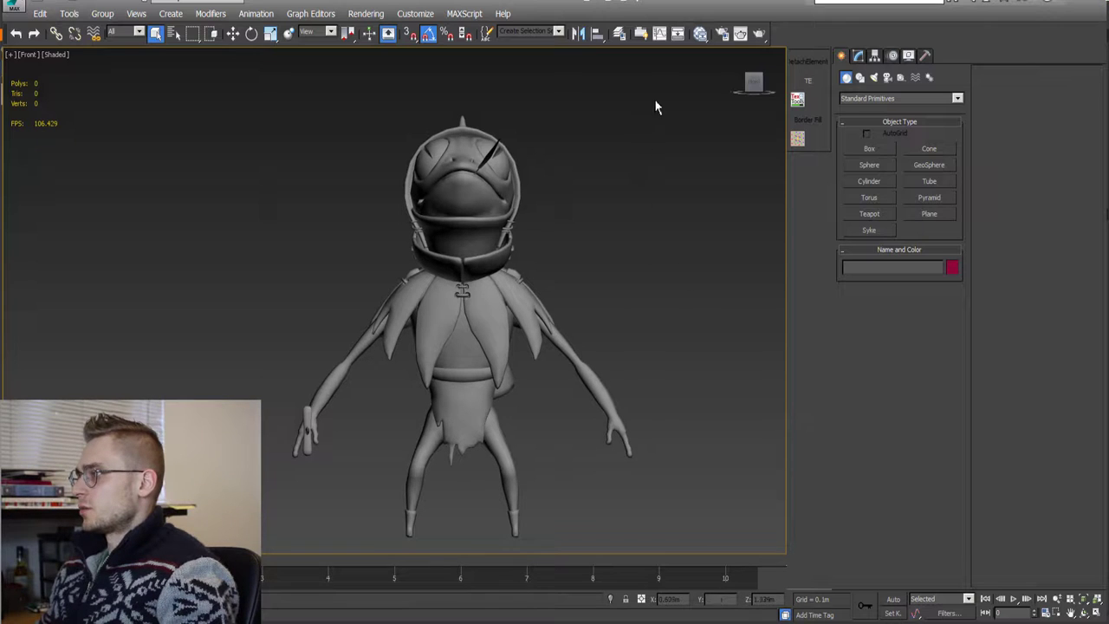
pyautogui.click(619, 35)
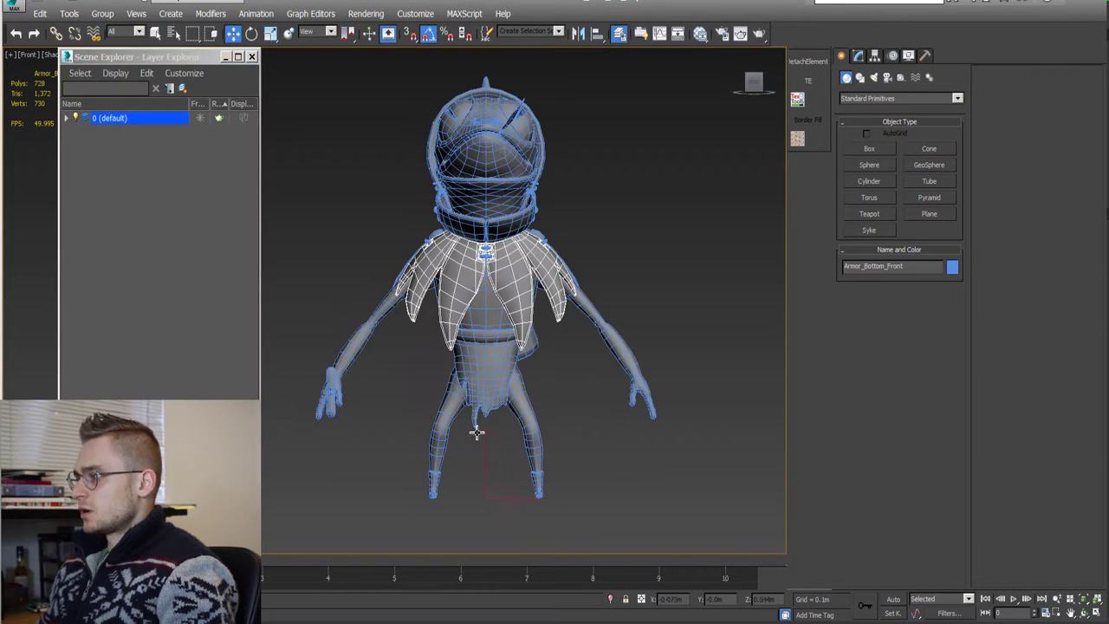
pyautogui.keyDown('alt'); pyautogui.moveTo(476, 432); pyautogui.dragTo(543, 508, button='middle'); pyautogui.keyUp('alt')
pyautogui.moveTo(472, 489); pyautogui.dragTo(578, 492)
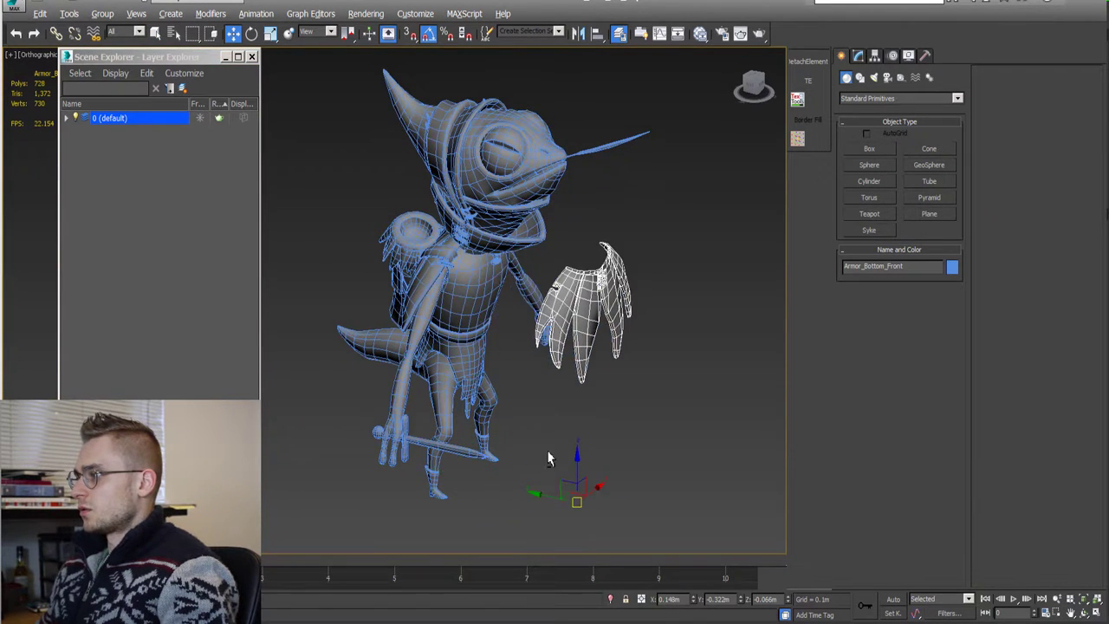
# Step: Move the Arm_Right object away from the shoulder and shift the Sword object down, clear of the body
pyautogui.keyDown('alt'); pyautogui.moveTo(578, 492); pyautogui.dragTo(455, 422, button='middle'); pyautogui.keyUp('alt')
pyautogui.moveTo(420, 286); pyautogui.dragTo(353, 315)
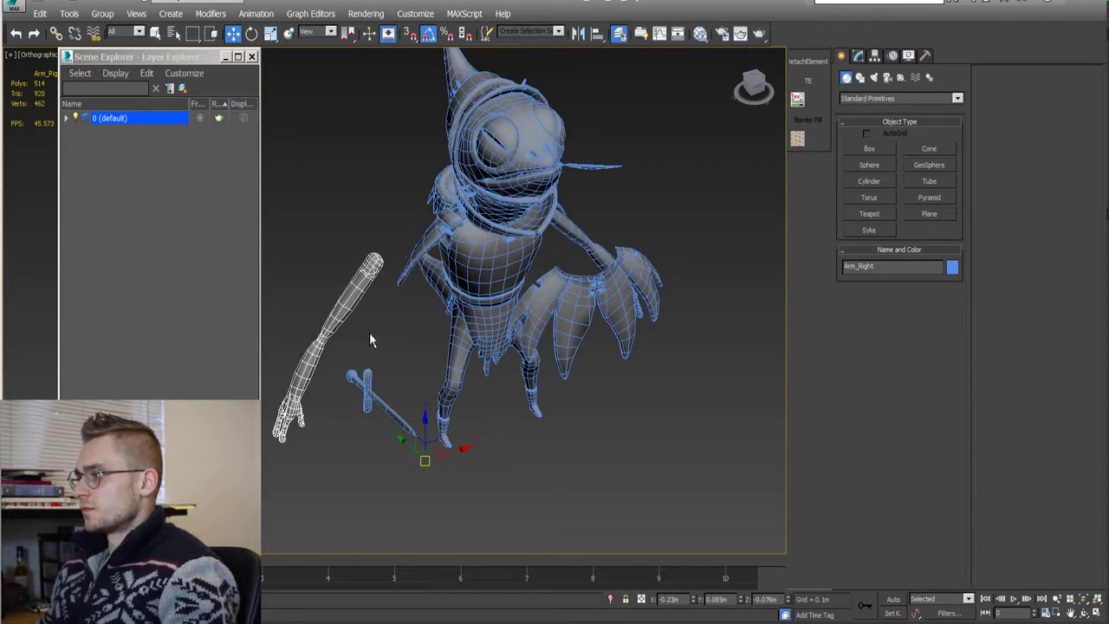
pyautogui.keyDown('alt'); pyautogui.moveTo(416, 428); pyautogui.dragTo(424, 418, button='middle'); pyautogui.keyUp('alt')
pyautogui.click(369, 402)
pyautogui.moveTo(369, 399); pyautogui.dragTo(365, 449)
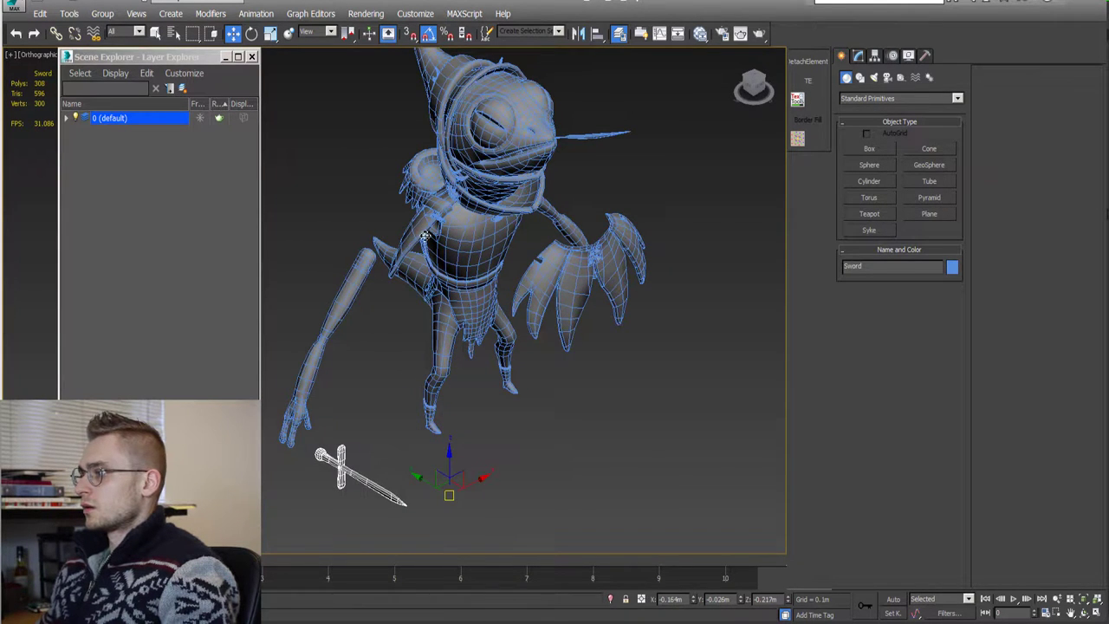
# Step: Move the shoulder armor piece and the TopHead object away from the body and bring the jaw out in front of the head
pyautogui.moveTo(424, 235); pyautogui.dragTo(333, 187)
pyautogui.moveTo(400, 184); pyautogui.dragTo(400, 302, button='middle')
pyautogui.moveTo(538, 250); pyautogui.dragTo(633, 199)
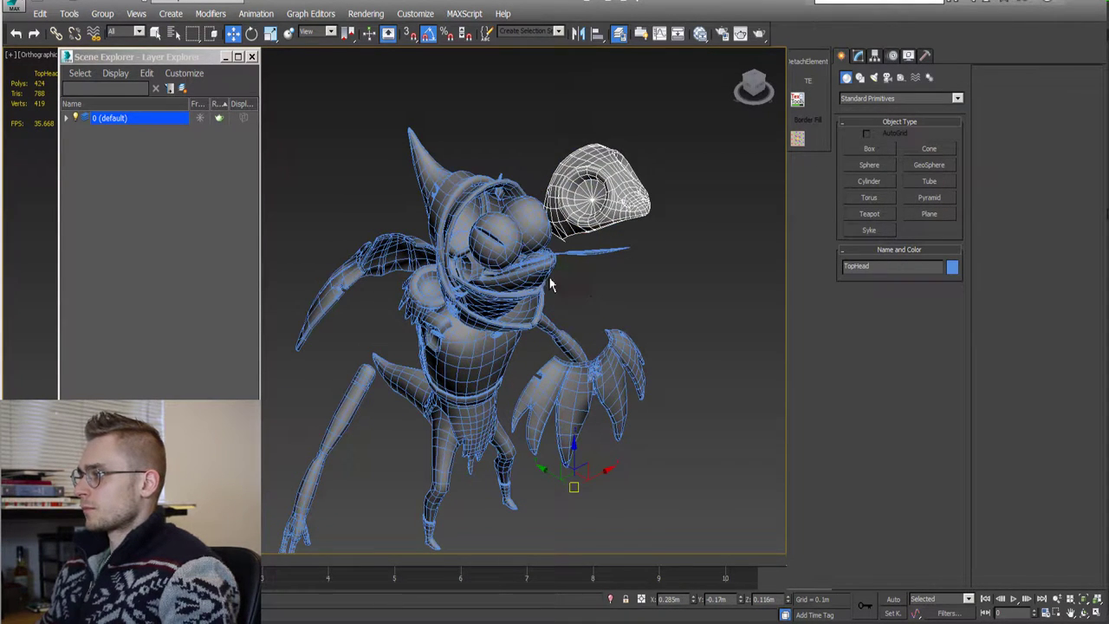
pyautogui.moveTo(549, 285); pyautogui.dragTo(672, 292)
# Step: Move the Mouth_Top object out from beneath the eyes to in front of the head
pyautogui.keyDown('alt'); pyautogui.moveTo(671, 291); pyautogui.dragTo(614, 262, button='middle'); pyautogui.keyUp('alt')
pyautogui.scroll(5, 602, 260)
pyautogui.scroll(-3, 611, 260)
pyautogui.keyDown('alt'); pyautogui.moveTo(505, 251); pyautogui.dragTo(521, 263, button='middle'); pyautogui.keyUp('alt')
pyautogui.scroll(4, 521, 263)
pyautogui.click(457, 270)
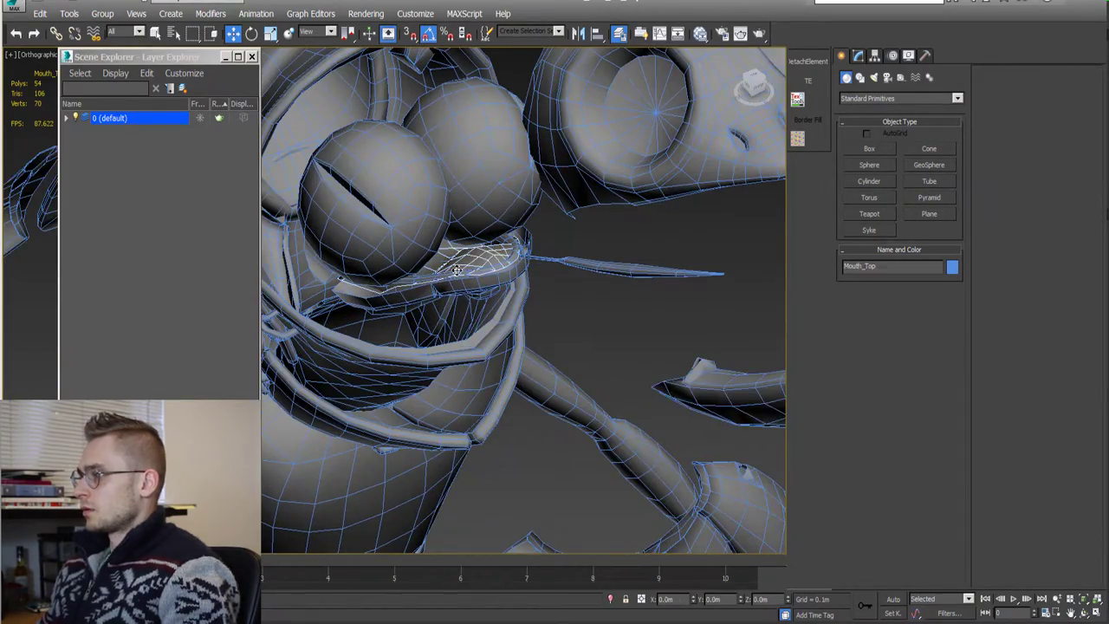
pyautogui.keyDown('alt'); pyautogui.moveTo(481, 322); pyautogui.dragTo(460, 279, button='middle'); pyautogui.keyUp('alt')
pyautogui.scroll(-3, 441, 317)
pyautogui.moveTo(460, 283); pyautogui.dragTo(671, 289)
# Step: Examine the detached mouth piece and the opened-up head from several distances
pyautogui.scroll(4, 664, 266)
pyautogui.keyDown('alt'); pyautogui.moveTo(647, 293); pyautogui.dragTo(603, 266, button='middle'); pyautogui.keyUp('alt')
pyautogui.moveTo(609, 317); pyautogui.dragTo(545, 264, button='middle')
pyautogui.scroll(-4, 619, 289)
pyautogui.scroll(4, 617, 265)
pyautogui.scroll(-5, 636, 283)
pyautogui.scroll(4, 545, 264)
pyautogui.moveTo(440, 243); pyautogui.dragTo(526, 281, button='middle')
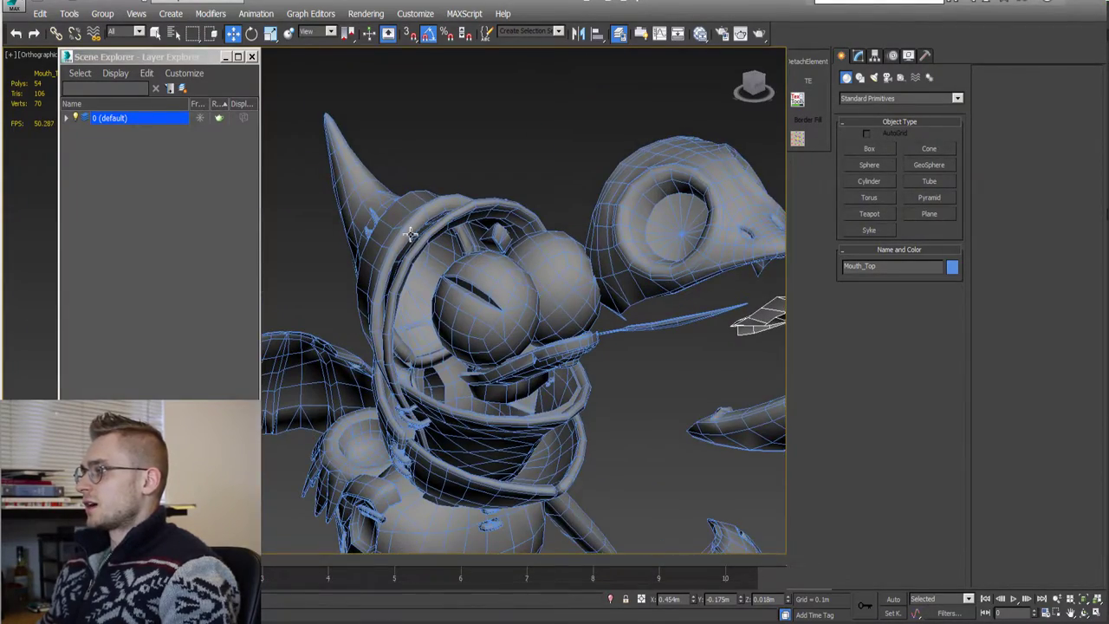
# Step: Move the Helmet_Mid band away from the helmet and lift the pointed back of the helmet up off the head
pyautogui.click(410, 232)
pyautogui.keyDown('alt'); pyautogui.moveTo(409, 232); pyautogui.dragTo(482, 317, button='middle'); pyautogui.keyUp('alt')
pyautogui.scroll(-2, 449, 309)
pyautogui.scroll(4, 436, 302)
pyautogui.scroll(-6, 436, 302)
pyautogui.moveTo(458, 281); pyautogui.dragTo(594, 238)
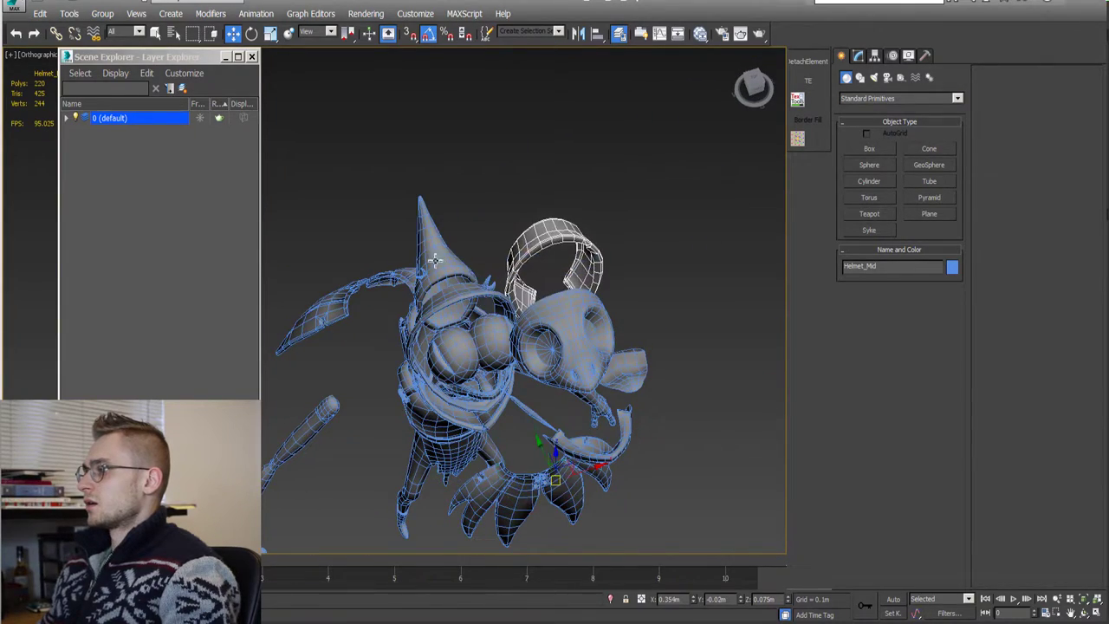
pyautogui.moveTo(437, 262); pyautogui.dragTo(470, 173)
# Step: View the character from the front and select the detached arm, Rags, shoulder armor, NeckGuard and head pieces one after another
pyautogui.keyDown('alt'); pyautogui.moveTo(470, 172); pyautogui.dragTo(450, 121, button='middle'); pyautogui.keyUp('alt')
pyautogui.click(347, 338)
pyautogui.click(499, 282)
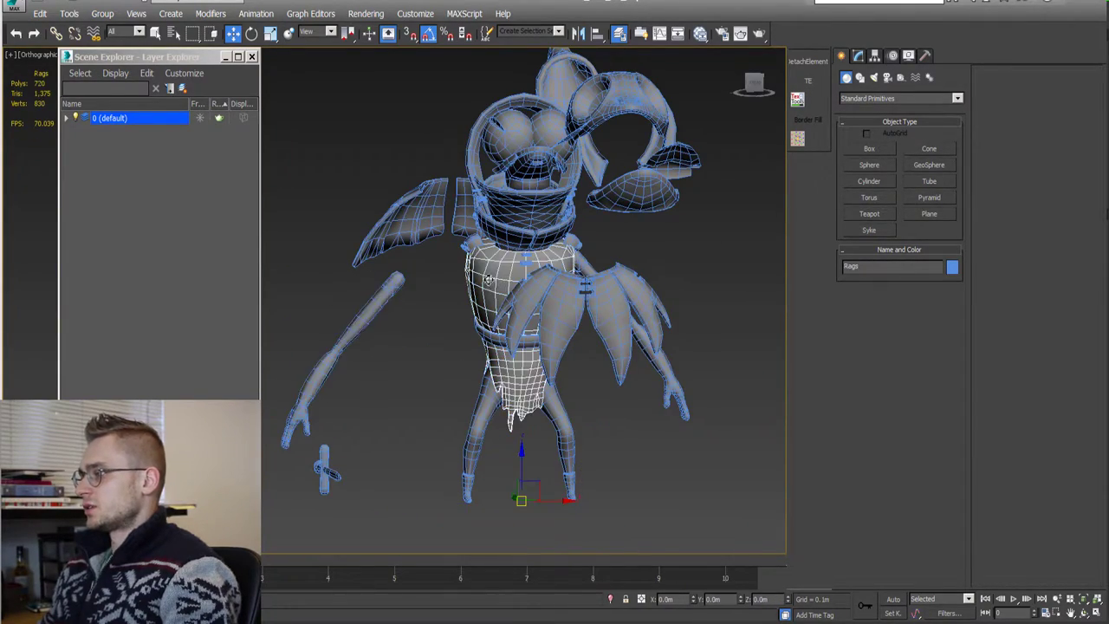
pyautogui.click(412, 228)
pyautogui.click(508, 213)
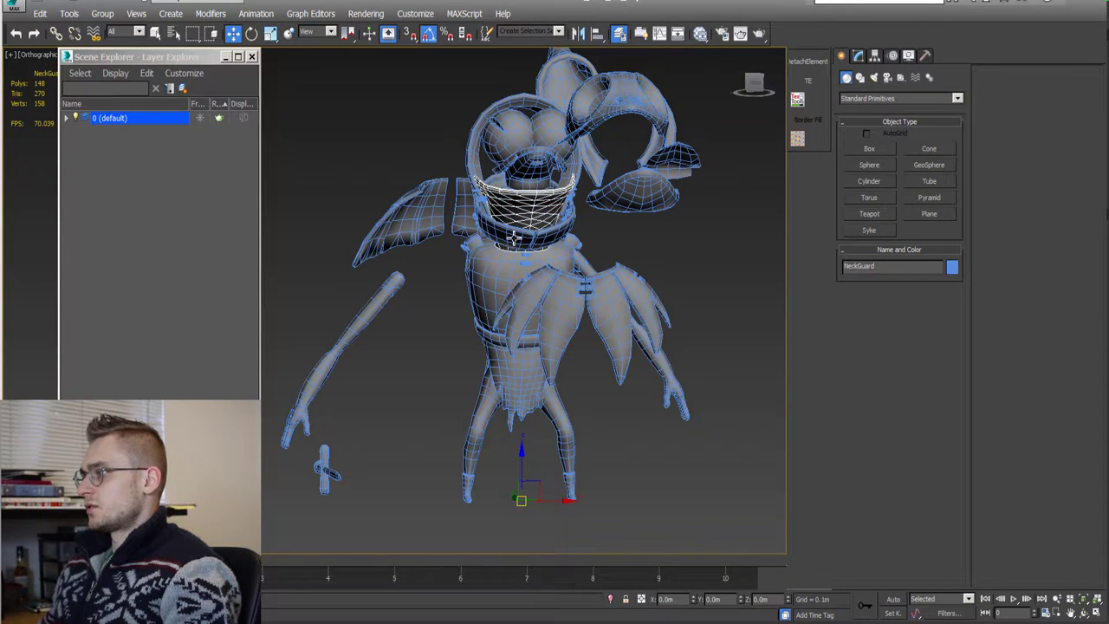
pyautogui.click(528, 169)
# Step: Go through the named objects in the default layer and select Boot_Right
pyautogui.scroll(-3, 173, 230)
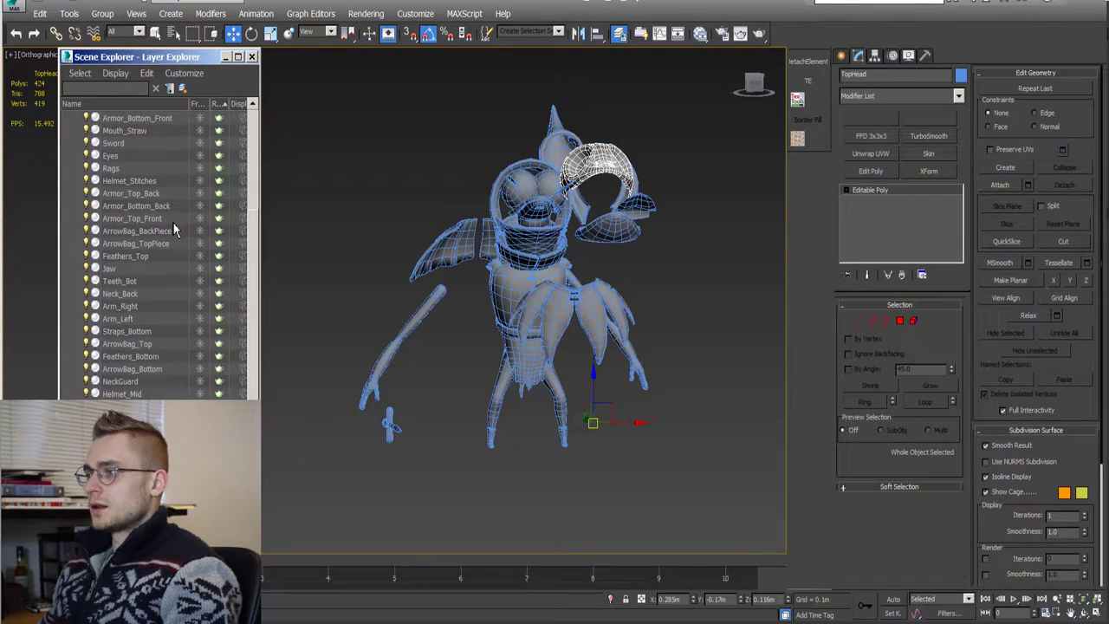
pyautogui.scroll(4, 173, 230)
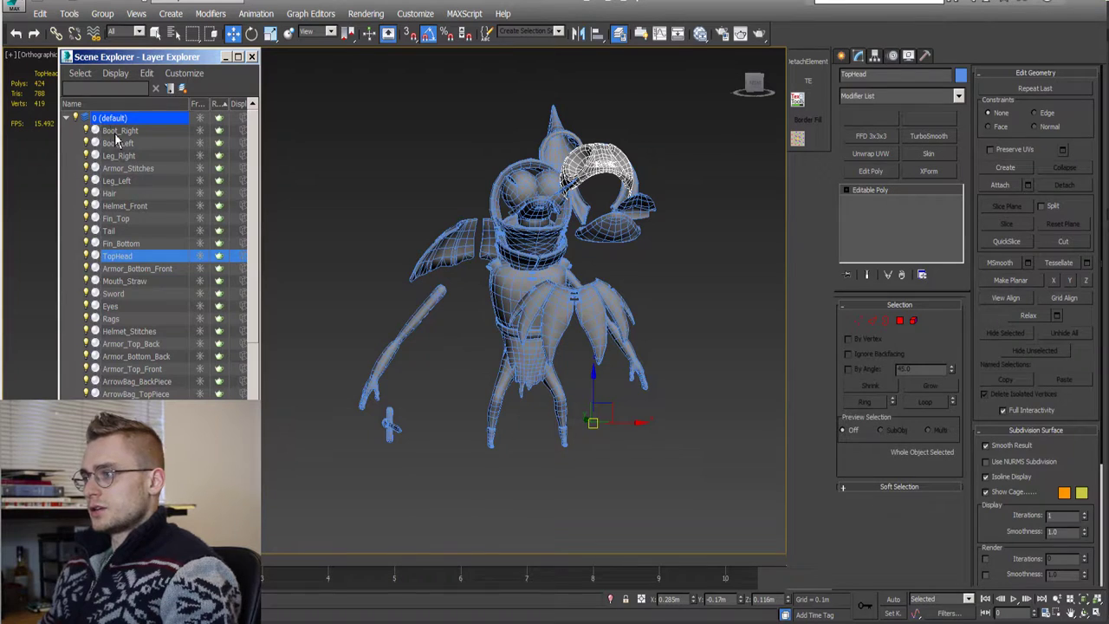
pyautogui.click(113, 132)
pyautogui.click(114, 132)
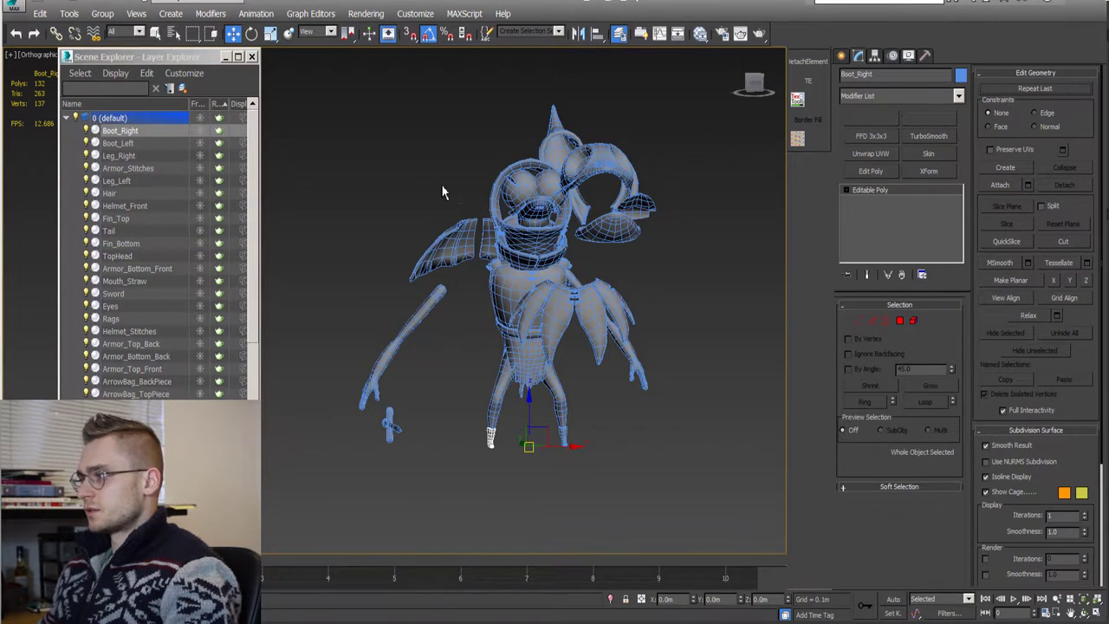
pyautogui.moveTo(437, 149); pyautogui.dragTo(435, 181, button='middle')
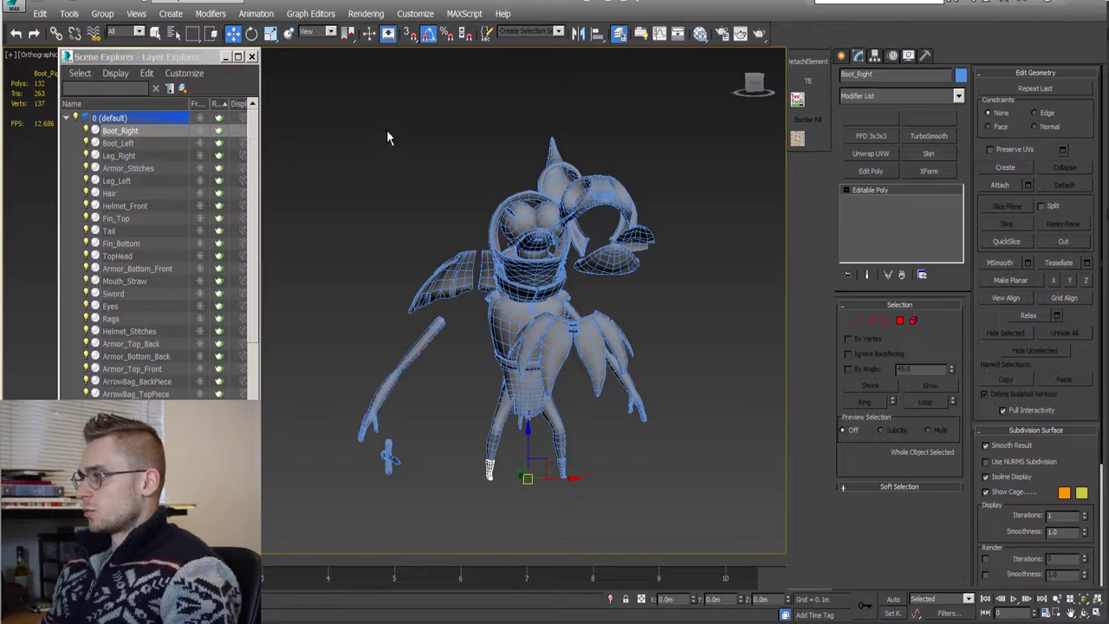
# Step: Select all the objects and start exporting them, with gw::OBJ-Exporter (*.OBJ) as the file type
pyautogui.hotkey('ctrl', 'a')
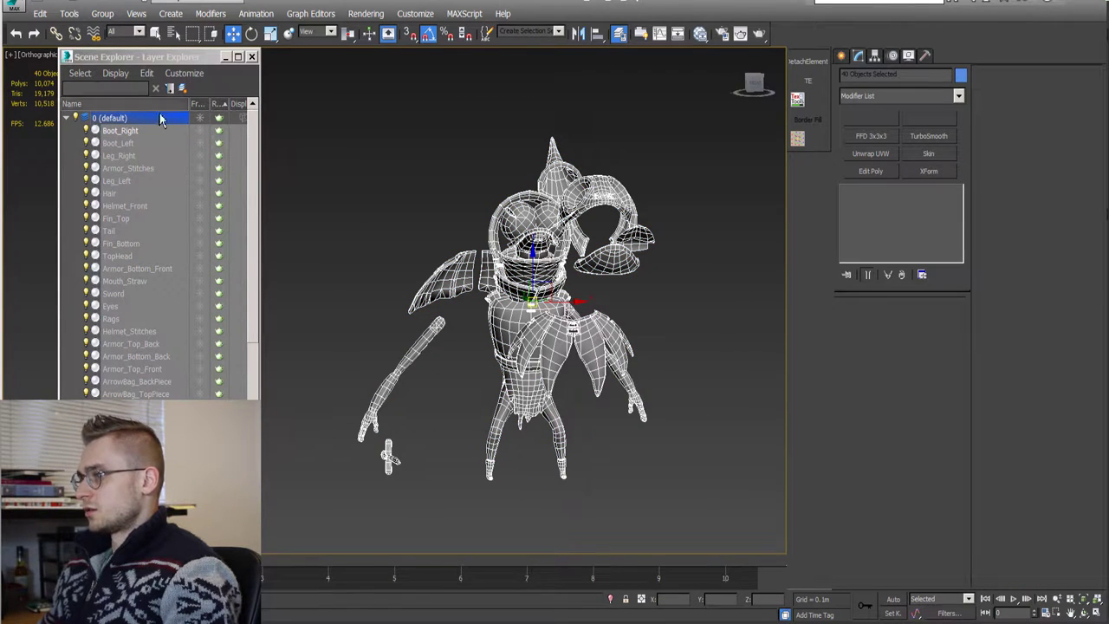
pyautogui.click(26, 6)
pyautogui.click(201, 122)
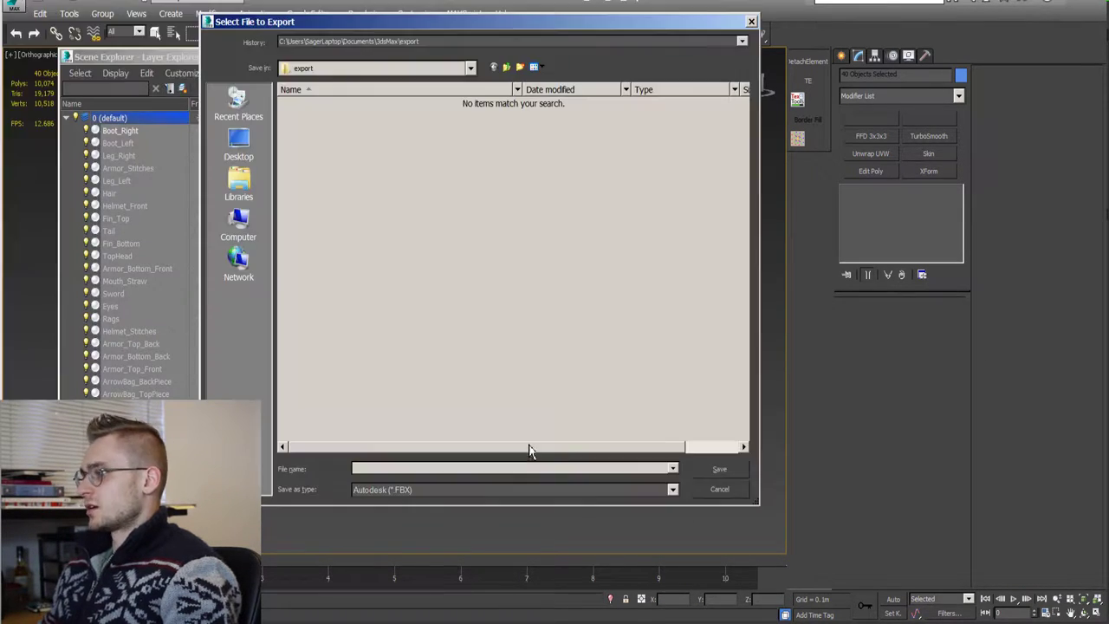
pyautogui.click(450, 490)
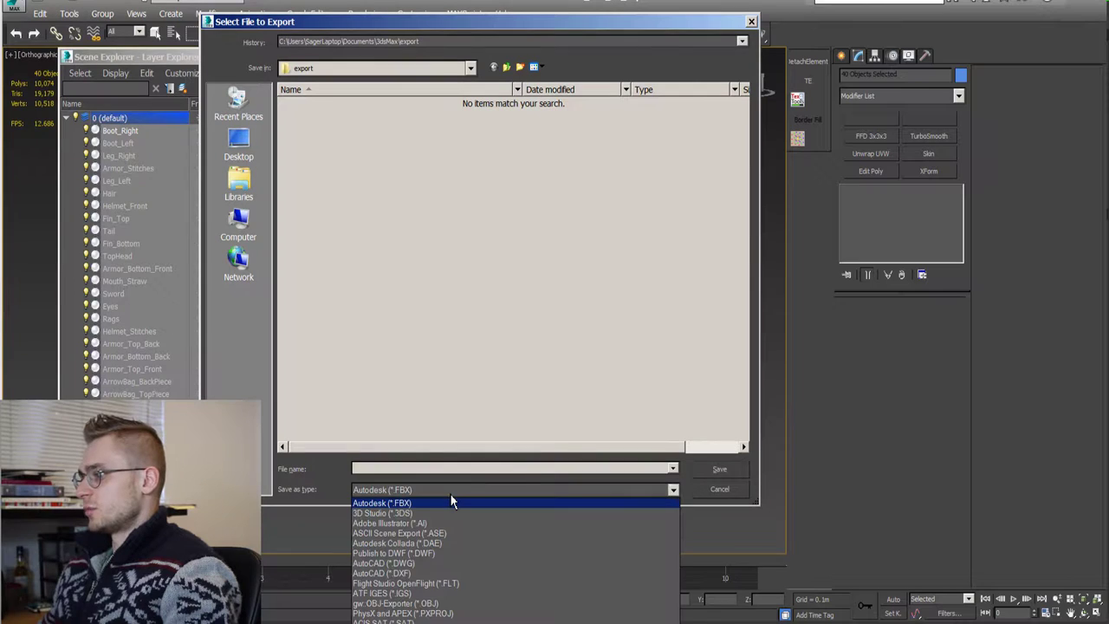
pyautogui.click(444, 603)
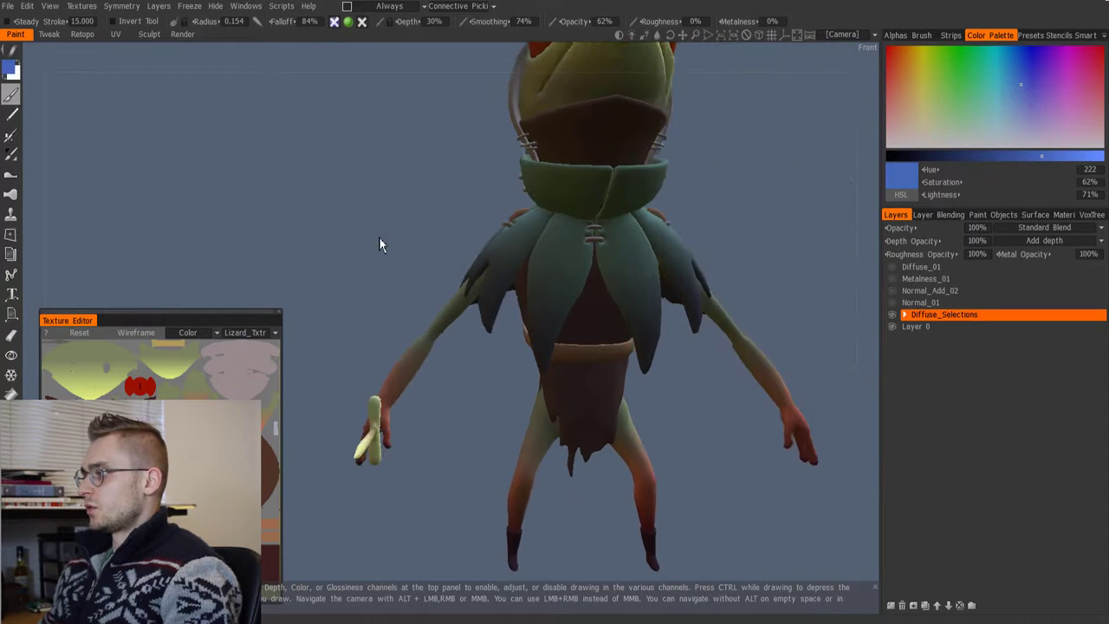
# Step: Switch to 3D-Coat, bring up the Paint Objects list and bring the character's head into close view
pyautogui.moveTo(659, 187); pyautogui.dragTo(627, 212, button='middle')
pyautogui.moveTo(727, 204); pyautogui.dragTo(722, 229, button='right')
pyautogui.moveTo(722, 228); pyautogui.dragTo(668, 229, button='middle')
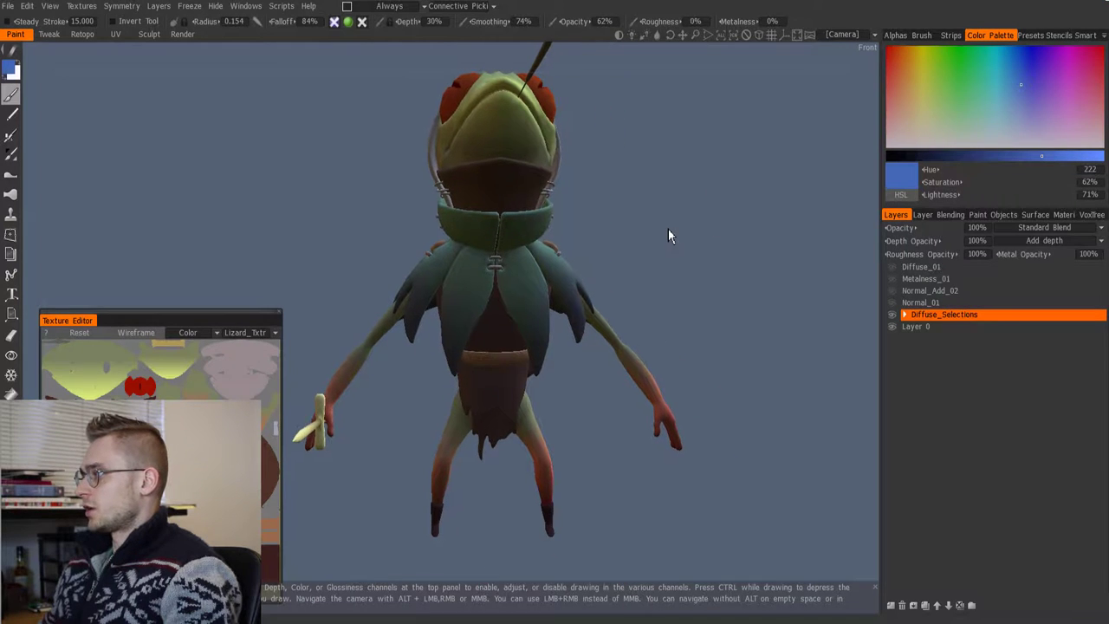
pyautogui.click(988, 215)
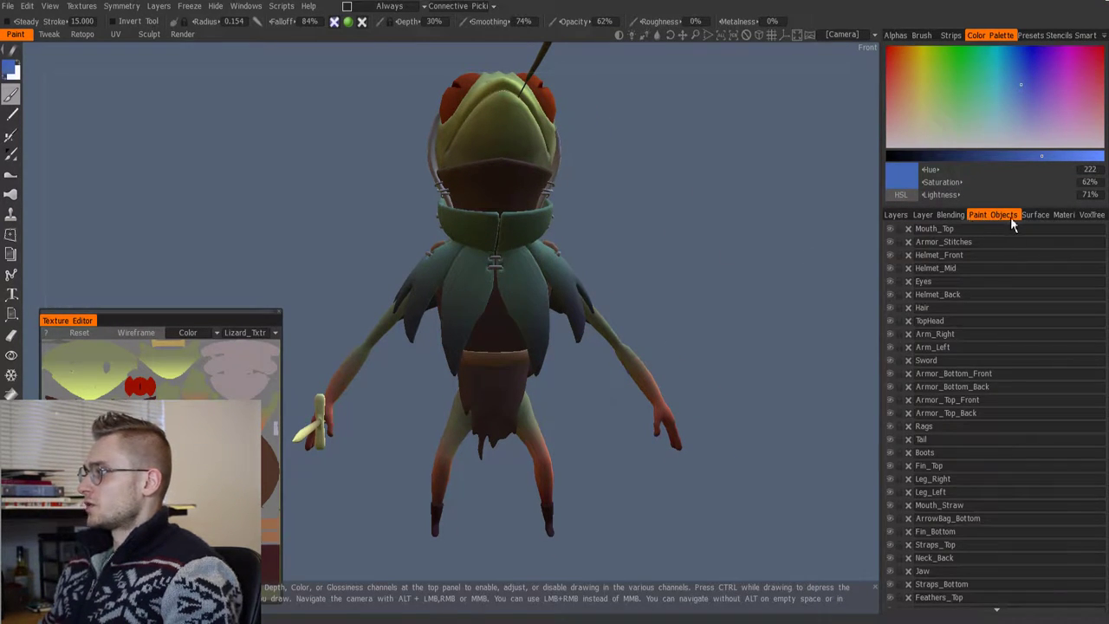
pyautogui.moveTo(784, 226); pyautogui.dragTo(822, 246)
pyautogui.moveTo(823, 245); pyautogui.dragTo(834, 361, button='right')
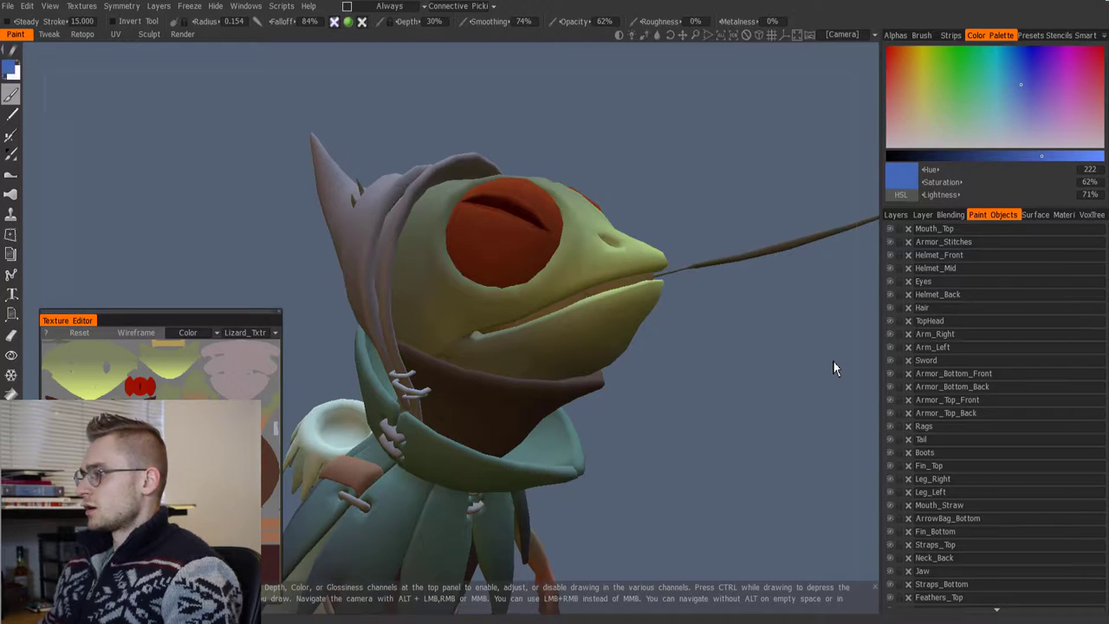
# Step: Isolate Helmet_Back and Eyes one at a time, showing all the objects again after each
pyautogui.keyDown('alt'); pyautogui.click(890, 296); pyautogui.keyUp('alt')
pyautogui.keyDown('alt'); pyautogui.click(891, 296); pyautogui.keyUp('alt')
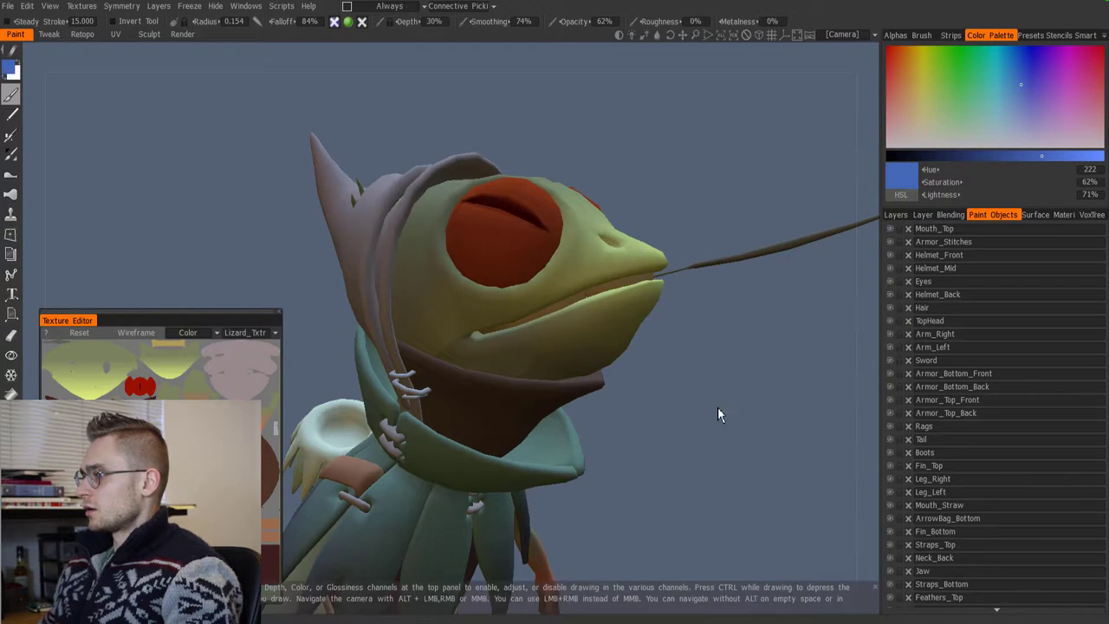
pyautogui.moveTo(718, 407)
pyautogui.mouseDown()
pyautogui.moveTo(731, 380)
pyautogui.moveTo(808, 392)
pyautogui.mouseUp()
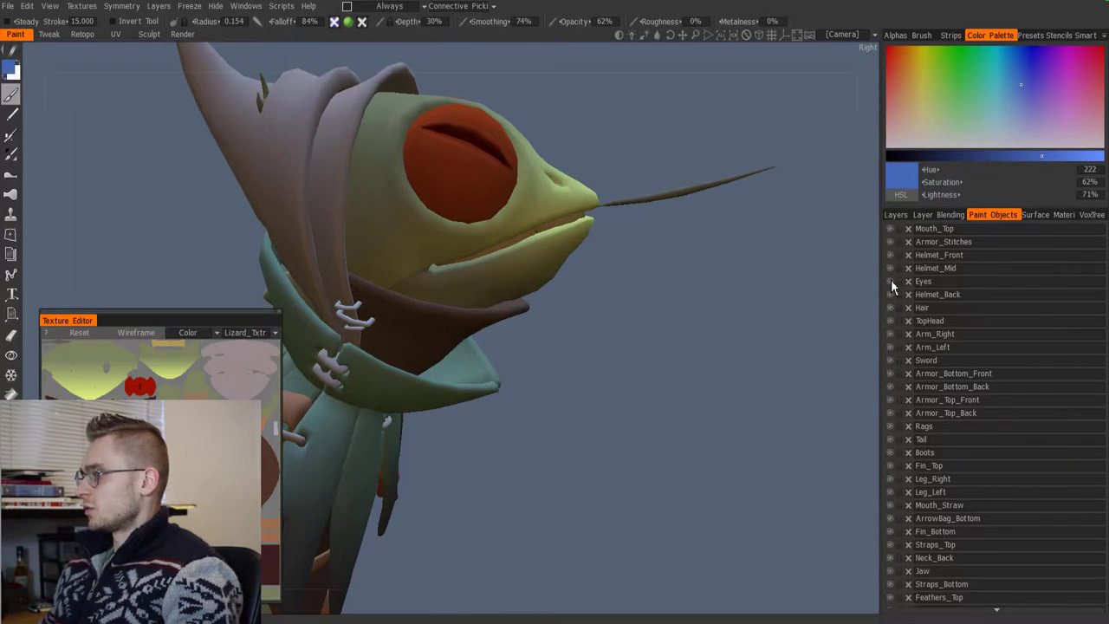
pyautogui.click(891, 280)
pyautogui.click(891, 280)
# Step: Isolate Helmet_Mid and Helmet_Front one at a time, showing the complete character again after each
pyautogui.click(892, 270)
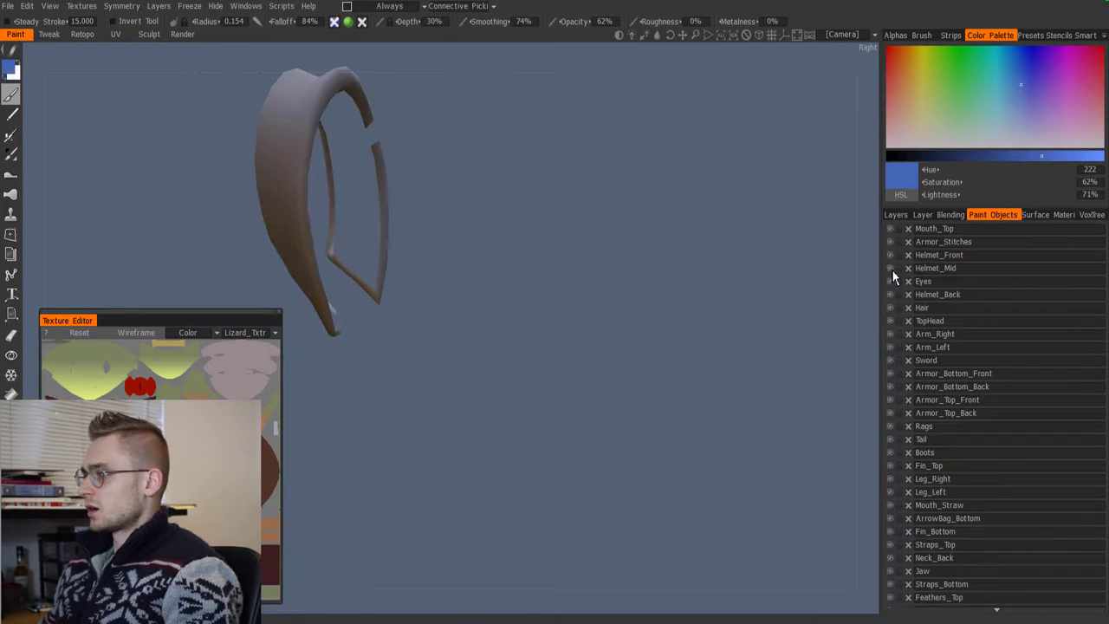
pyautogui.click(892, 270)
pyautogui.click(892, 256)
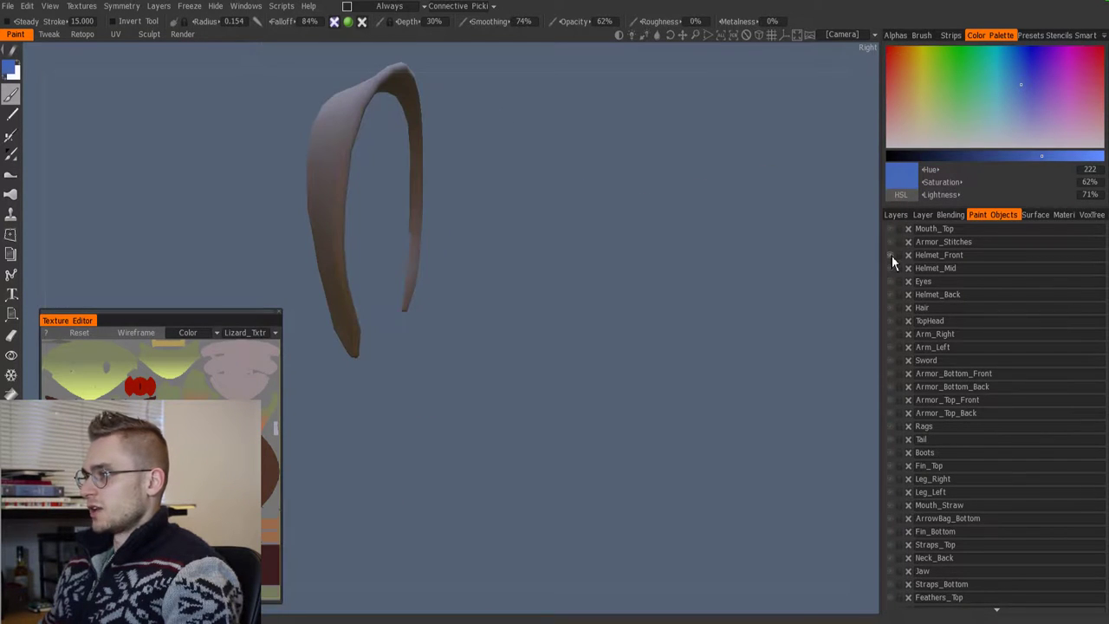
pyautogui.click(892, 256)
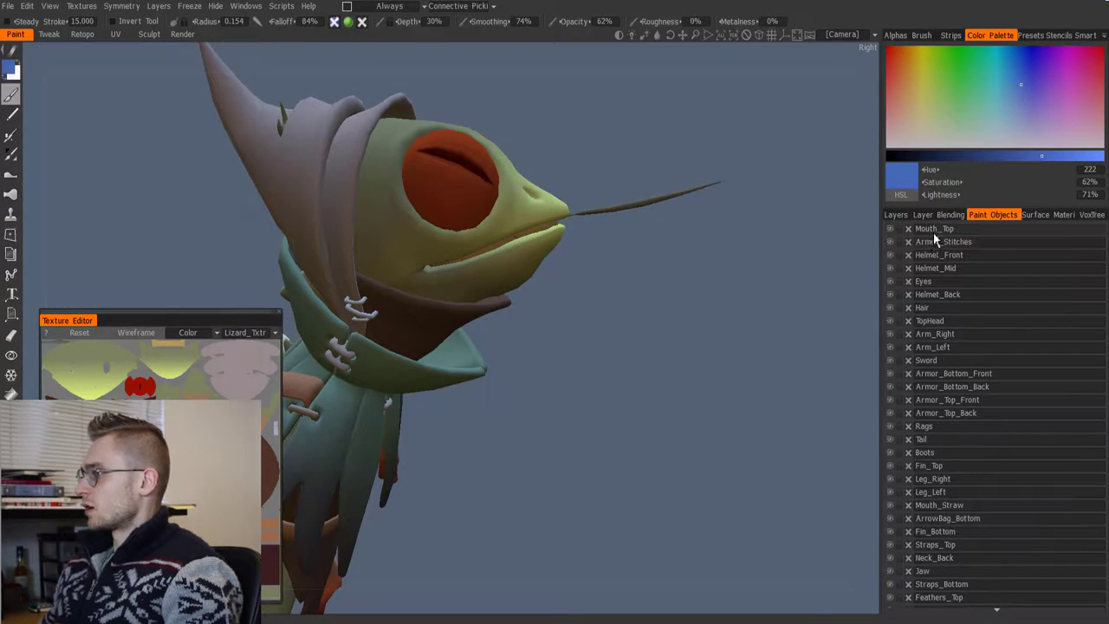
# Step: Isolate Mouth_Top, examine it from several sides up close, and show all the objects again
pyautogui.click(892, 230)
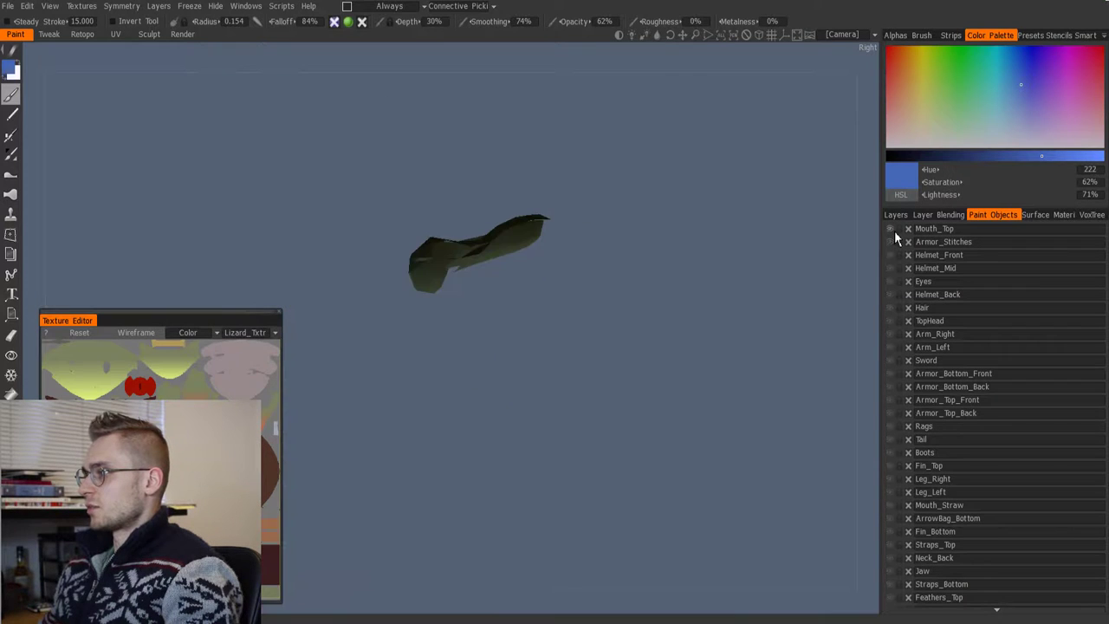
pyautogui.moveTo(589, 334); pyautogui.dragTo(633, 366)
pyautogui.moveTo(633, 365); pyautogui.dragTo(594, 342, button='middle')
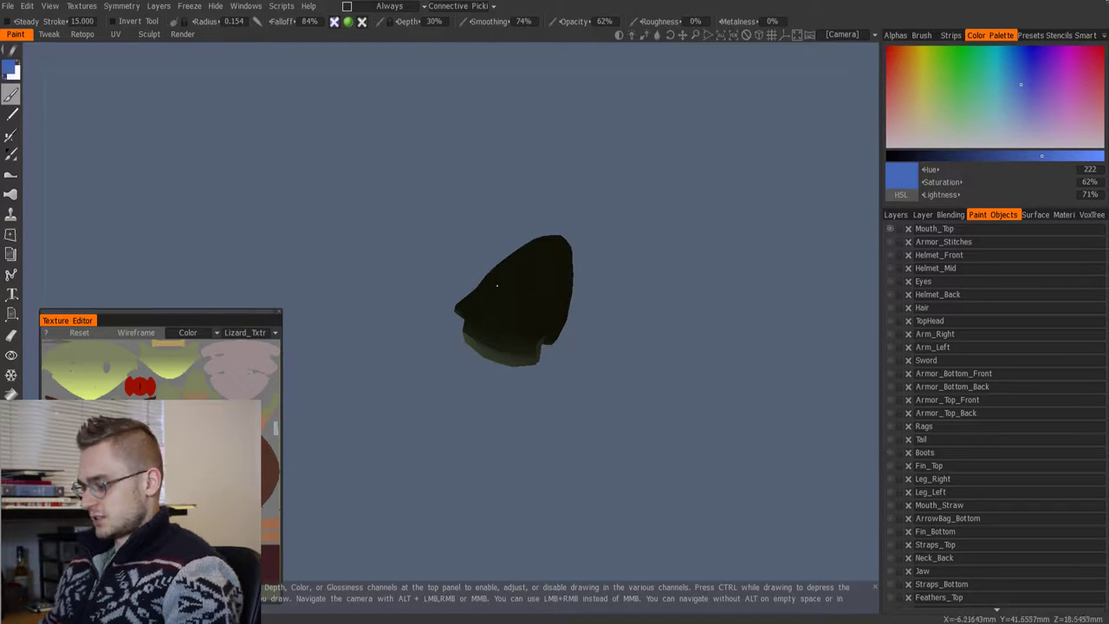
pyautogui.moveTo(594, 342); pyautogui.dragTo(700, 403, button='right')
pyautogui.moveTo(744, 490); pyautogui.dragTo(637, 519)
pyautogui.moveTo(637, 519); pyautogui.dragTo(663, 542, button='middle')
pyautogui.moveTo(663, 542)
pyautogui.mouseDown()
pyautogui.moveTo(681, 480)
pyautogui.moveTo(717, 458)
pyautogui.moveTo(699, 520)
pyautogui.moveTo(646, 440)
pyautogui.moveTo(747, 426)
pyautogui.moveTo(614, 409)
pyautogui.moveTo(537, 341)
pyautogui.moveTo(607, 403)
pyautogui.moveTo(610, 388)
pyautogui.mouseUp()
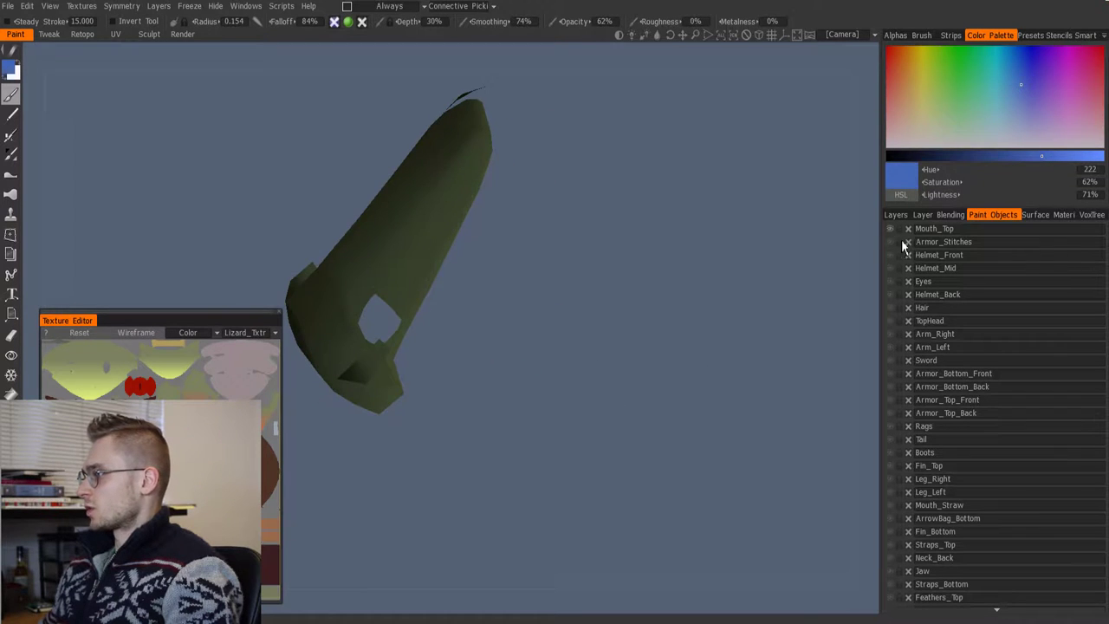
pyautogui.click(889, 229)
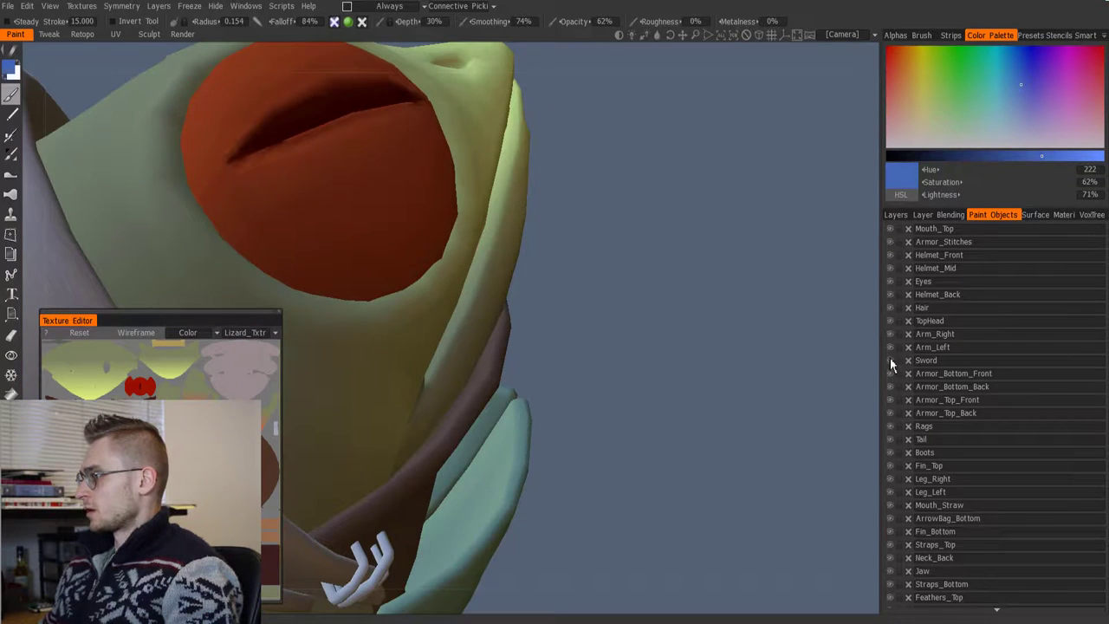
# Step: Isolate the Sword, examine its hilt and blade from several angles, and show all the objects again
pyautogui.click(890, 359)
pyautogui.moveTo(669, 476); pyautogui.dragTo(567, 316, button='middle')
pyautogui.moveTo(661, 426); pyautogui.dragTo(633, 250, button='middle')
pyautogui.moveTo(673, 433); pyautogui.dragTo(668, 537, button='right')
pyautogui.moveTo(668, 537); pyautogui.dragTo(656, 435, button='middle')
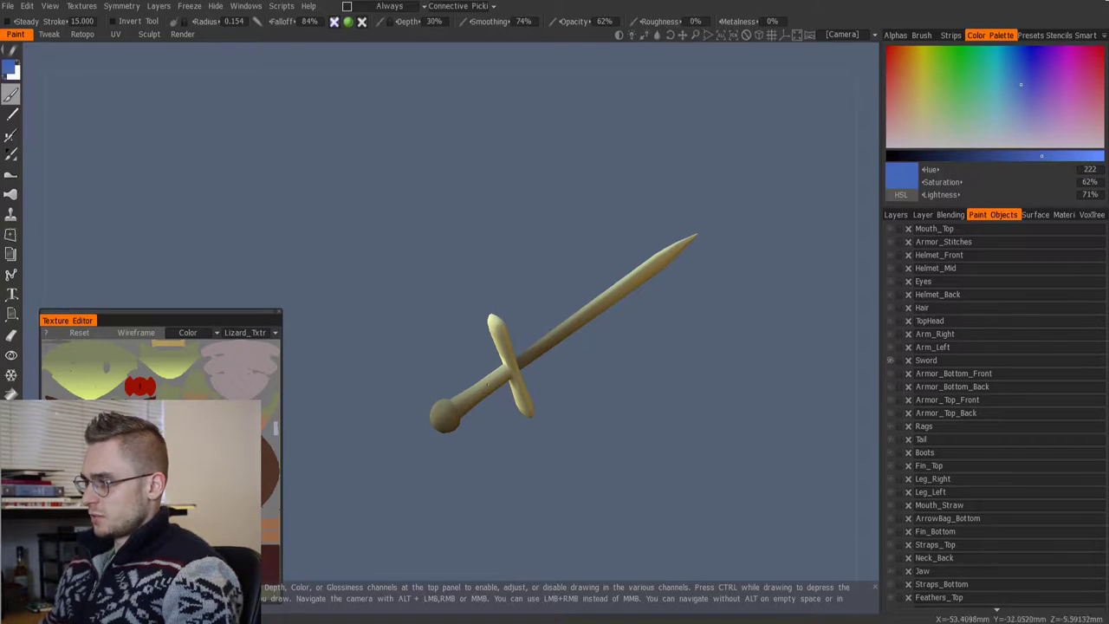
pyautogui.moveTo(832, 412); pyautogui.dragTo(676, 409)
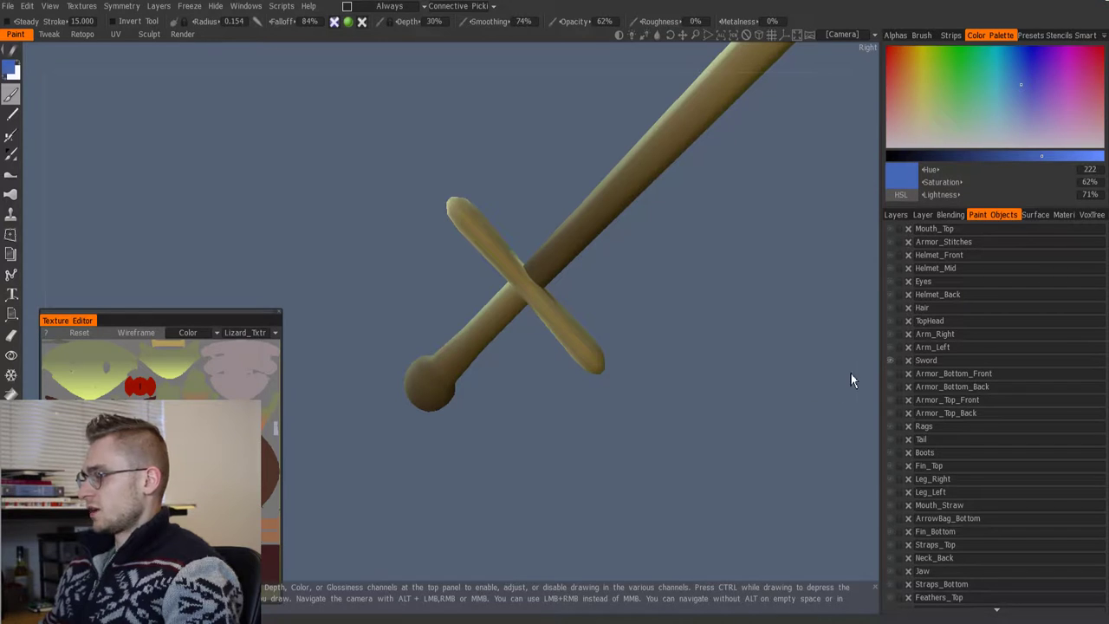
pyautogui.click(890, 359)
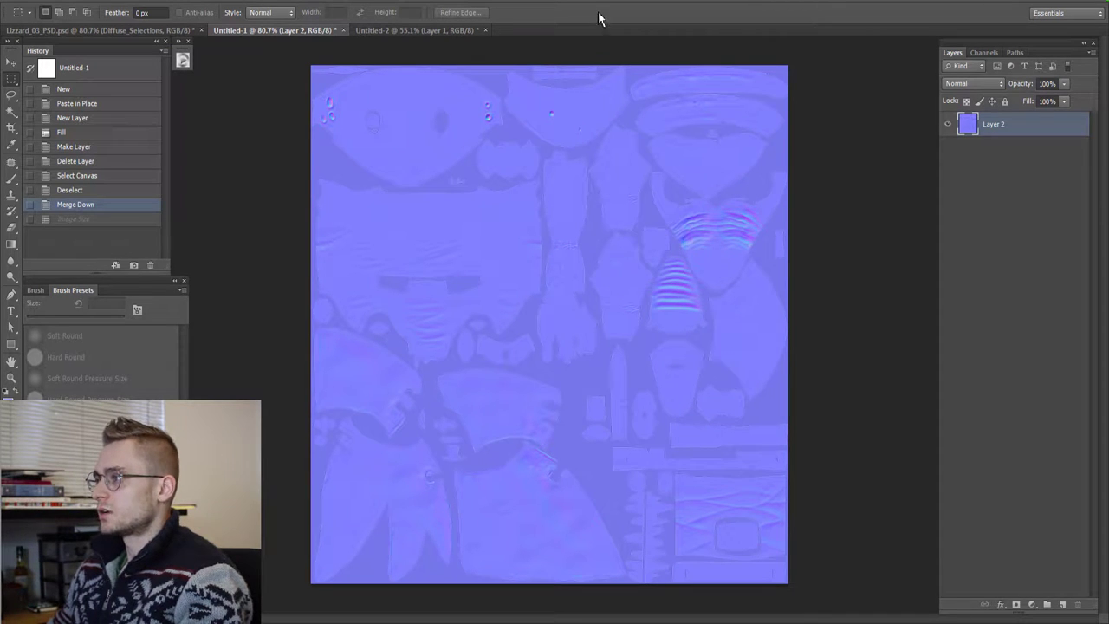
# Step: Switch to Photoshop, compare the Untitled-2 normal map with Untitled-1 and check the image size of Untitled-1
pyautogui.click(405, 32)
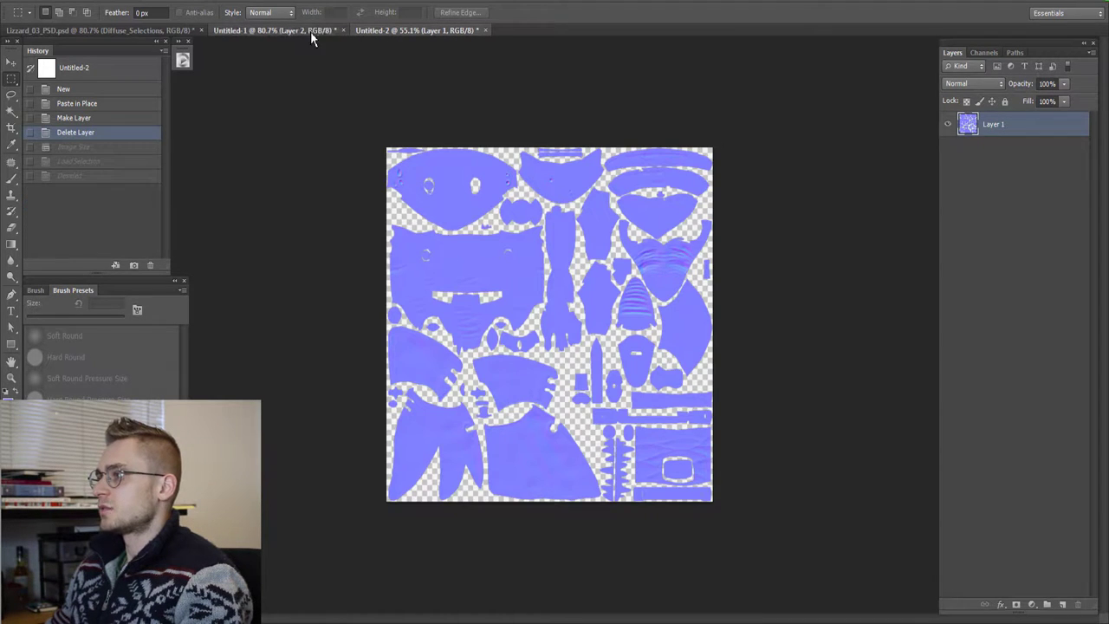
pyautogui.click(310, 31)
pyautogui.hotkey('ctrl', 'alt', 'i')
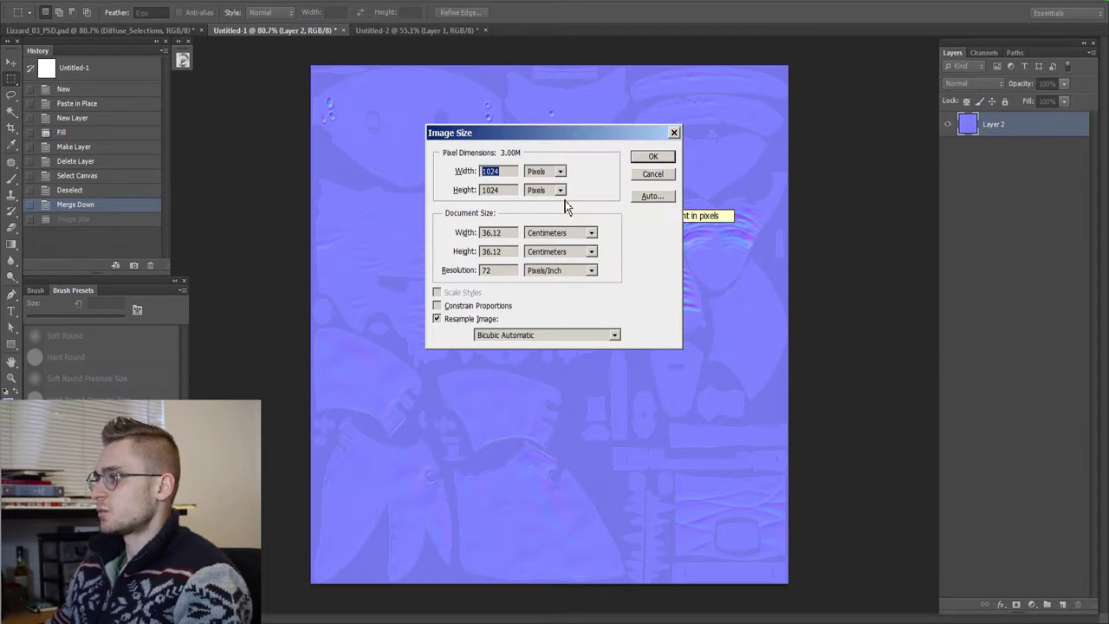
pyautogui.press('Escape')
# Step: Examine the areas around the UV islands up close in Untitled-1 and in the transparent Untitled-2 normal map
pyautogui.keyDown('alt'); pyautogui.scroll(3, 523, 342); pyautogui.keyUp('alt')
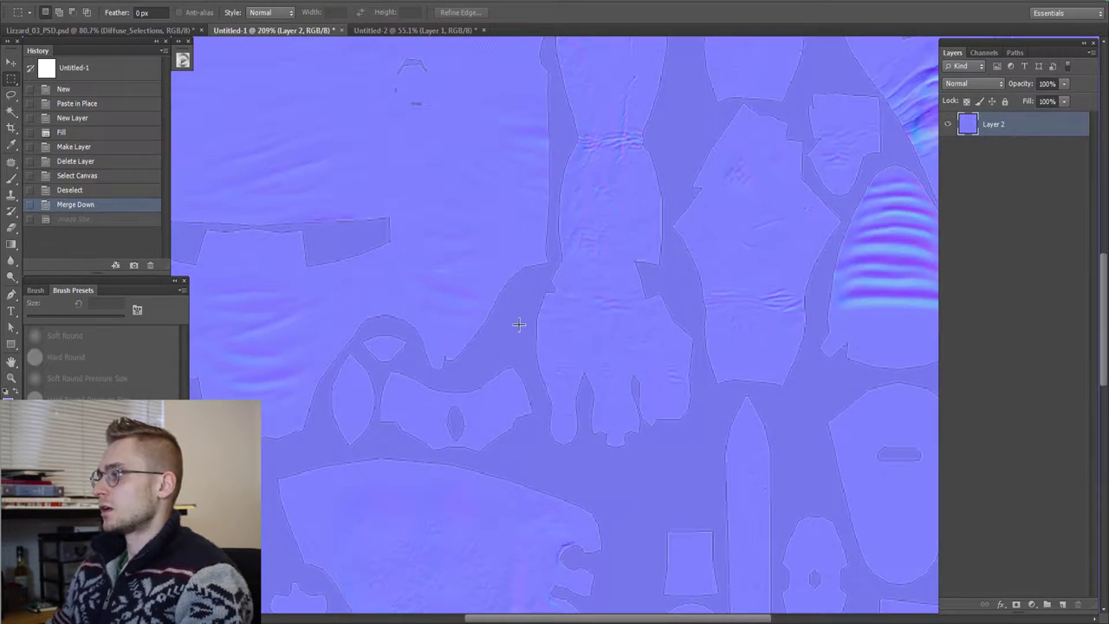
pyautogui.keyDown('alt'); pyautogui.scroll(-2, 495, 342); pyautogui.keyUp('alt')
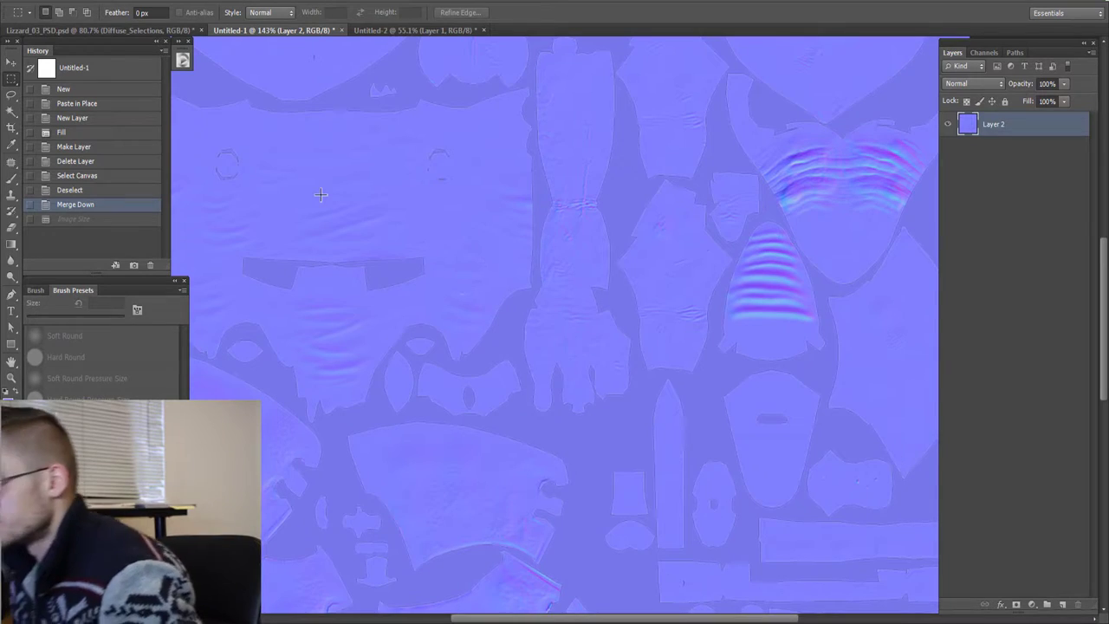
pyautogui.click(404, 33)
pyautogui.keyDown('alt'); pyautogui.scroll(3, 503, 303); pyautogui.keyUp('alt')
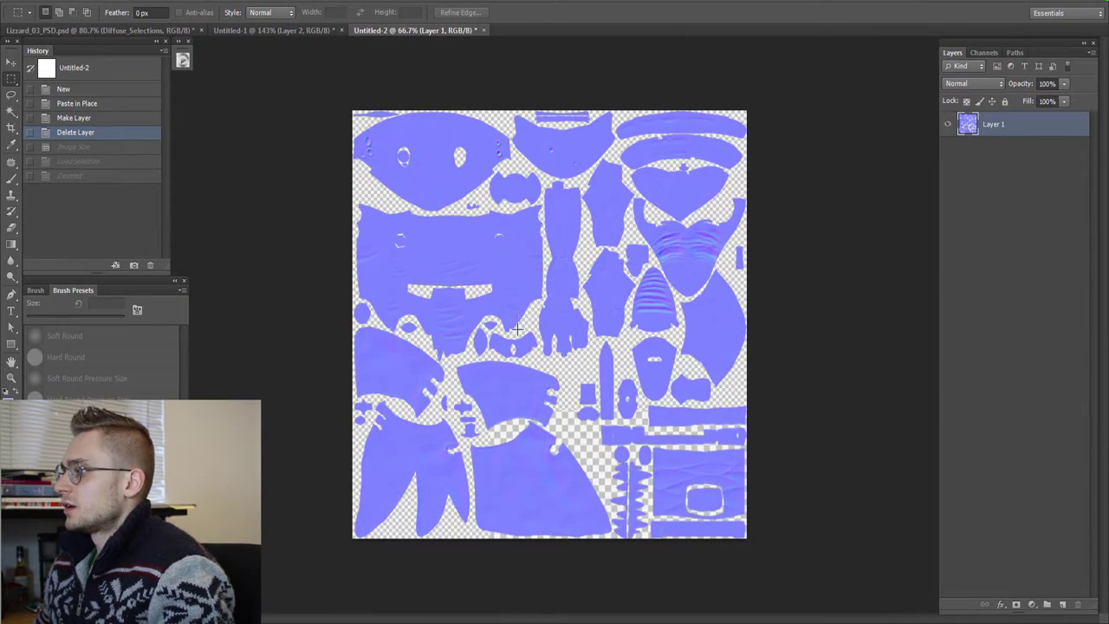
pyautogui.keyDown('alt'); pyautogui.scroll(4, 502, 299); pyautogui.keyUp('alt')
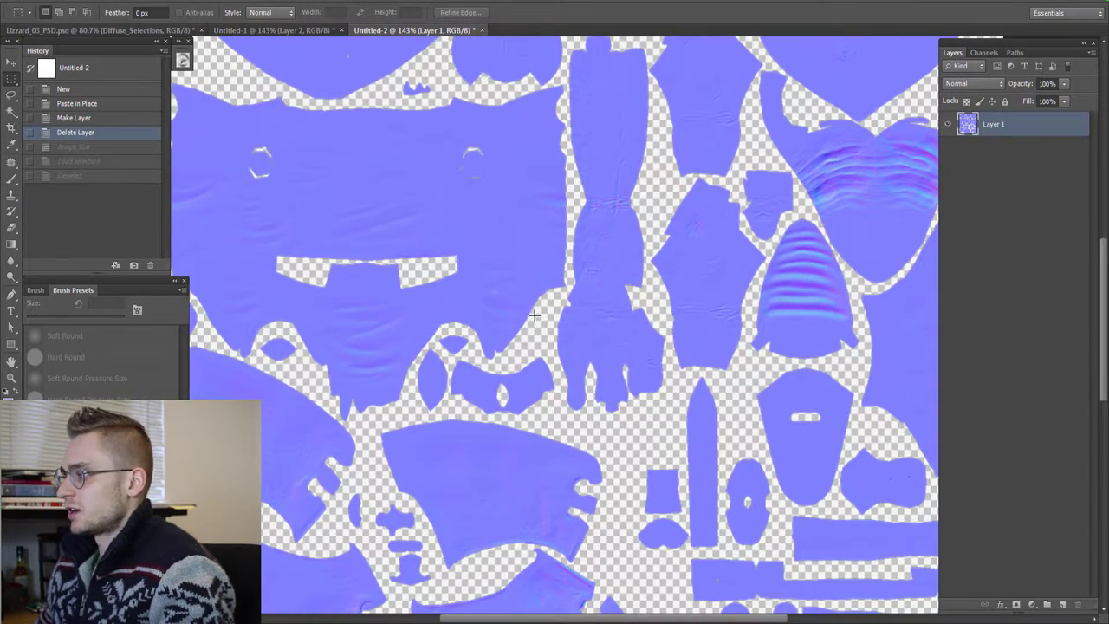
# Step: Compare the gaps and edges around the hand and neighbouring UV islands in Untitled-2 with those in Untitled-1
pyautogui.keyDown('alt'); pyautogui.scroll(5, 531, 320); pyautogui.keyUp('alt')
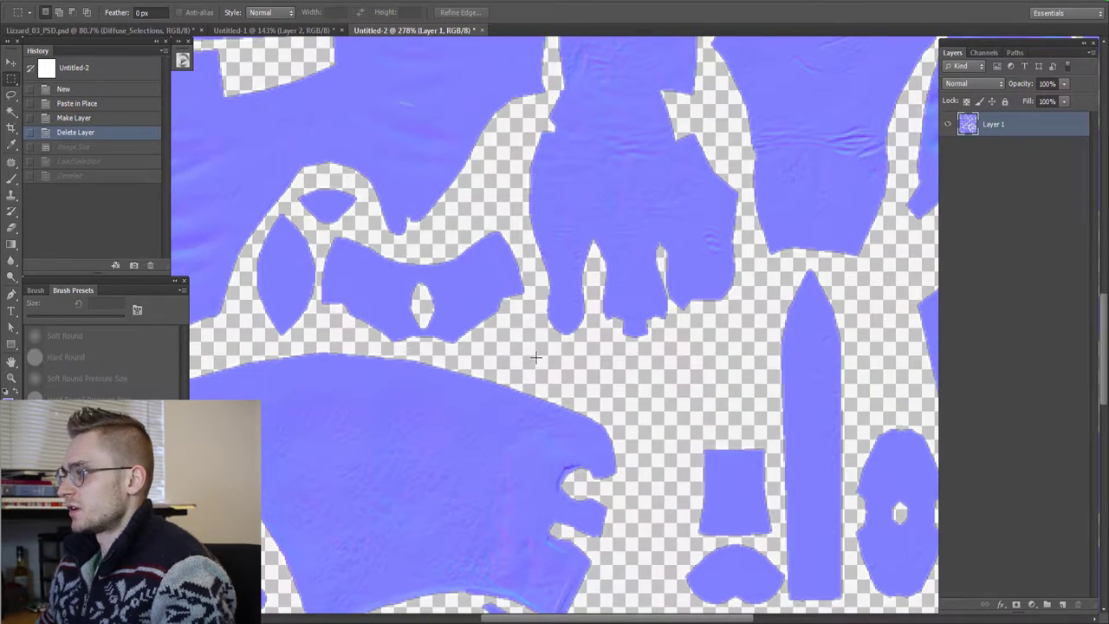
pyautogui.keyDown('alt'); pyautogui.scroll(-2, 516, 366); pyautogui.keyUp('alt')
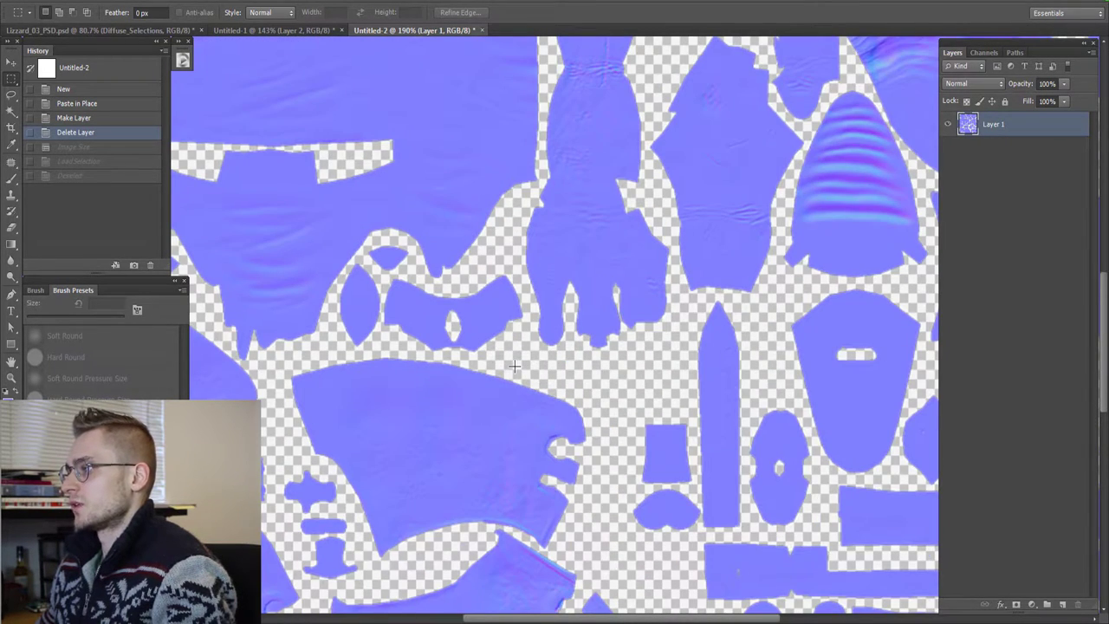
pyautogui.keyDown('alt'); pyautogui.scroll(-2, 515, 367); pyautogui.keyUp('alt')
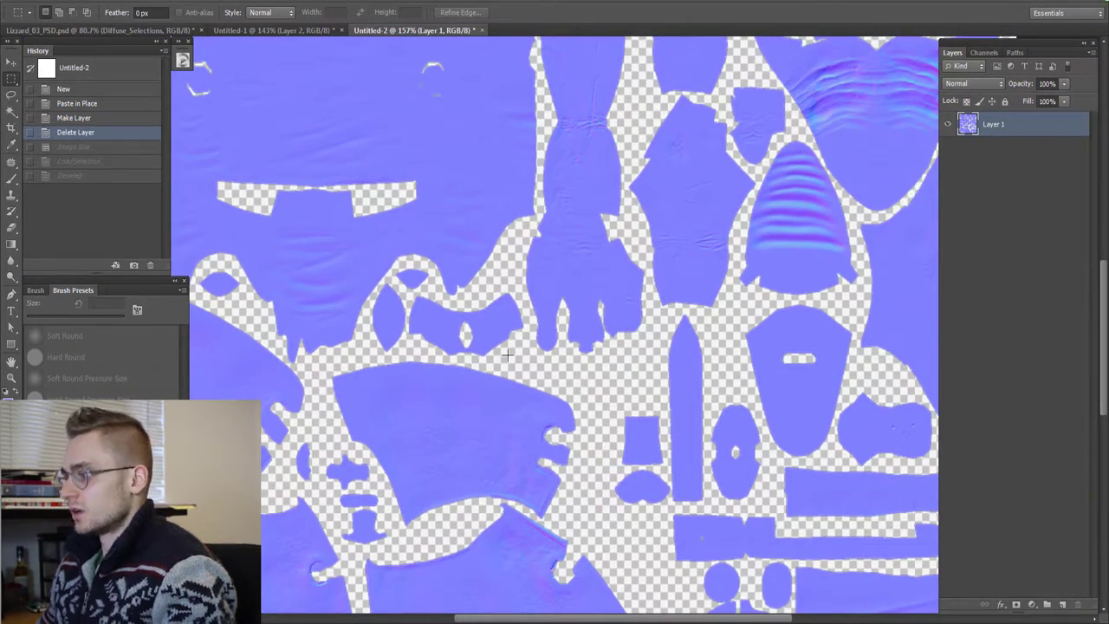
pyautogui.keyDown('alt'); pyautogui.scroll(-2, 555, 347); pyautogui.keyUp('alt')
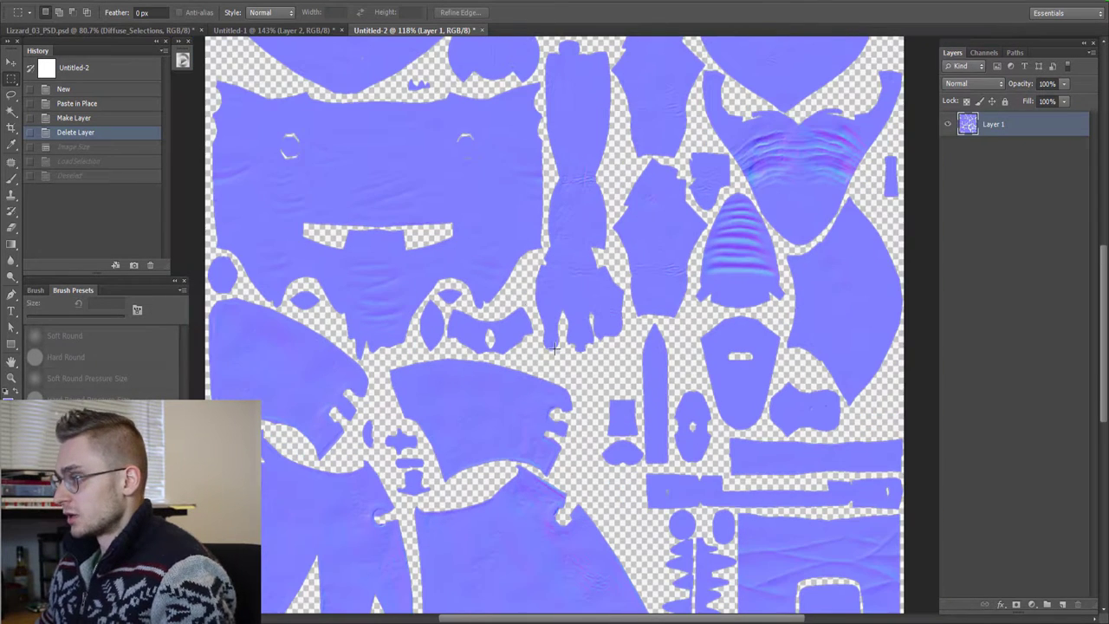
pyautogui.click(300, 33)
pyautogui.keyDown('alt'); pyautogui.scroll(-3, 532, 280); pyautogui.keyUp('alt')
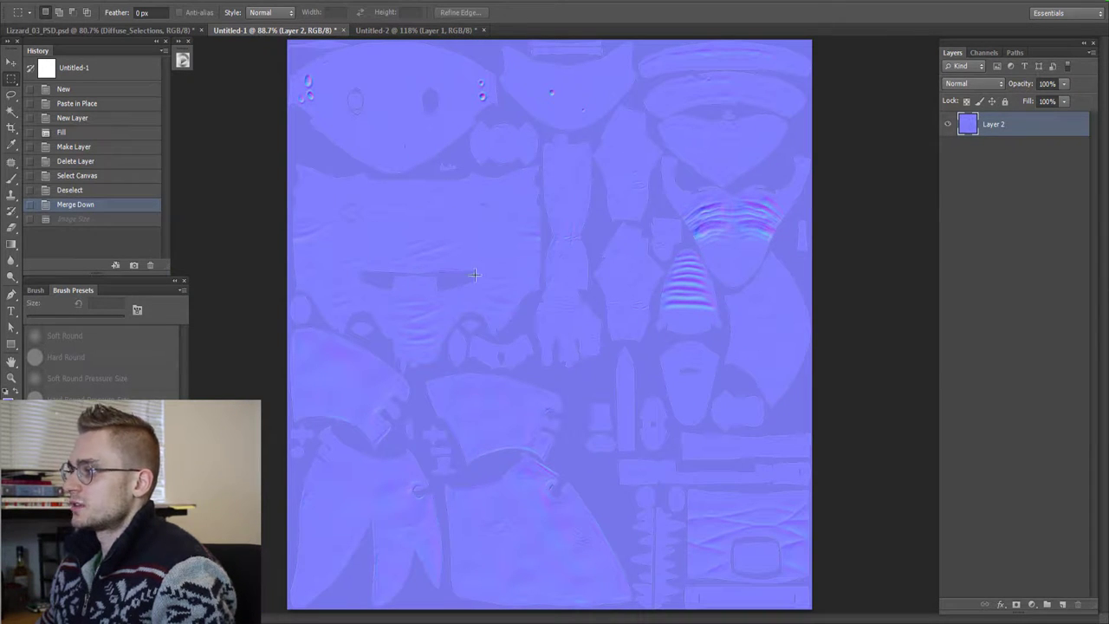
pyautogui.keyDown('alt'); pyautogui.scroll(5, 530, 342); pyautogui.keyUp('alt')
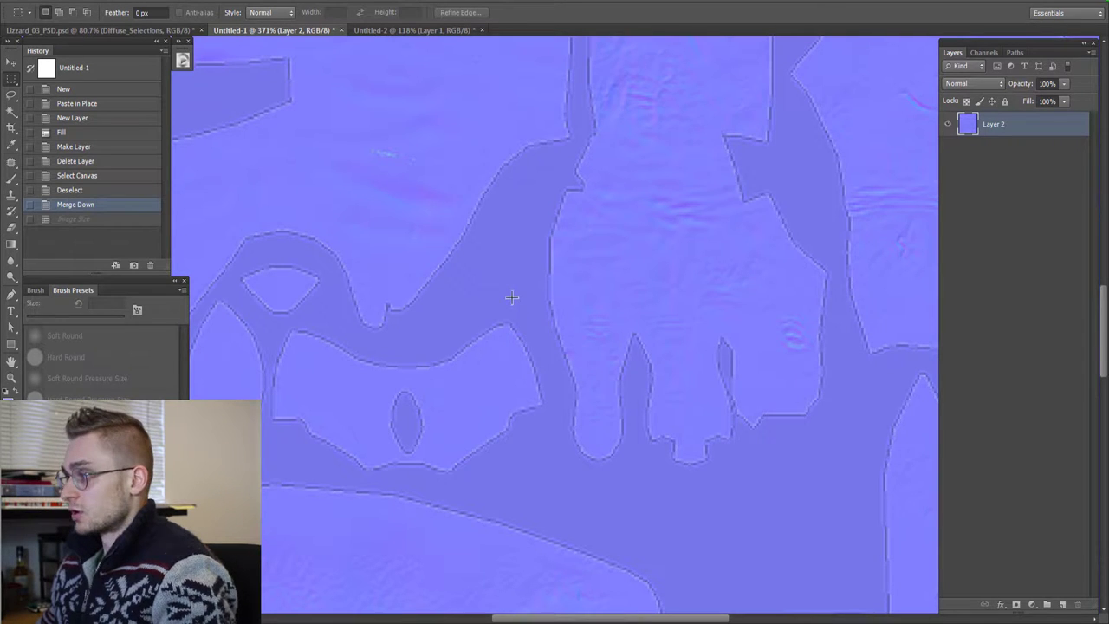
pyautogui.keyDown('alt'); pyautogui.scroll(-3, 512, 297); pyautogui.keyUp('alt')
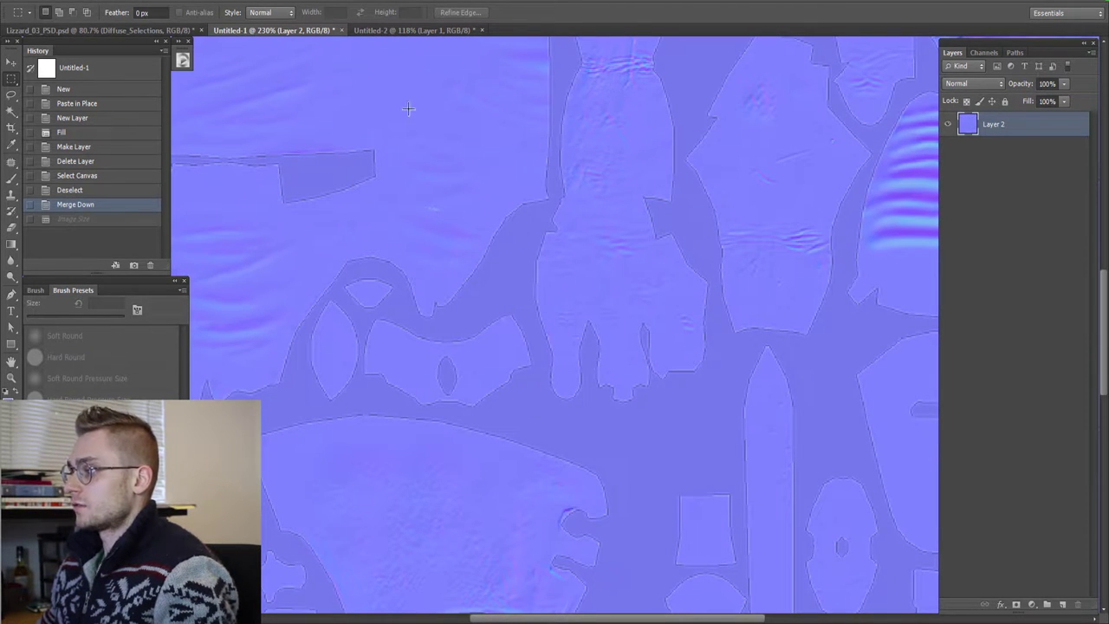
pyautogui.click(384, 32)
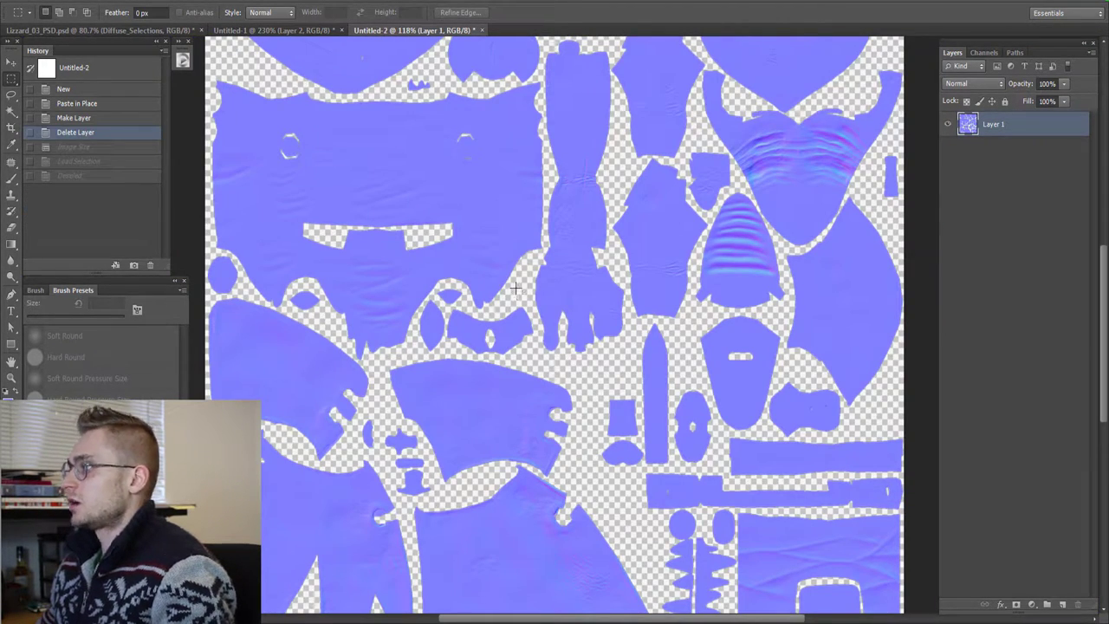
pyautogui.keyDown('alt'); pyautogui.scroll(2, 515, 289); pyautogui.keyUp('alt')
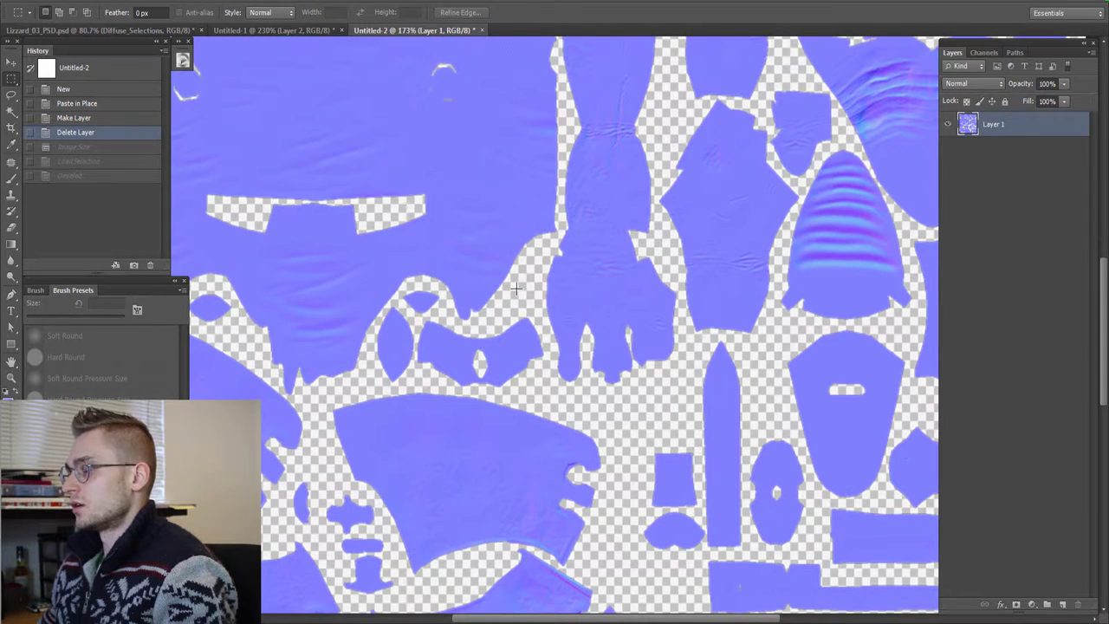
pyautogui.keyDown('alt'); pyautogui.scroll(1, 515, 289); pyautogui.keyUp('alt')
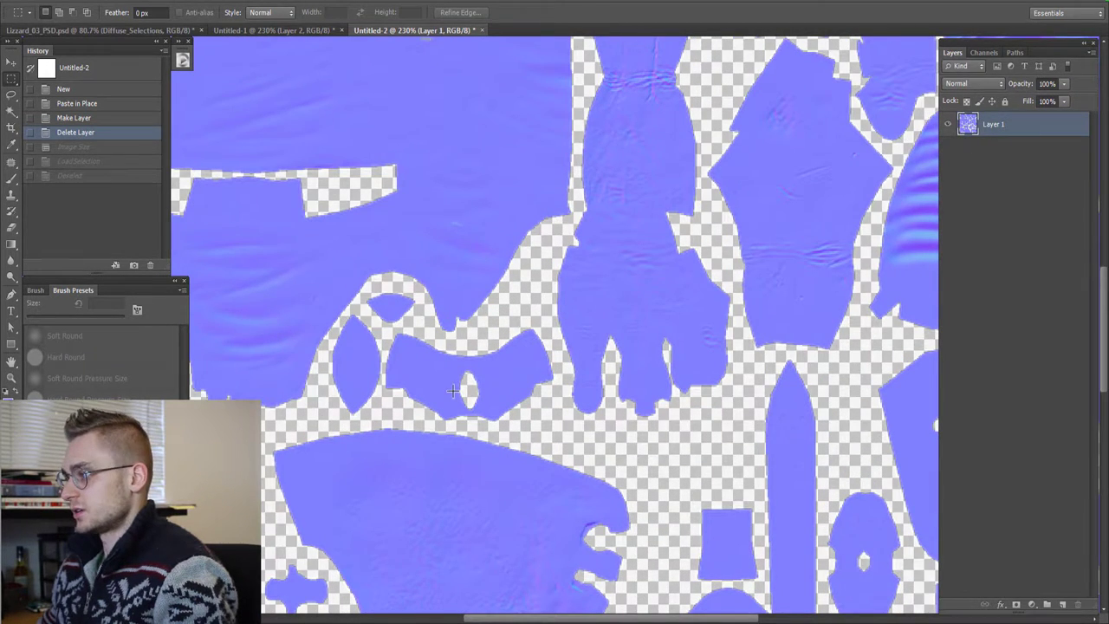
pyautogui.keyDown('alt'); pyautogui.scroll(-2, 453, 391); pyautogui.keyUp('alt')
# Step: Resize the Untitled-1 normal map to 4096 × 4096 pixels with Bicubic Automatic resampling
pyautogui.click(276, 31)
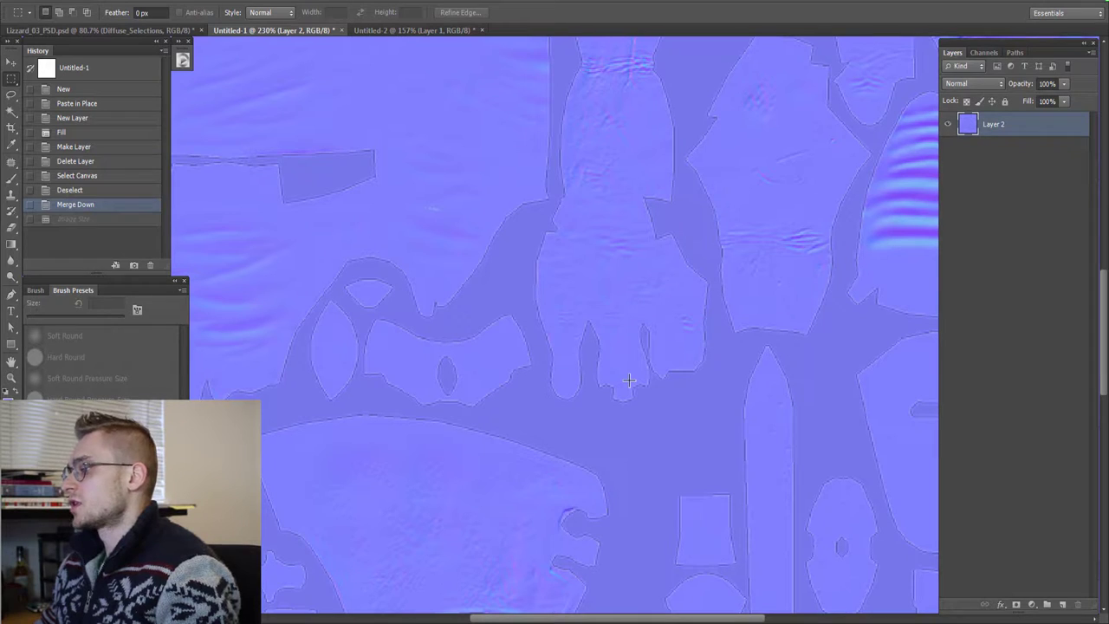
pyautogui.hotkey('ctrl', 'alt', 'i')
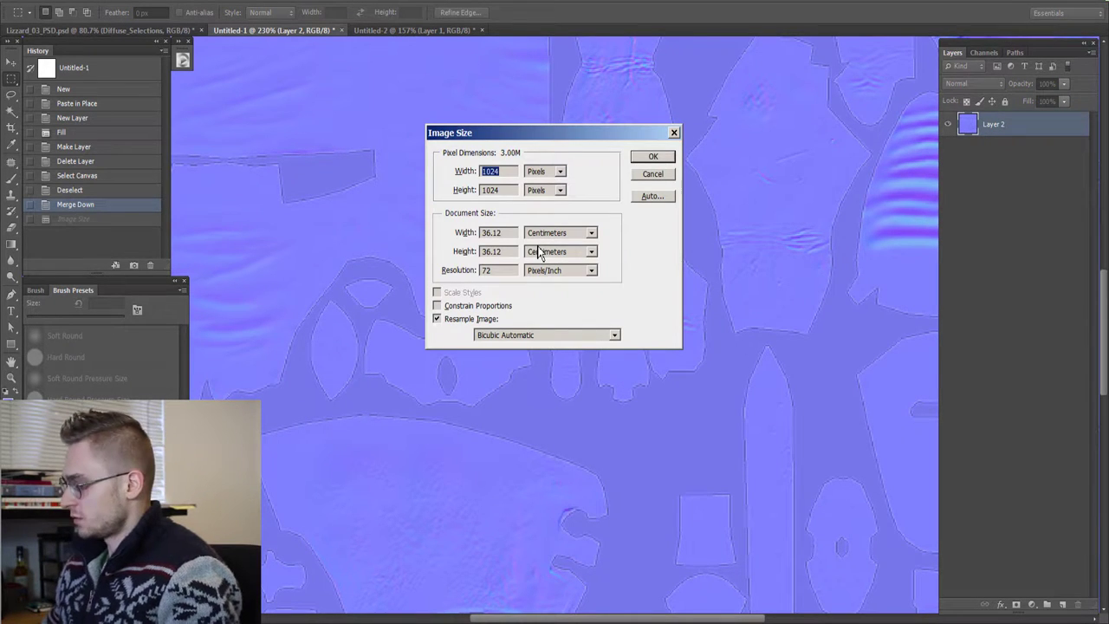
pyautogui.write('4096')
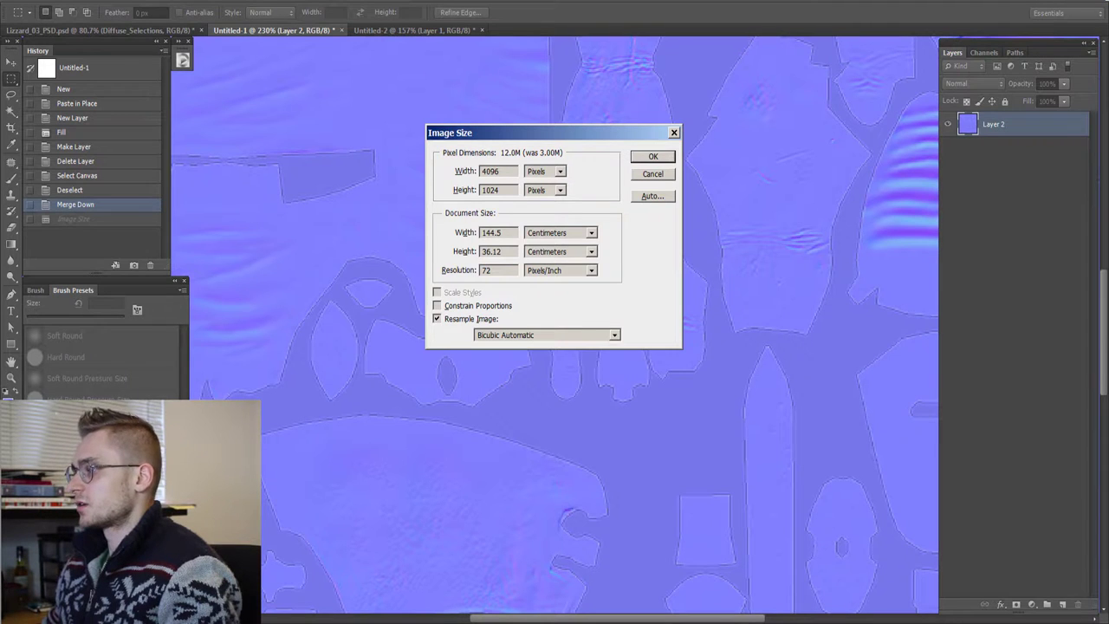
pyautogui.doubleClick(510, 190)
pyautogui.write('40')
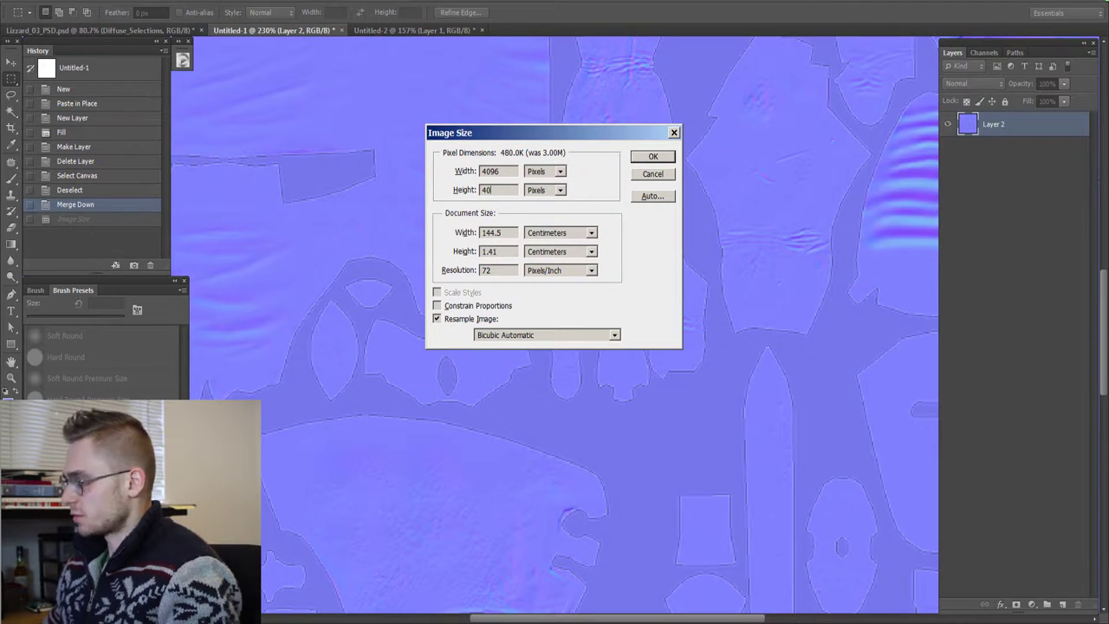
pyautogui.write('96')
pyautogui.click(594, 334)
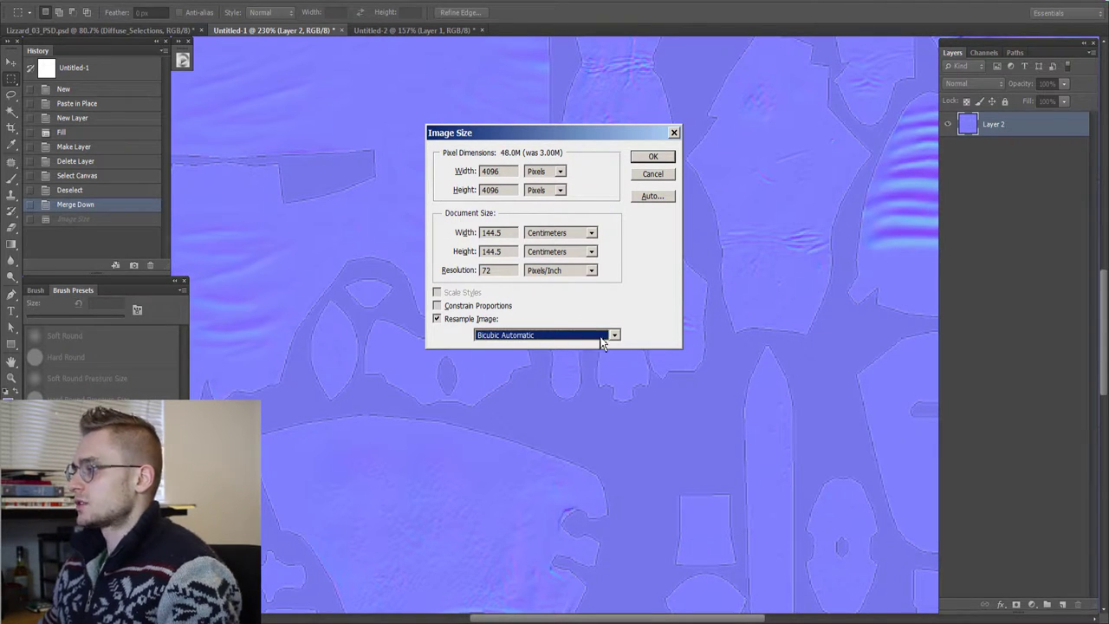
pyautogui.click(607, 337)
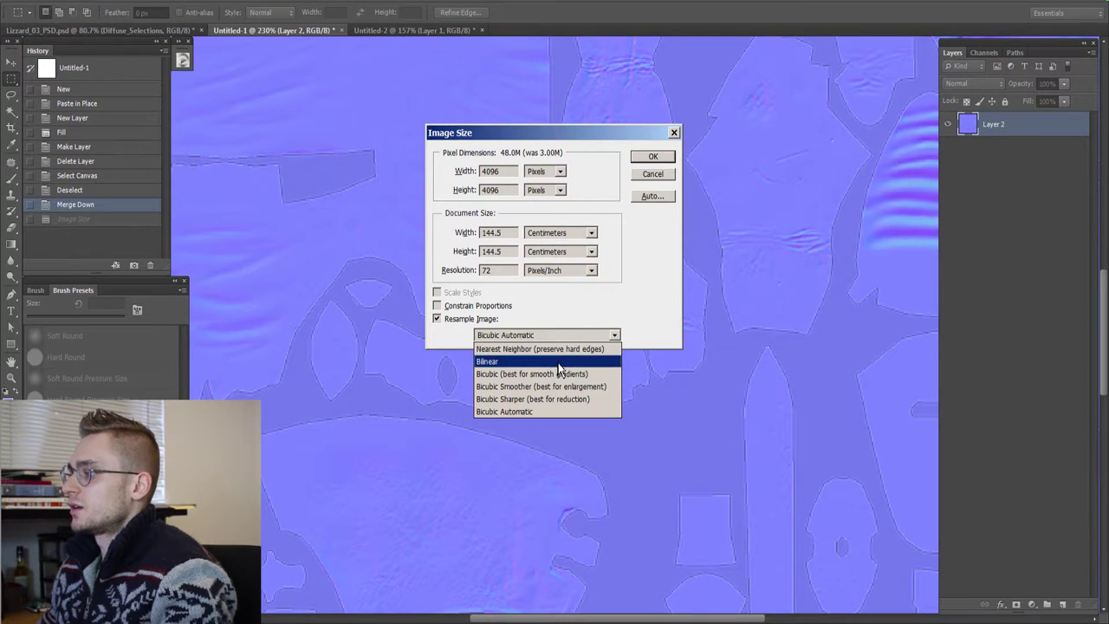
pyautogui.click(491, 414)
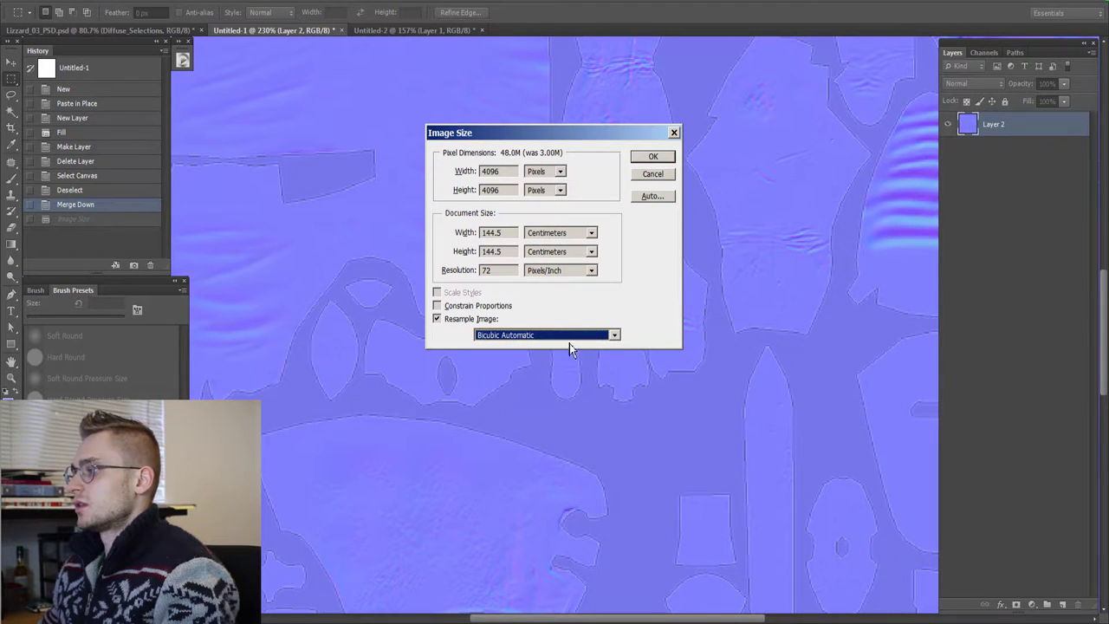
pyautogui.click(656, 157)
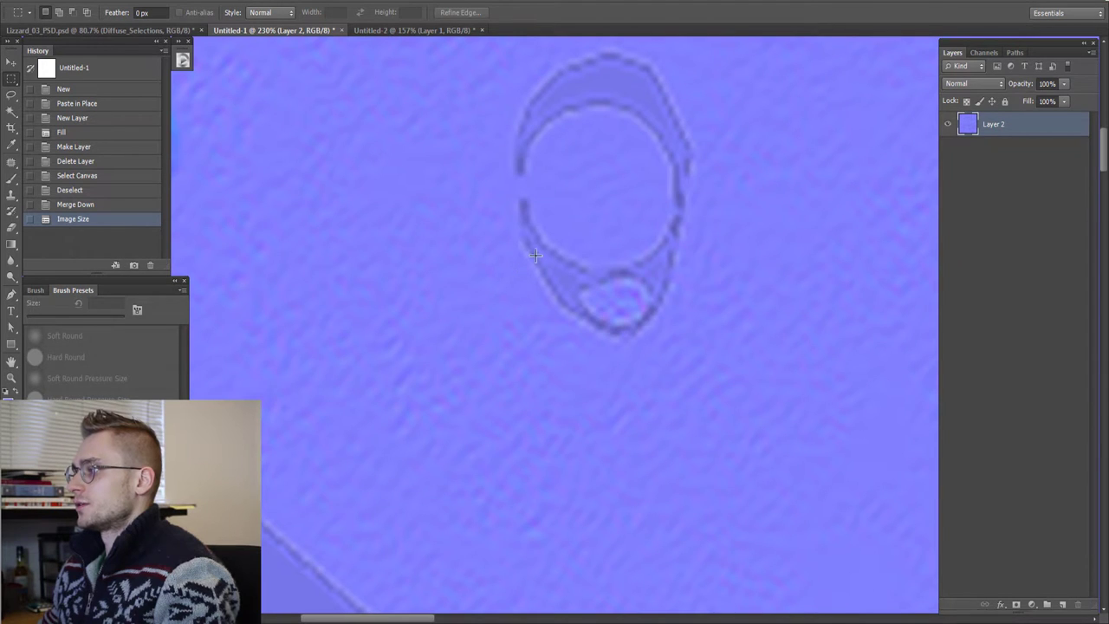
# Step: Examine the UV island borders of the enlarged Untitled-1 map around the eye, head and hand islands
pyautogui.keyDown('alt'); pyautogui.scroll(-3, 530, 253); pyautogui.keyUp('alt')
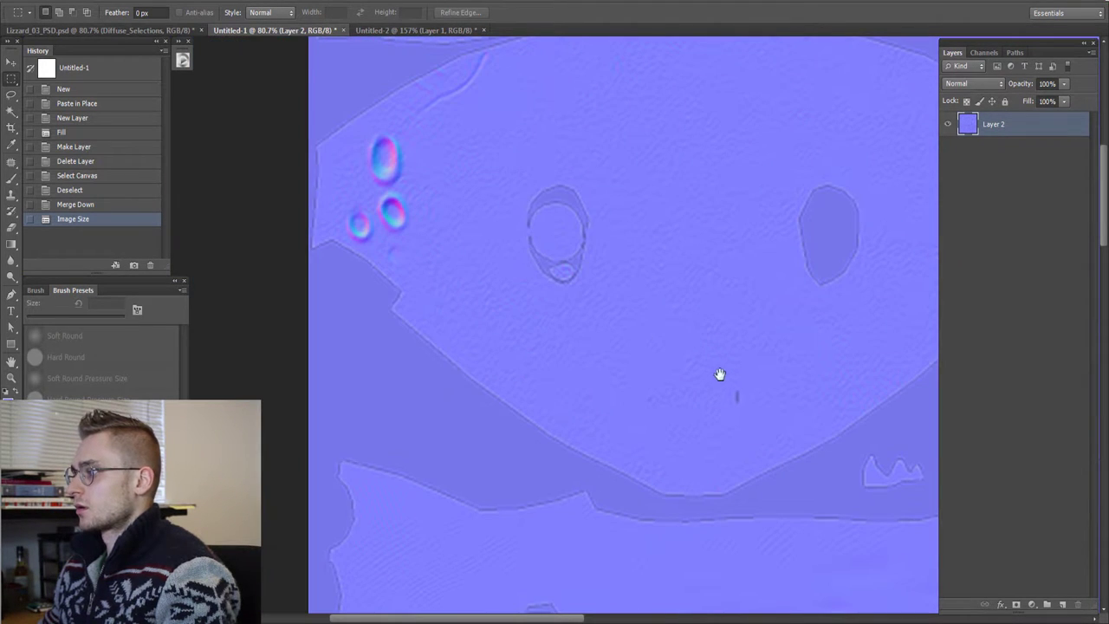
pyautogui.moveTo(719, 374); pyautogui.dragTo(474, 345)
pyautogui.keyDown('alt'); pyautogui.scroll(-1, 475, 344); pyautogui.keyUp('alt')
pyautogui.keyDown('alt'); pyautogui.scroll(-3, 466, 339); pyautogui.keyUp('alt')
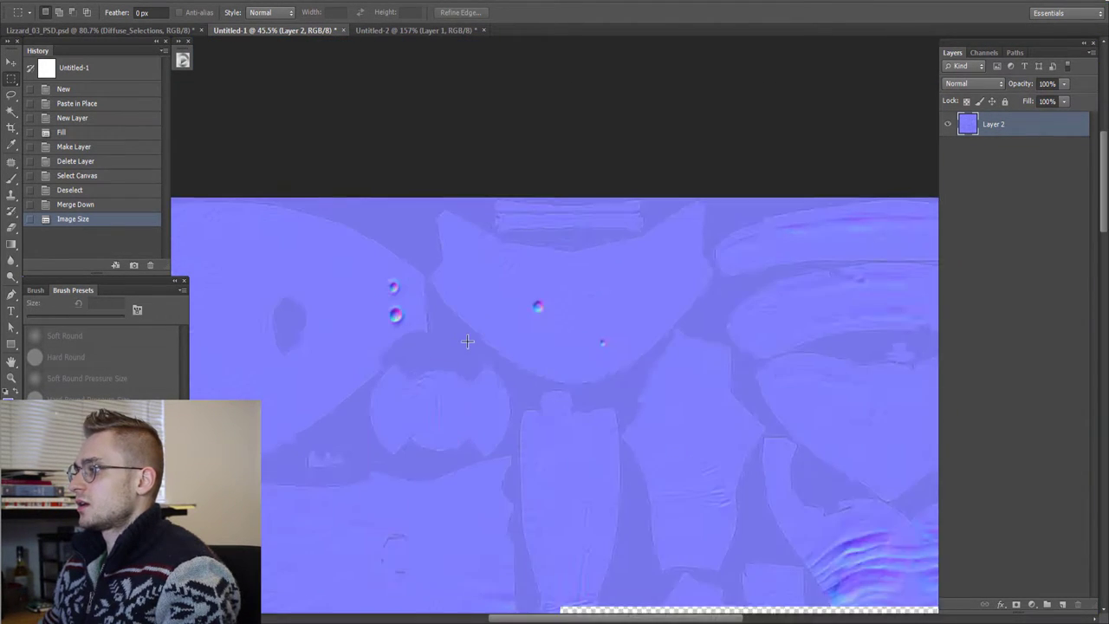
pyautogui.keyDown('alt'); pyautogui.scroll(1, 467, 296); pyautogui.keyUp('alt')
pyautogui.keyDown('alt'); pyautogui.scroll(4, 477, 395); pyautogui.keyUp('alt')
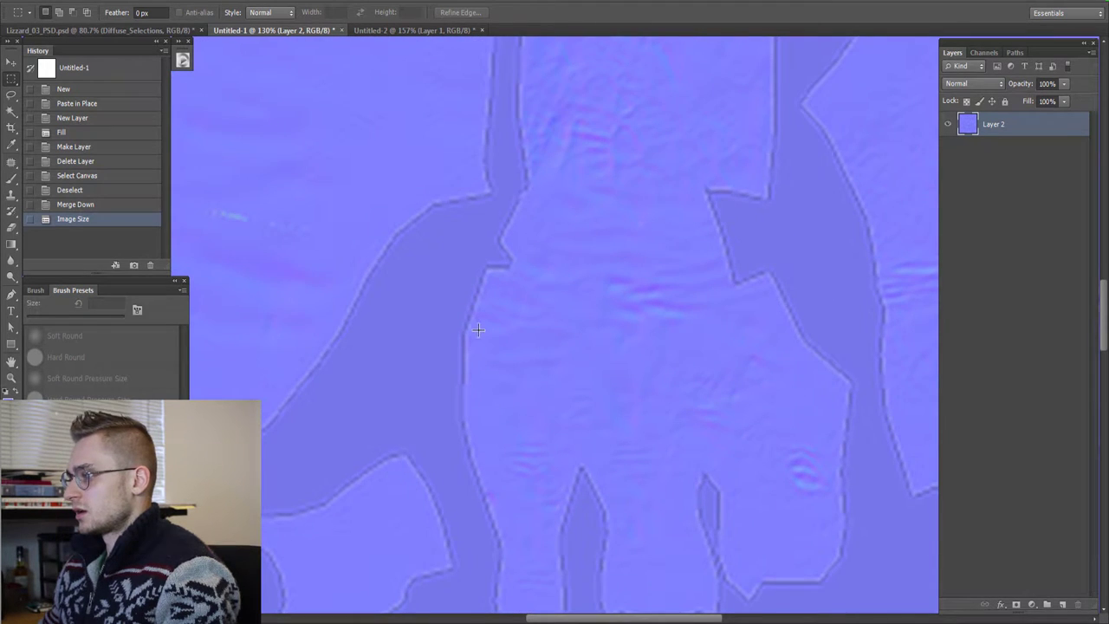
pyautogui.keyDown('alt'); pyautogui.scroll(4, 457, 296); pyautogui.keyUp('alt')
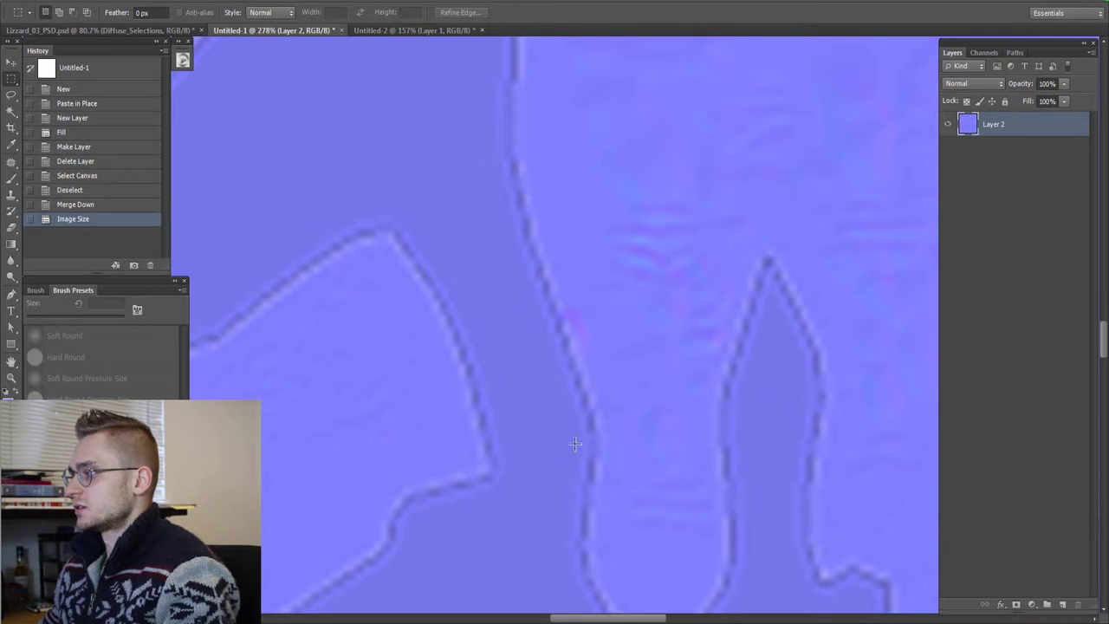
pyautogui.keyDown('alt'); pyautogui.scroll(-1, 484, 343); pyautogui.keyUp('alt')
# Step: Resize the transparent Untitled-2 normal map to 4096 × 4096 pixels
pyautogui.click(398, 31)
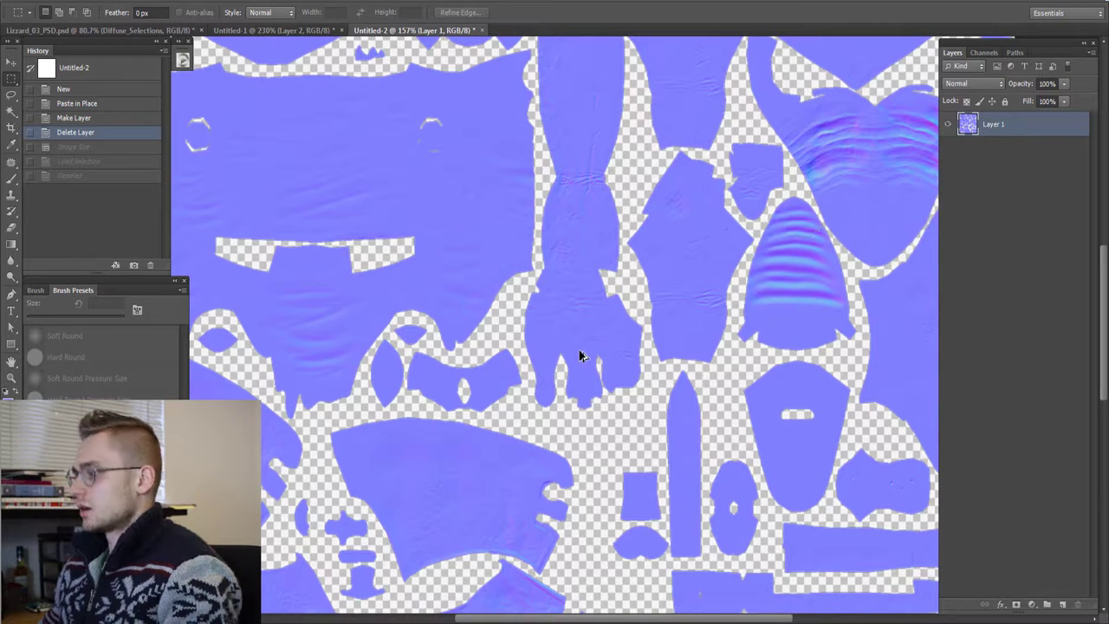
pyautogui.hotkey('ctrl', 'alt', 'i')
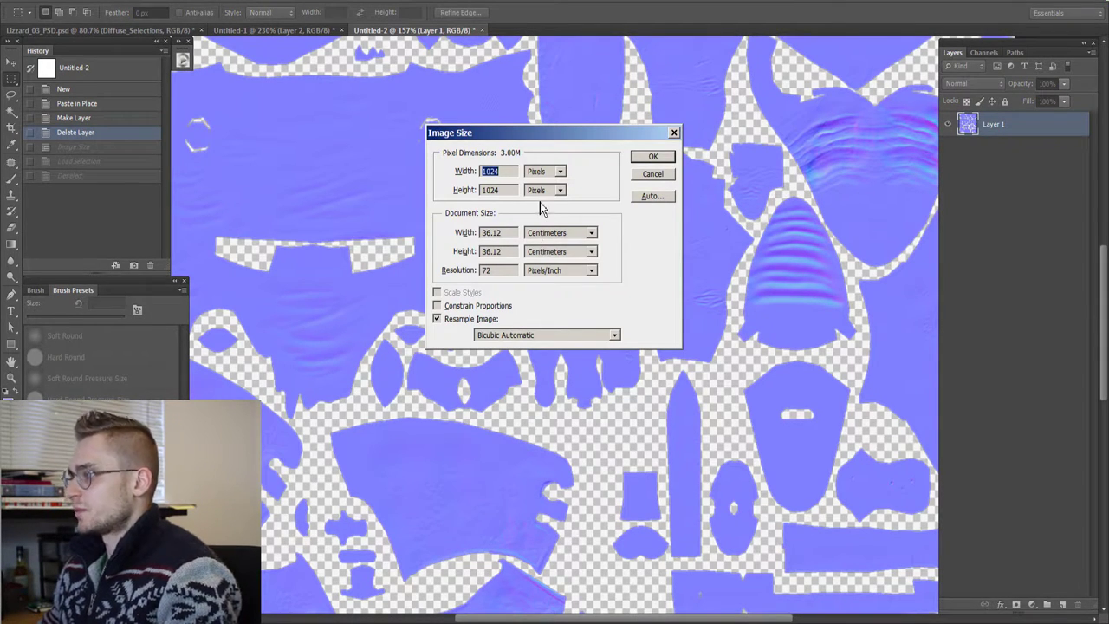
pyautogui.write('4096')
pyautogui.press('Tab')
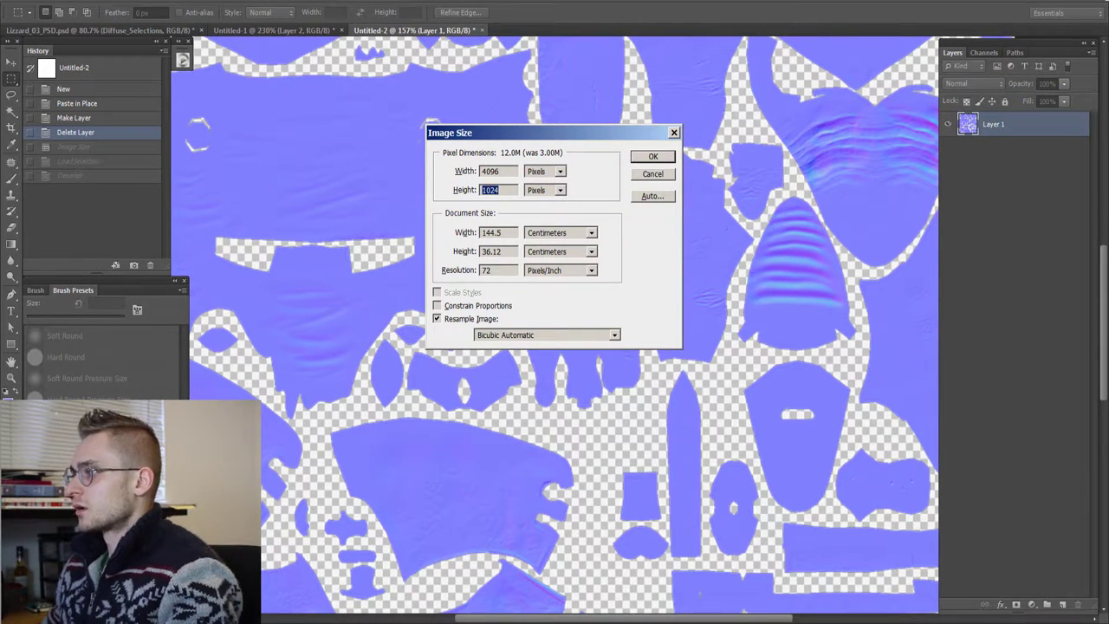
pyautogui.write('10')
pyautogui.press('BackSpace')
pyautogui.press('BackSpace')
pyautogui.write('4096')
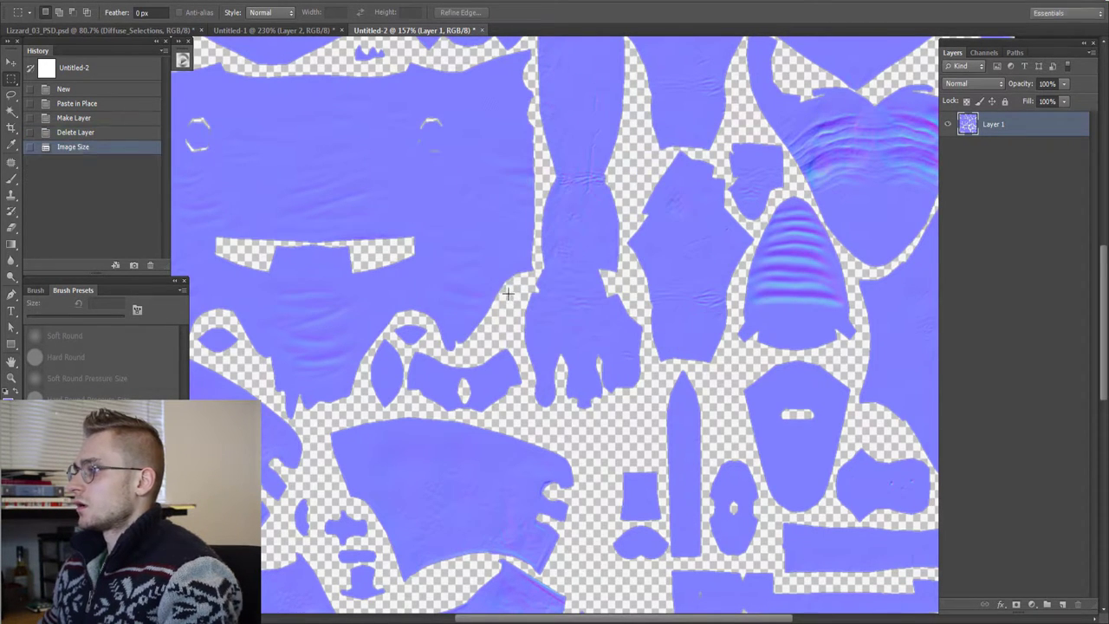
# Step: Inspect the island edges of the enlarged Untitled-2 map near the head and teeth, and load Layer 1's opaque areas as a selection
pyautogui.moveTo(312, 534); pyautogui.dragTo(548, 286)
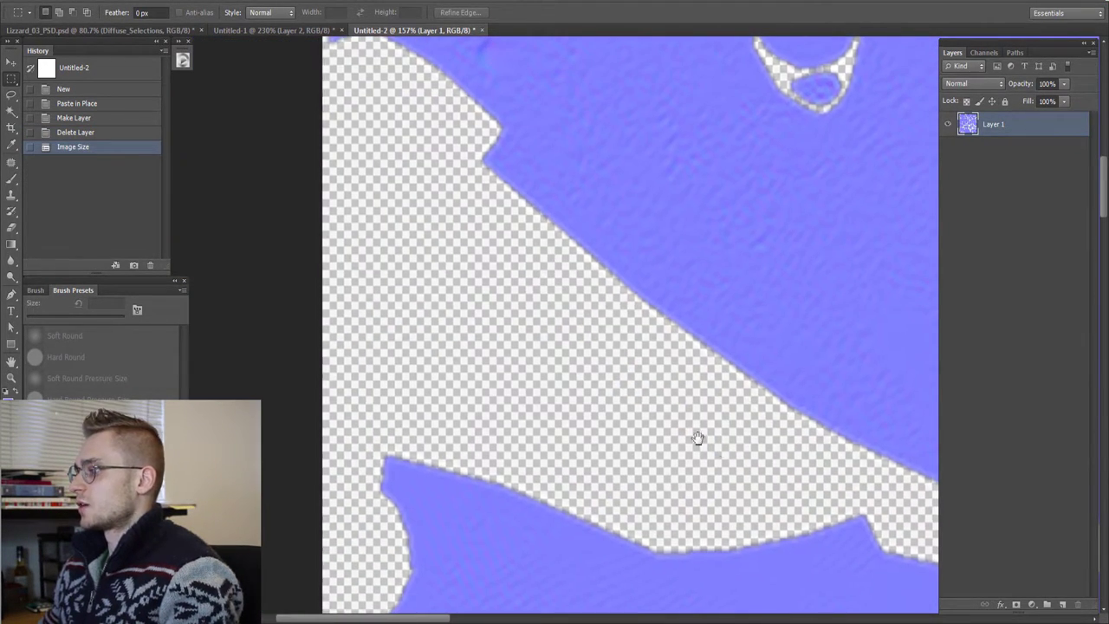
pyautogui.moveTo(698, 439); pyautogui.dragTo(365, 217)
pyautogui.keyDown('alt'); pyautogui.scroll(5, 700, 297); pyautogui.keyUp('alt')
pyautogui.moveTo(743, 353); pyautogui.dragTo(488, 404)
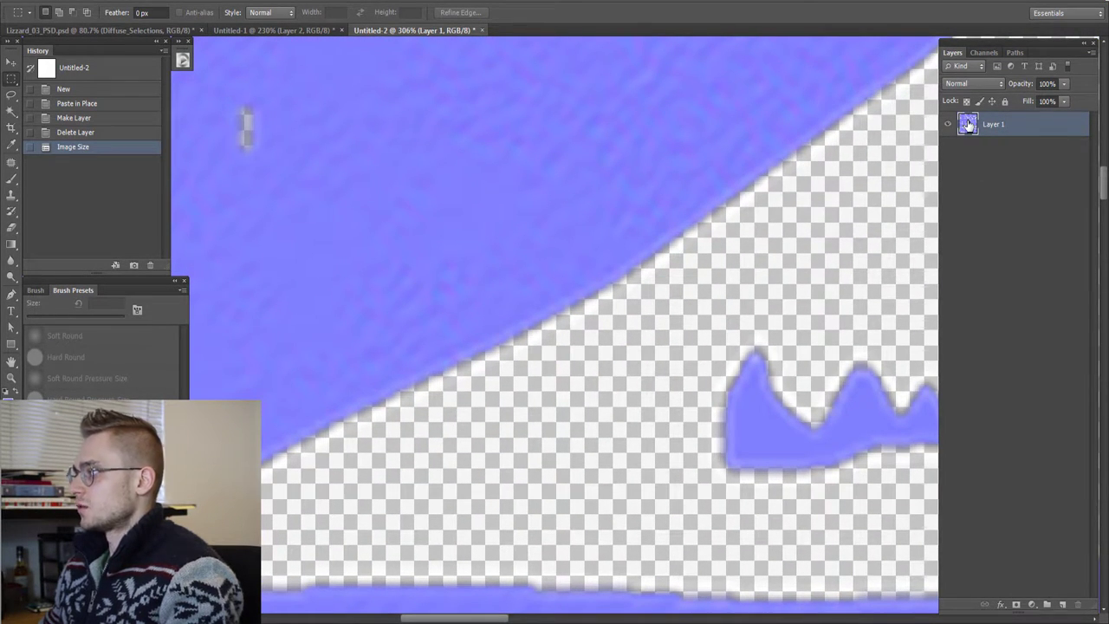
pyautogui.keyDown('ctrl'); pyautogui.click(968, 125); pyautogui.keyUp('ctrl')
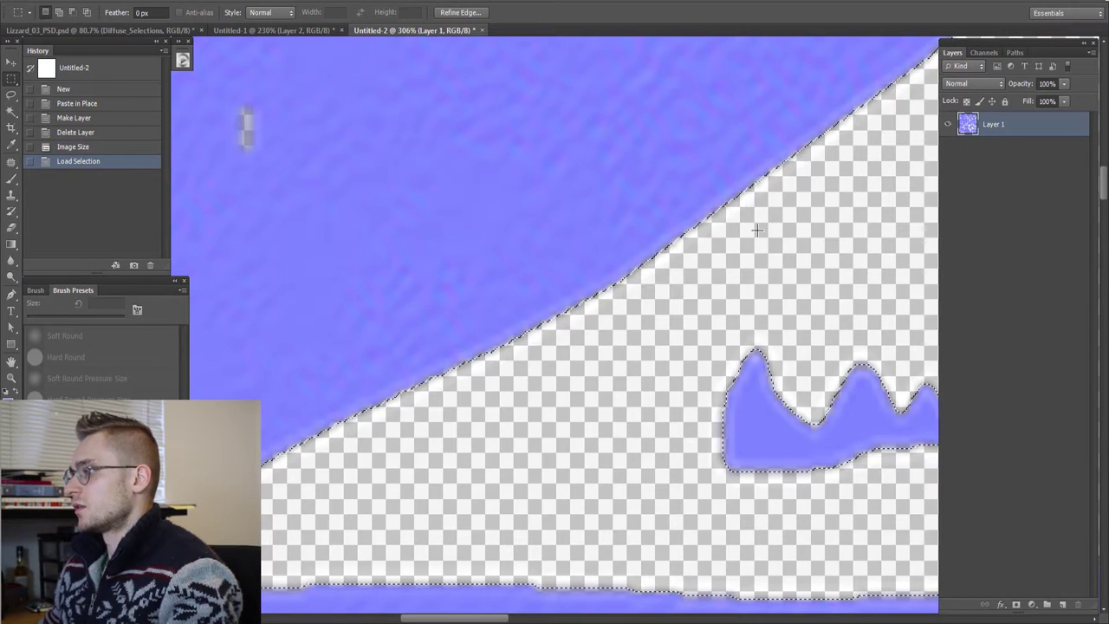
# Step: Examine the selection outline against the semi-transparent pixels along the head island's edge, then across the neighbouring islands
pyautogui.keyDown('alt'); pyautogui.scroll(3, 730, 266); pyautogui.keyUp('alt')
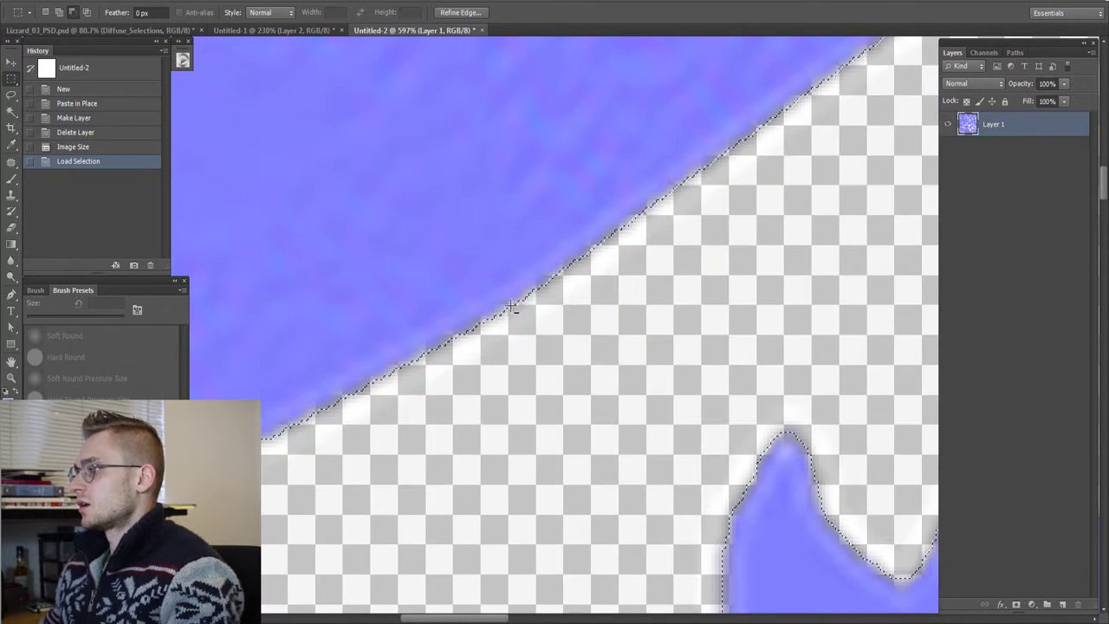
pyautogui.keyDown('alt'); pyautogui.scroll(2, 514, 307); pyautogui.keyUp('alt')
pyautogui.keyDown('alt'); pyautogui.scroll(2, 411, 325); pyautogui.keyUp('alt')
pyautogui.keyDown('alt'); pyautogui.scroll(1, 517, 398); pyautogui.keyUp('alt')
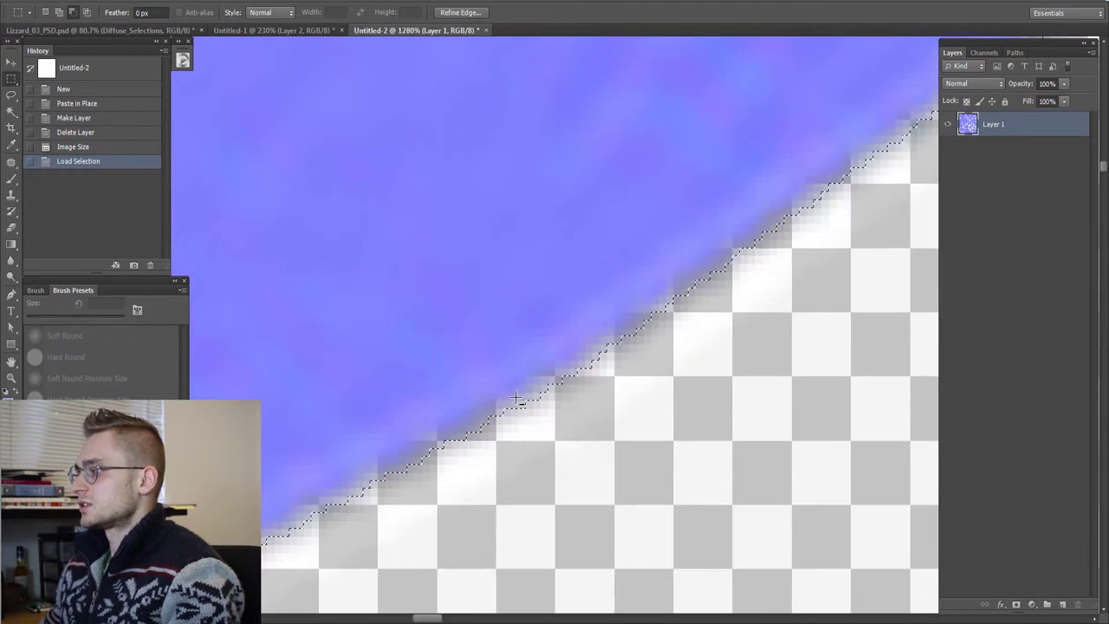
pyautogui.moveTo(708, 281); pyautogui.dragTo(535, 385)
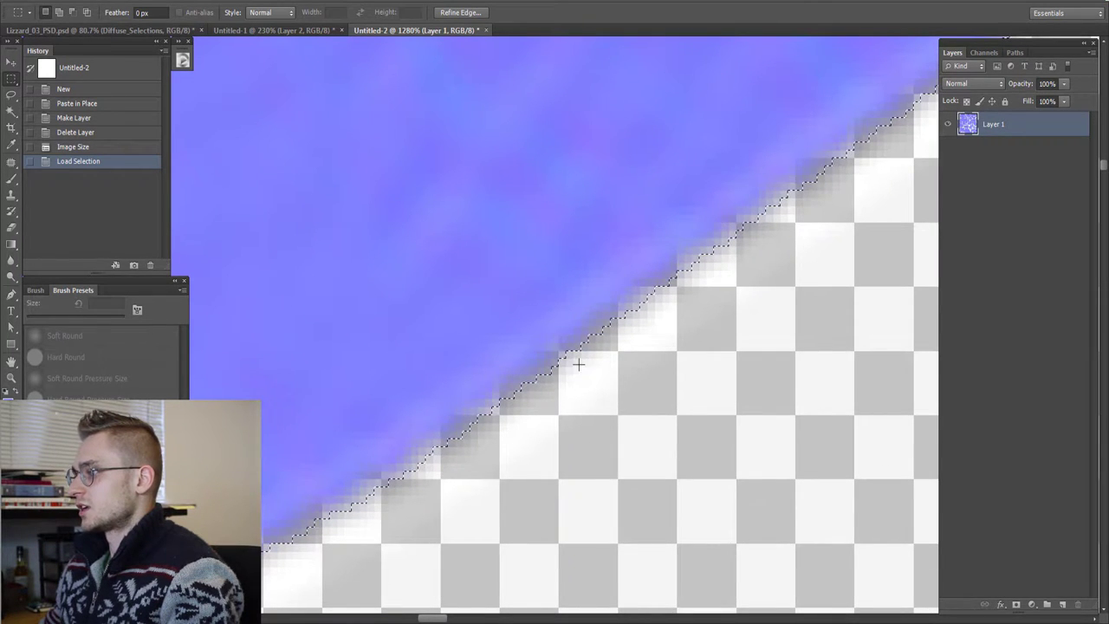
pyautogui.keyDown('alt'); pyautogui.scroll(-10, 540, 381); pyautogui.keyUp('alt')
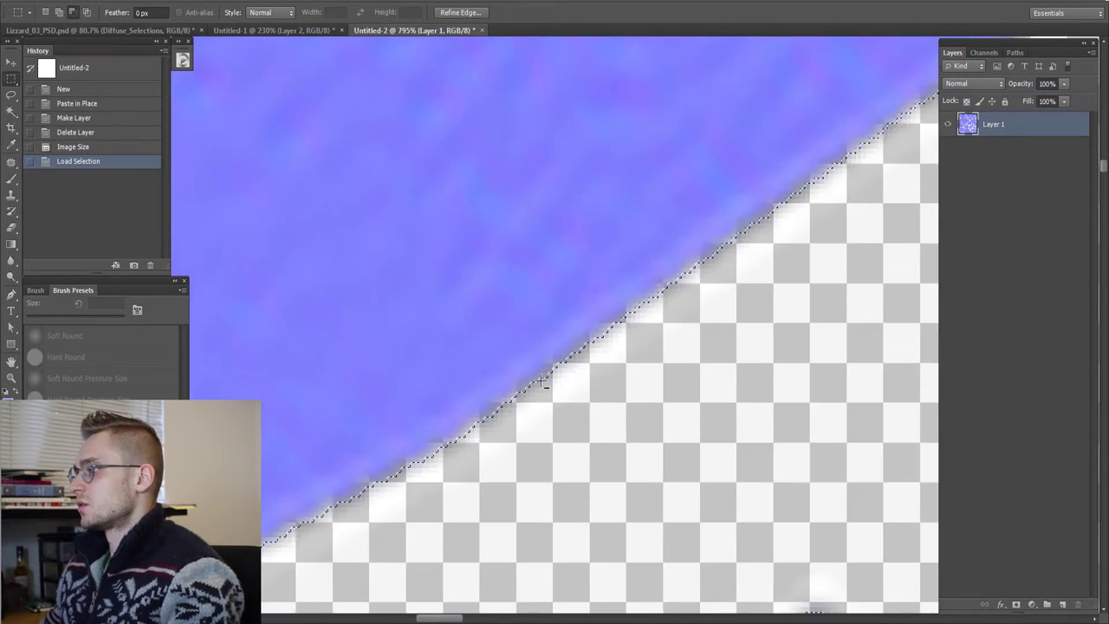
pyautogui.keyDown('alt'); pyautogui.scroll(-2, 525, 427); pyautogui.keyUp('alt')
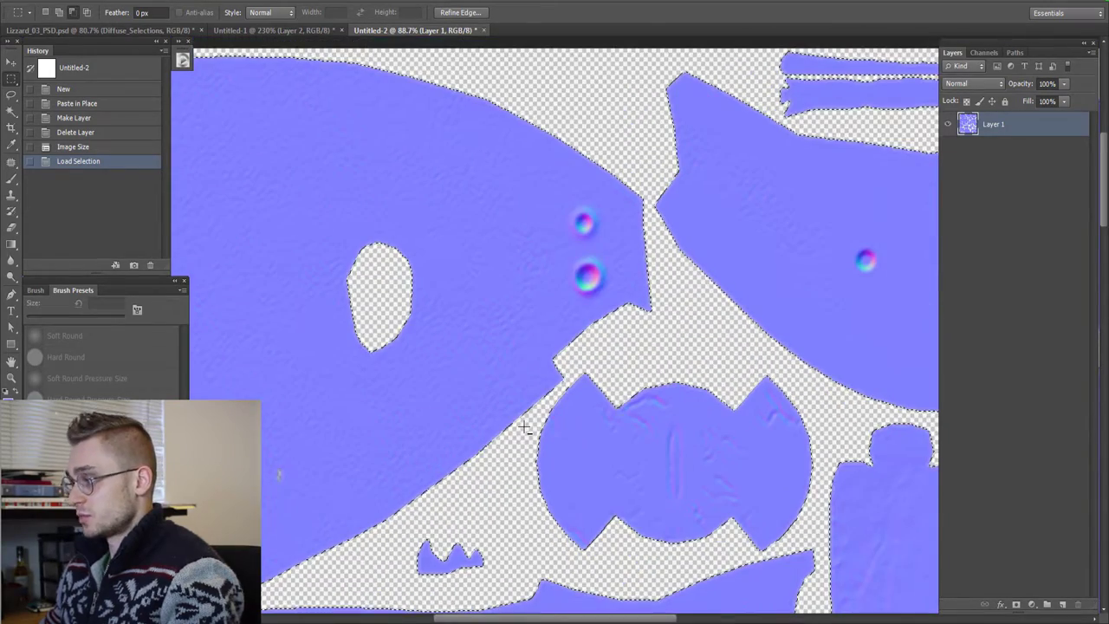
pyautogui.keyDown('alt'); pyautogui.scroll(-3, 547, 318); pyautogui.keyUp('alt')
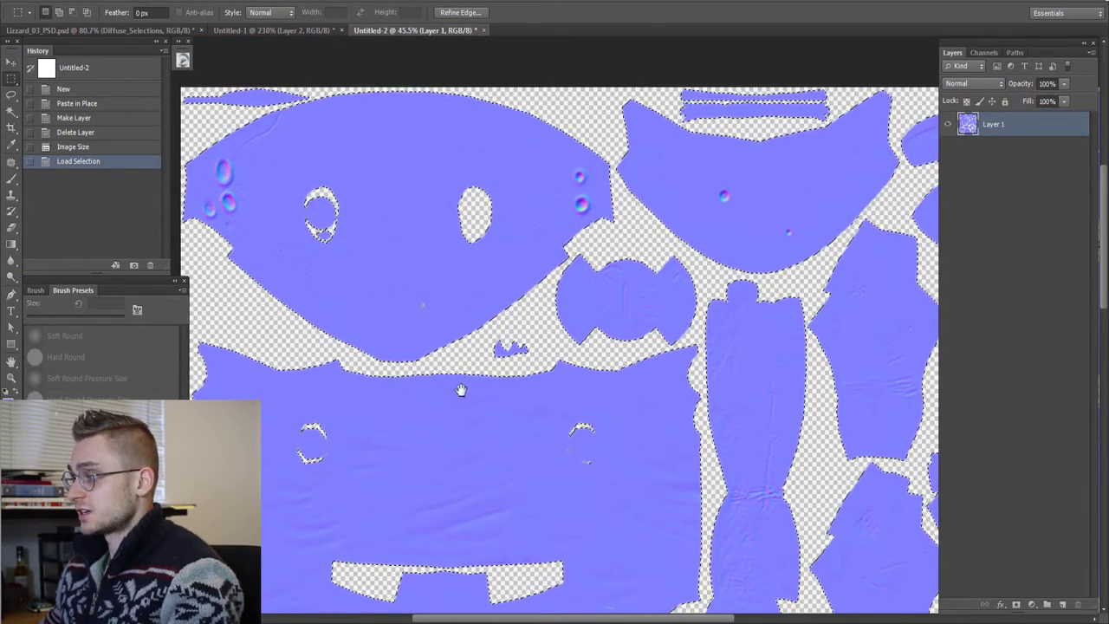
# Step: Clear the selection on the Untitled-2 normal map and view the whole layout of its islands
pyautogui.moveTo(462, 389); pyautogui.dragTo(488, 339)
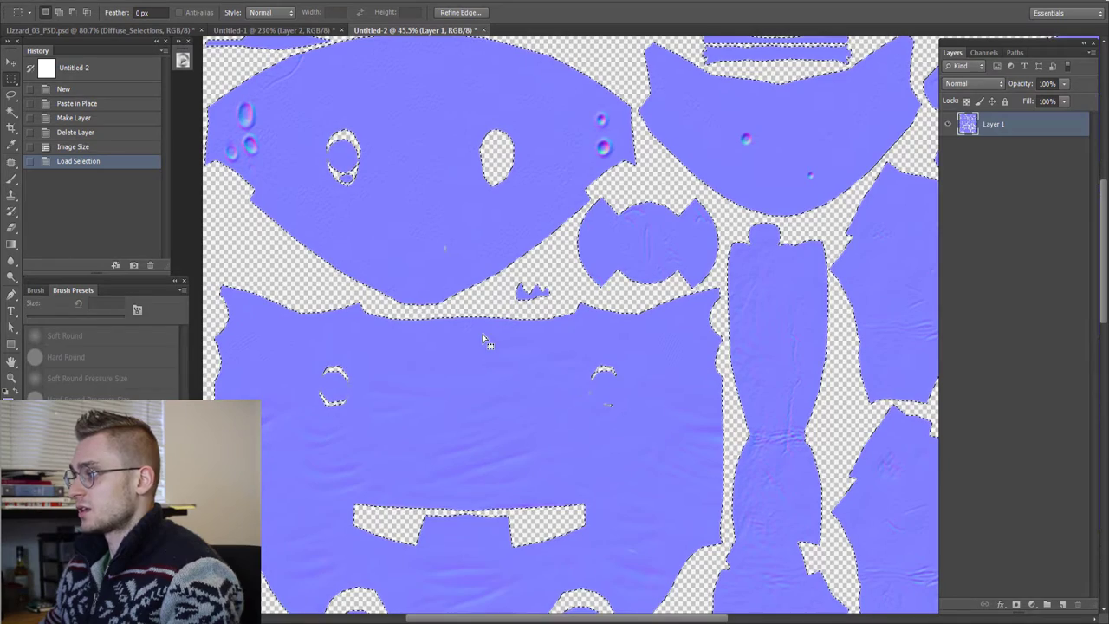
pyautogui.keyDown('alt'); pyautogui.scroll(-3, 490, 337); pyautogui.keyUp('alt')
pyautogui.hotkey('ctrl', 'd')
pyautogui.keyDown('alt'); pyautogui.scroll(-1, 431, 312); pyautogui.keyUp('alt')
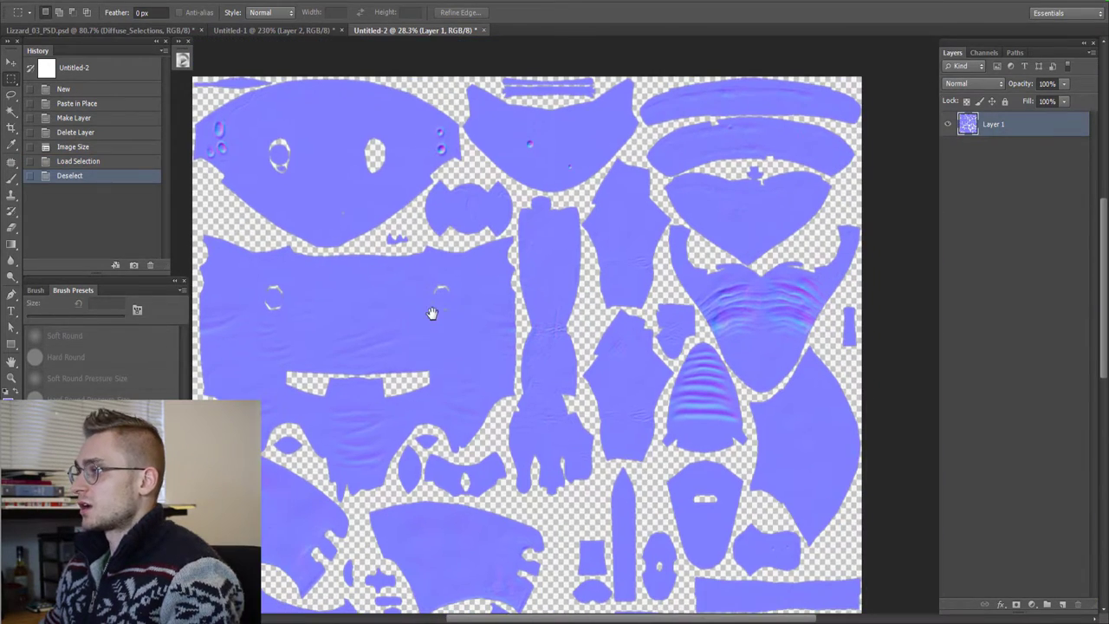
pyautogui.keyDown('alt'); pyautogui.scroll(-1, 431, 314); pyautogui.keyUp('alt')
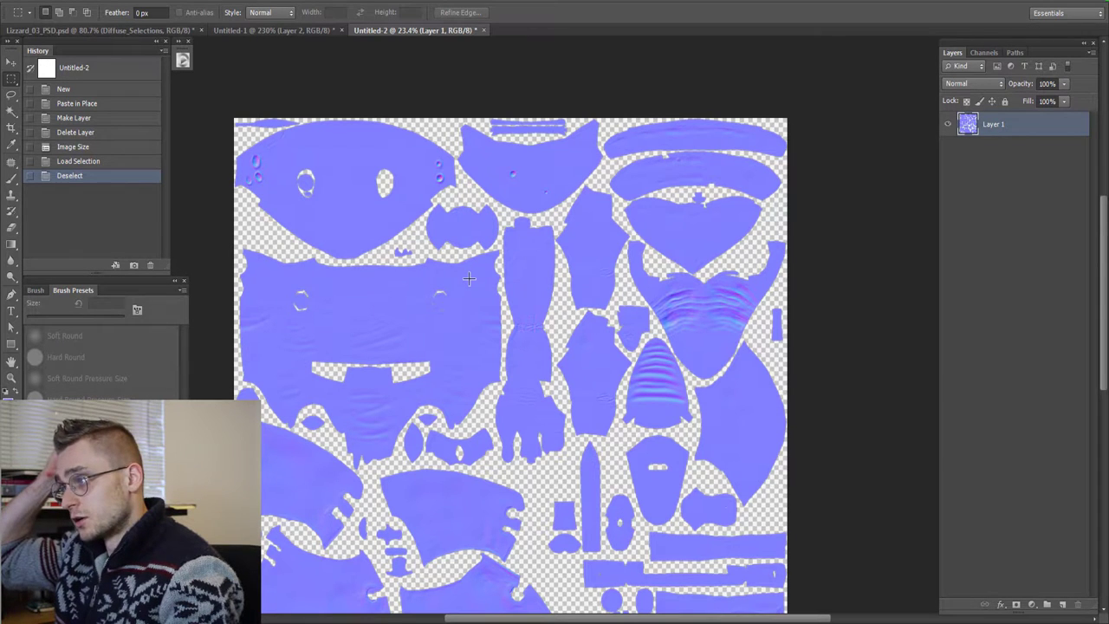
# Step: Examine the dark island edges of the filled Untitled-1 map around the hand island and its neighbouring islands
pyautogui.click(285, 32)
pyautogui.keyDown('alt'); pyautogui.scroll(-5, 483, 309); pyautogui.keyUp('alt')
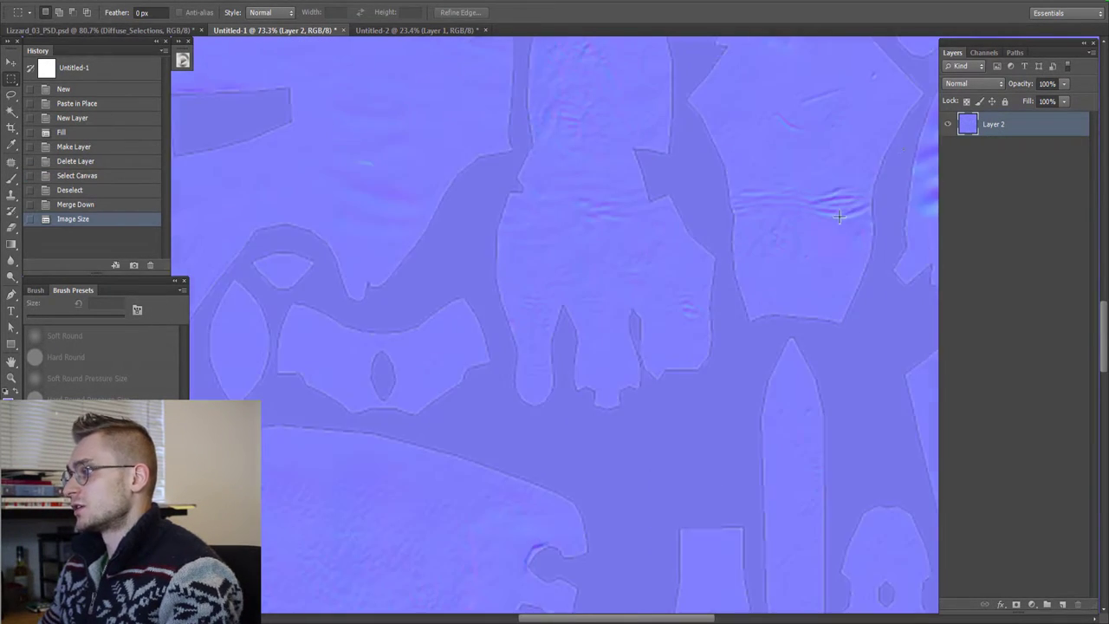
pyautogui.keyDown('alt'); pyautogui.scroll(-2, 396, 303); pyautogui.keyUp('alt')
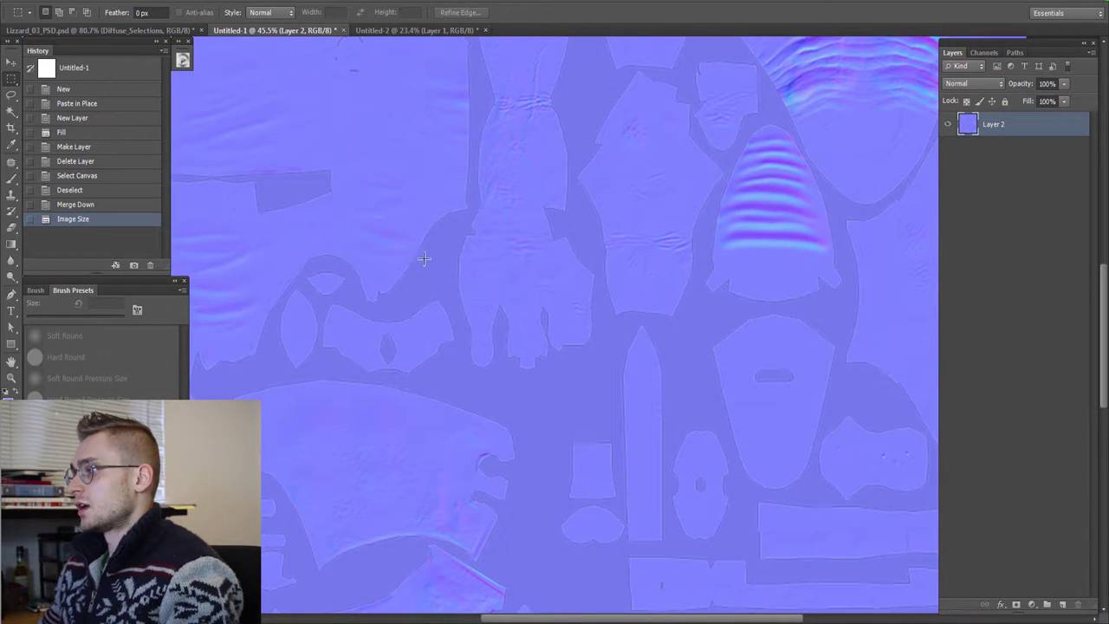
pyautogui.keyDown('alt'); pyautogui.scroll(6, 457, 300); pyautogui.keyUp('alt')
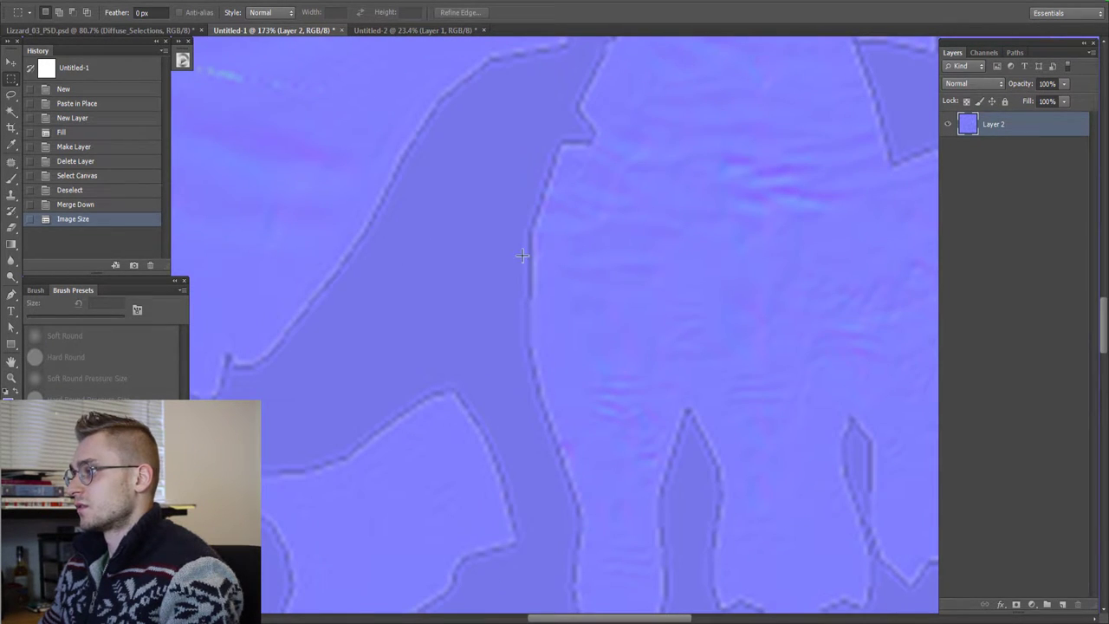
pyautogui.moveTo(549, 136); pyautogui.dragTo(494, 421)
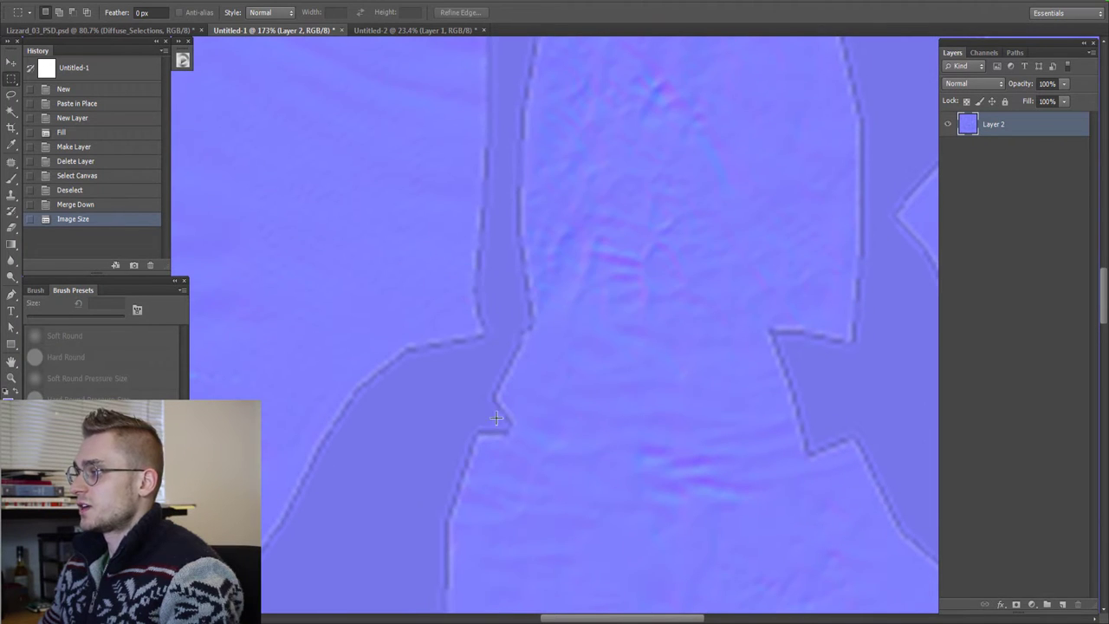
pyautogui.moveTo(447, 504); pyautogui.dragTo(457, 434)
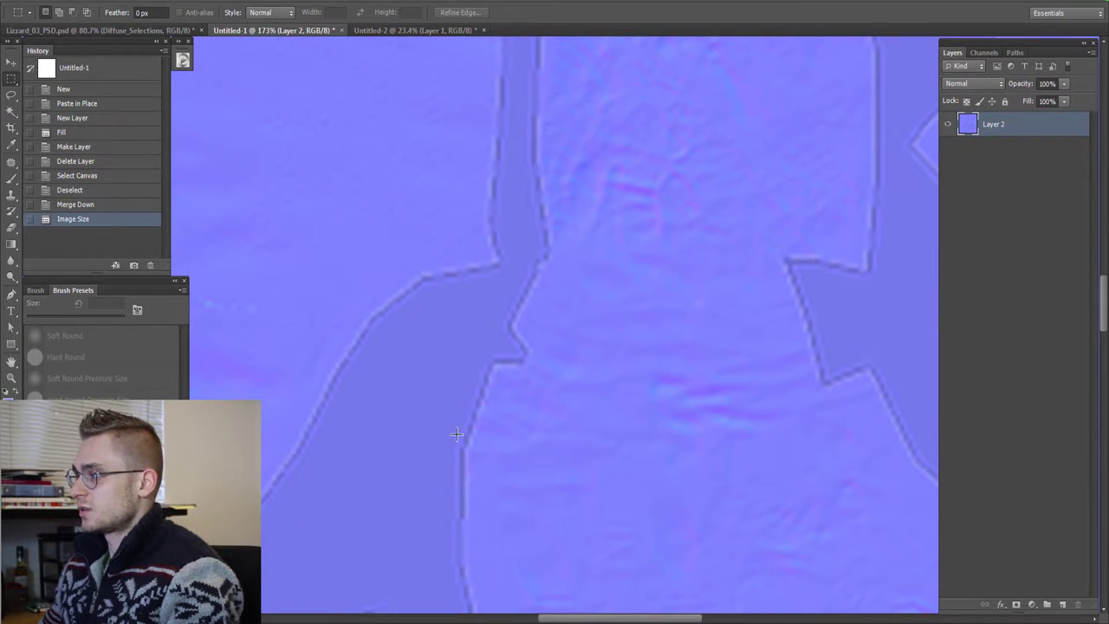
pyautogui.keyDown('alt'); pyautogui.scroll(-2, 450, 428); pyautogui.keyUp('alt')
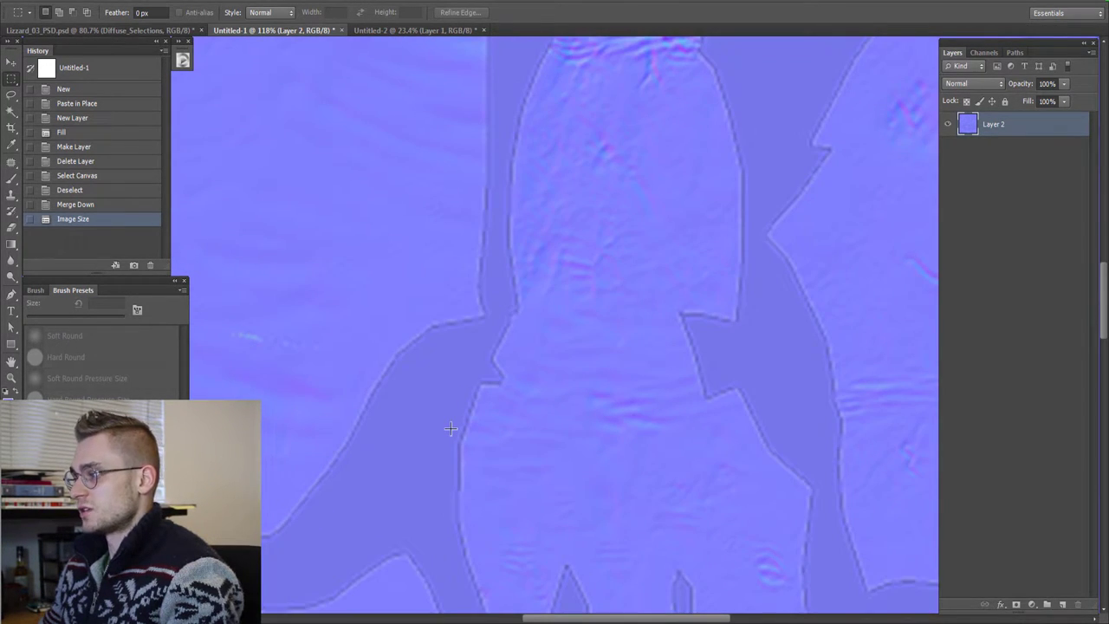
pyautogui.keyDown('alt'); pyautogui.scroll(-2, 450, 428); pyautogui.keyUp('alt')
pyautogui.moveTo(401, 450); pyautogui.dragTo(453, 356)
pyautogui.keyDown('alt'); pyautogui.scroll(3, 455, 357); pyautogui.keyUp('alt')
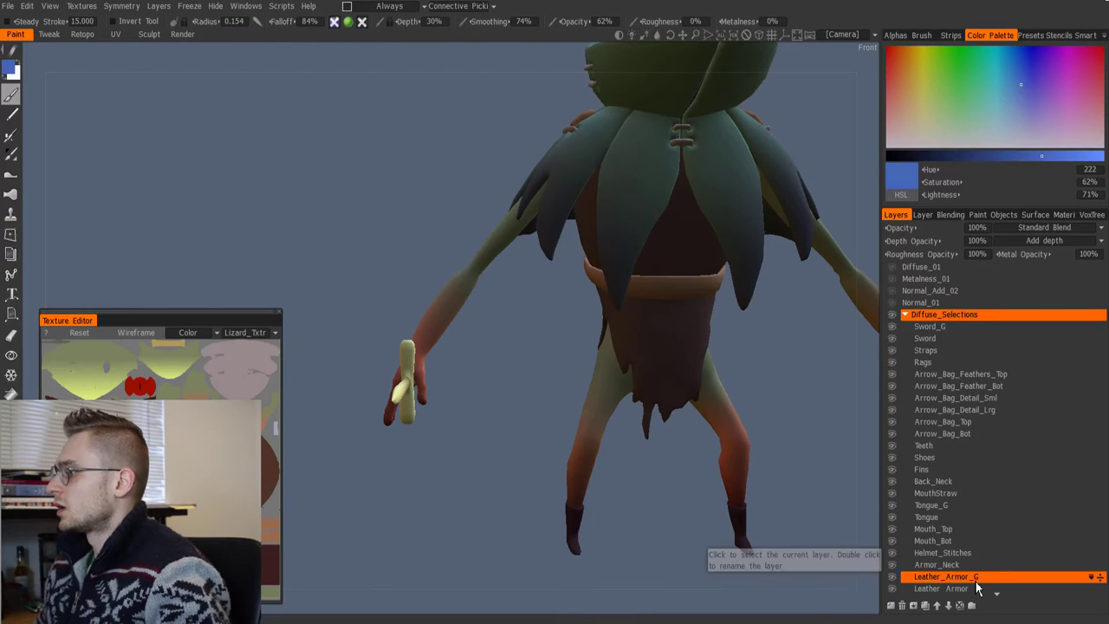
# Step: Switch to 3D-Coat, select the Leather_Armor_G layer and examine the lizard's leather armor from the front
pyautogui.click(976, 581)
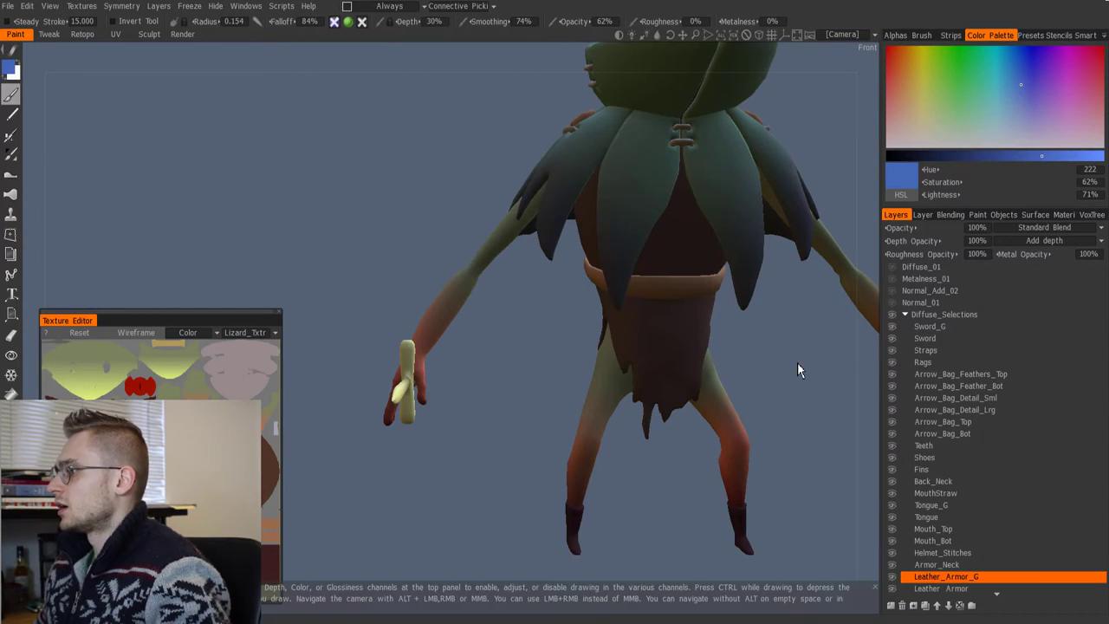
pyautogui.moveTo(822, 361); pyautogui.dragTo(778, 442, button='middle')
pyautogui.scroll(-1, 954, 505)
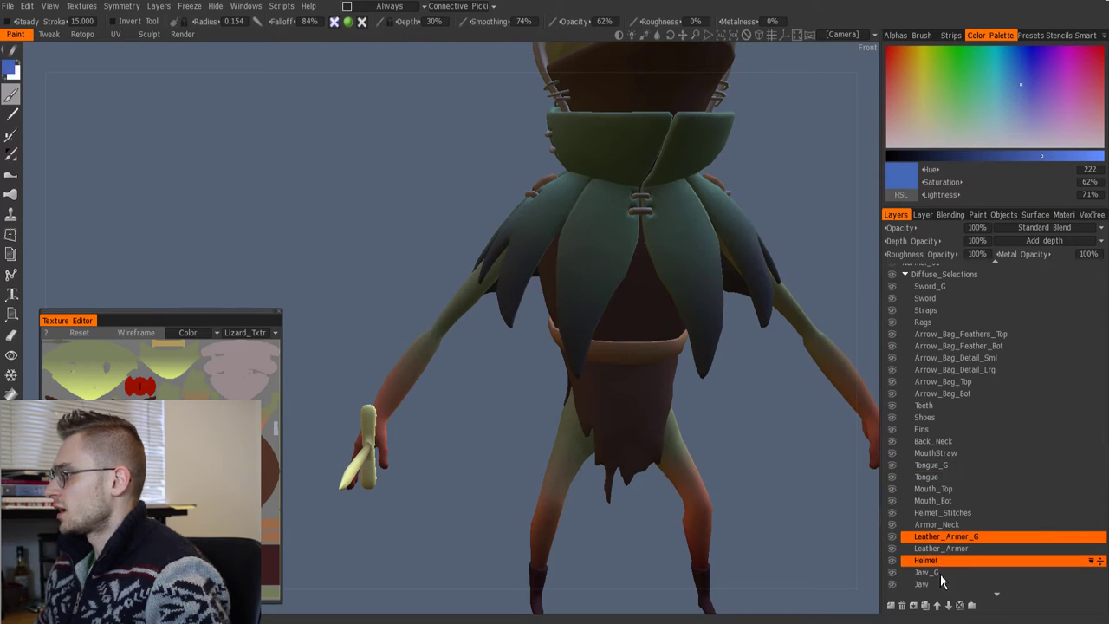
pyautogui.click(931, 538)
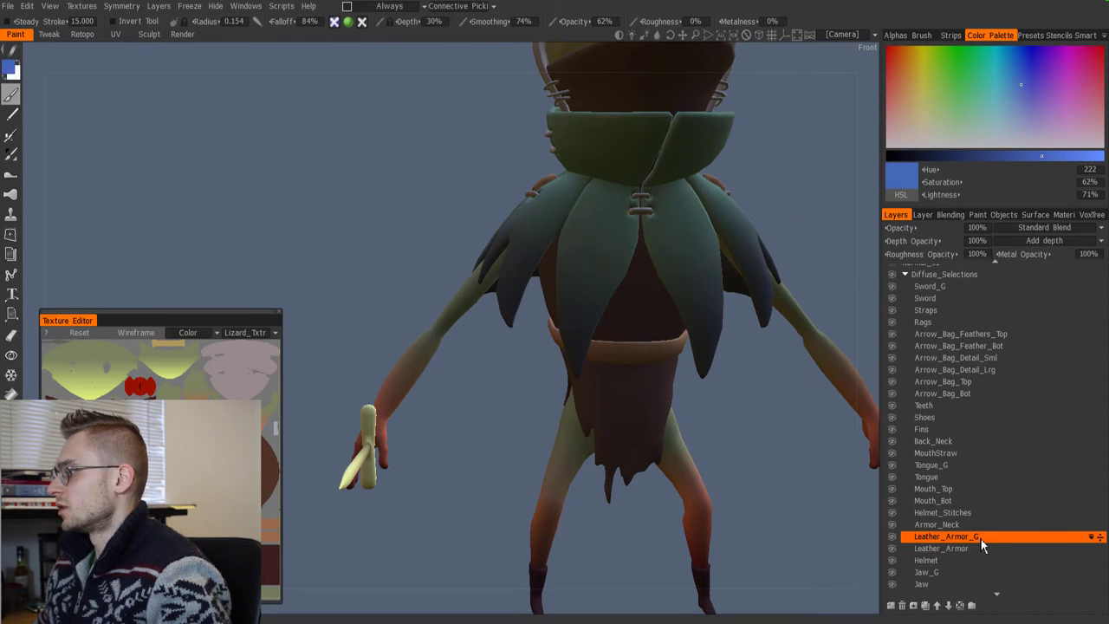
pyautogui.scroll(-2, 793, 487)
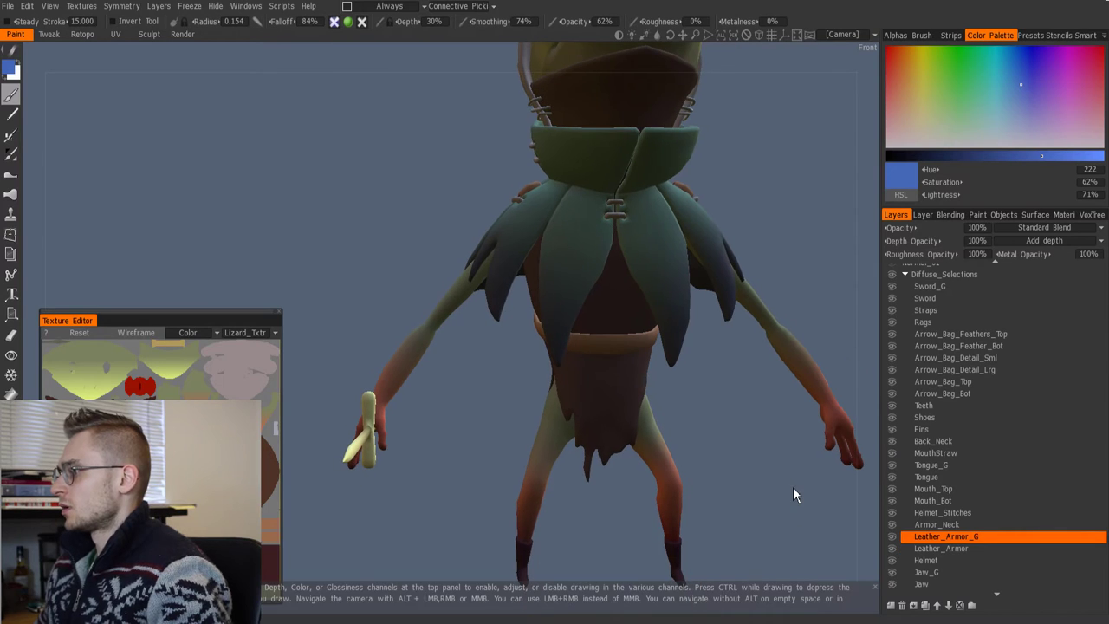
pyautogui.scroll(1, 793, 490)
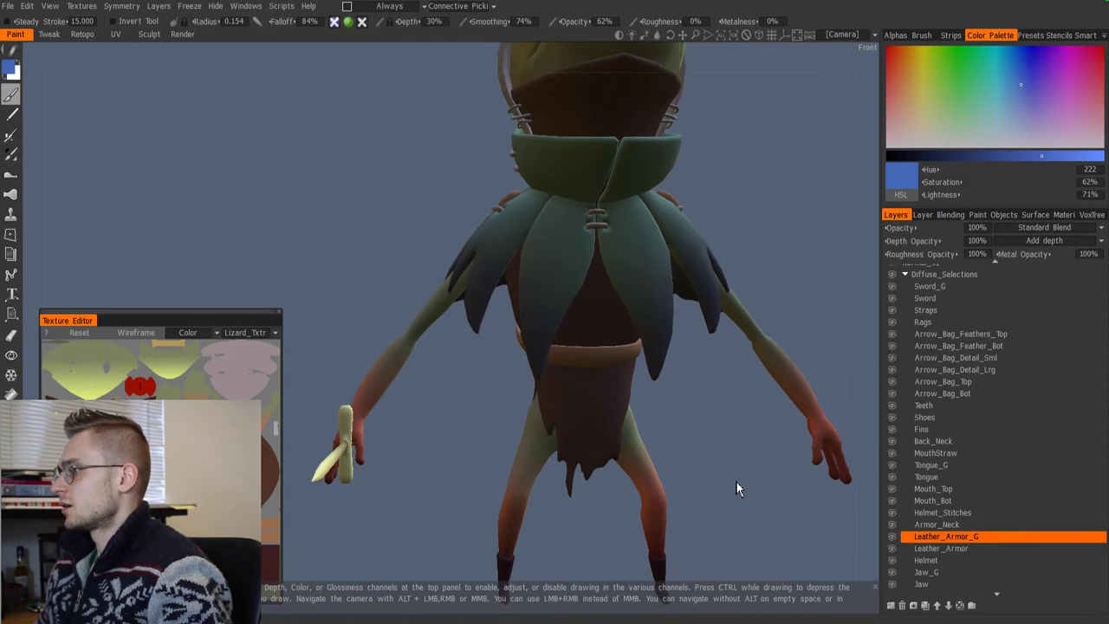
pyautogui.scroll(3, 727, 460)
pyautogui.moveTo(720, 463); pyautogui.dragTo(703, 442, button='middle')
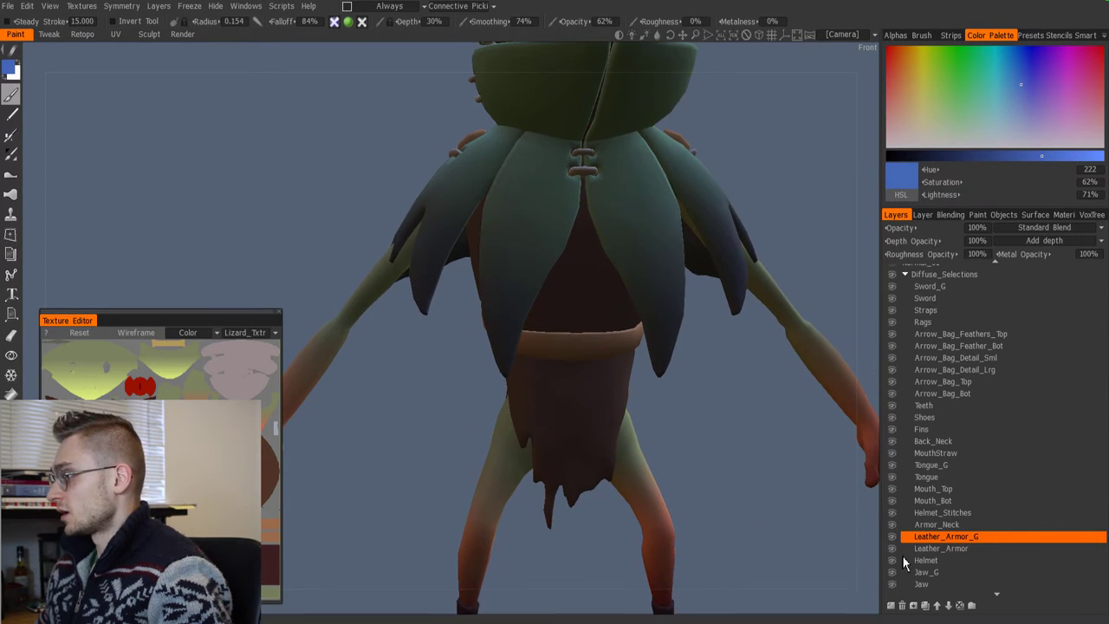
# Step: Review the Leather_Armor_G layer's blending settings and its available clip mask layers, then return to the layer list
pyautogui.rightClick(964, 546)
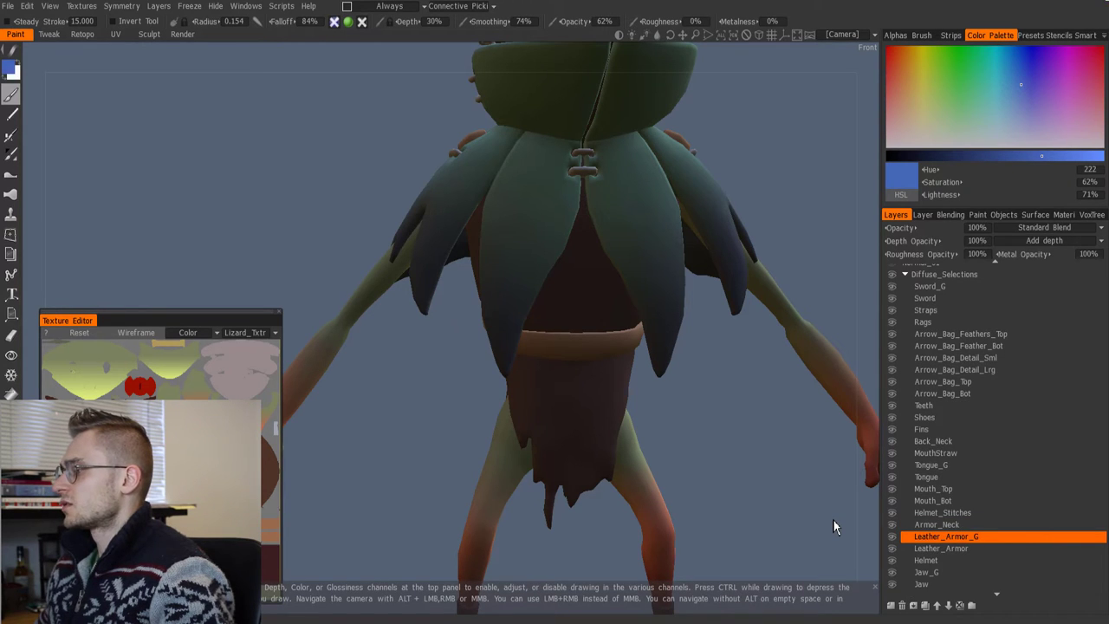
pyautogui.click(935, 217)
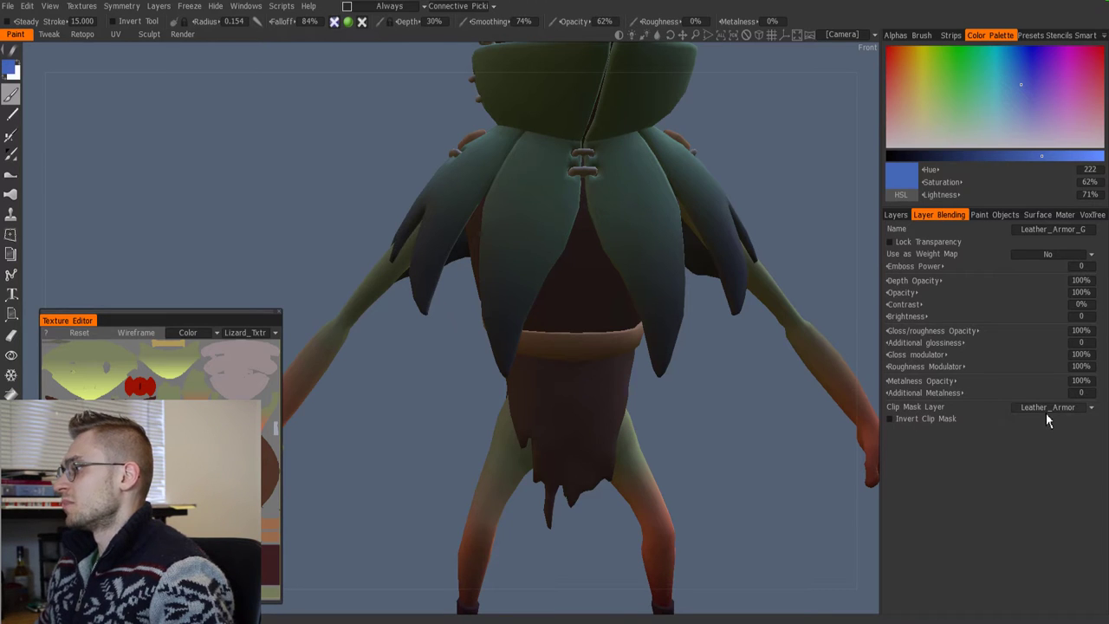
pyautogui.click(1081, 413)
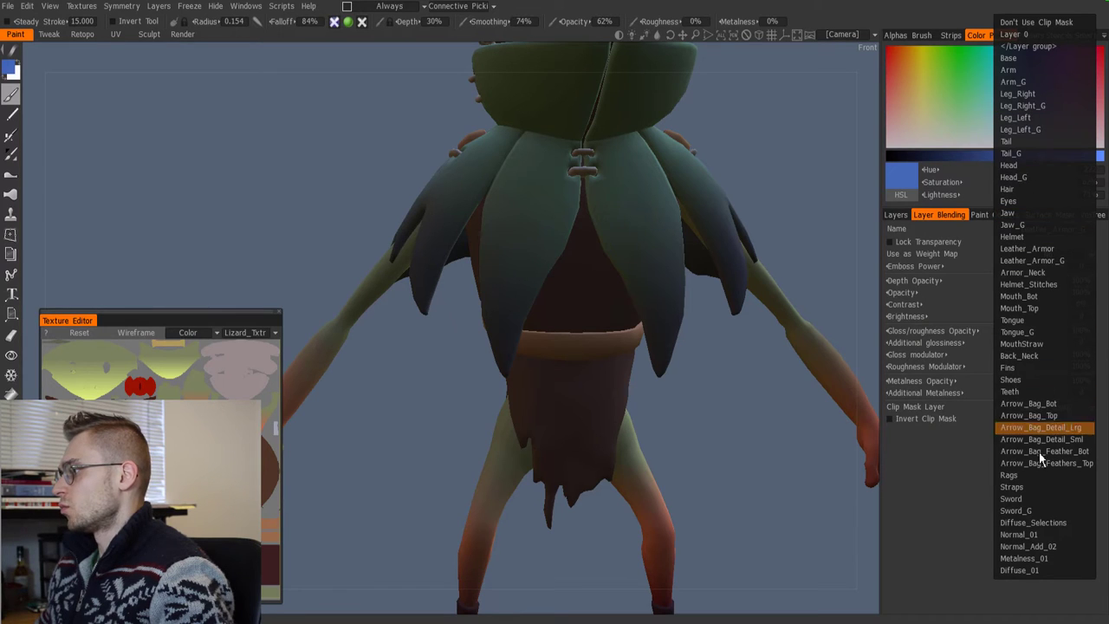
pyautogui.click(955, 469)
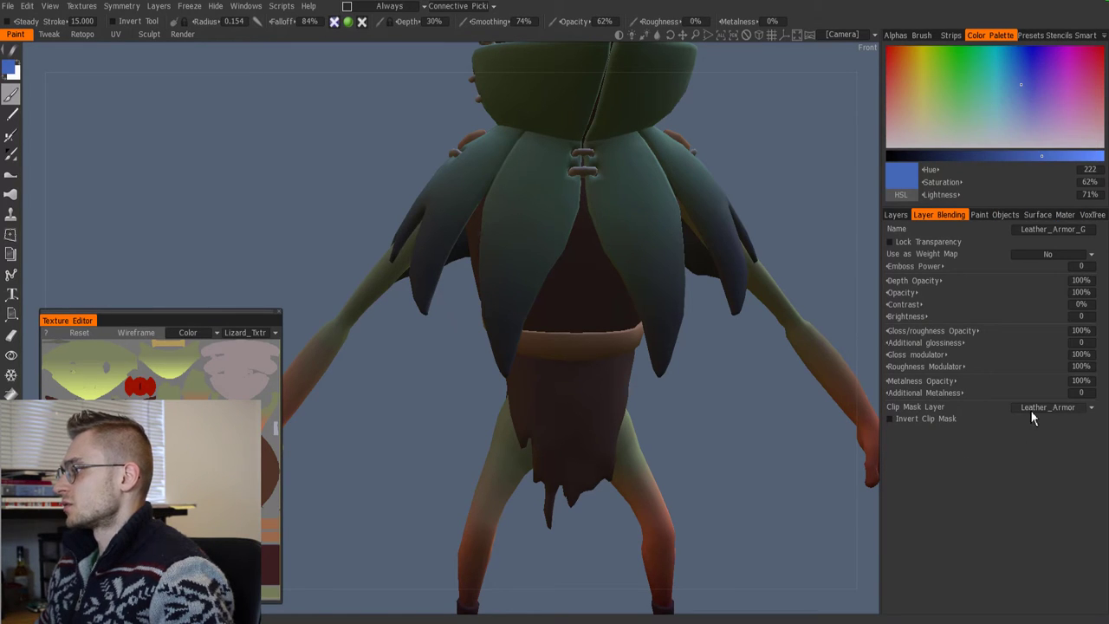
pyautogui.click(896, 215)
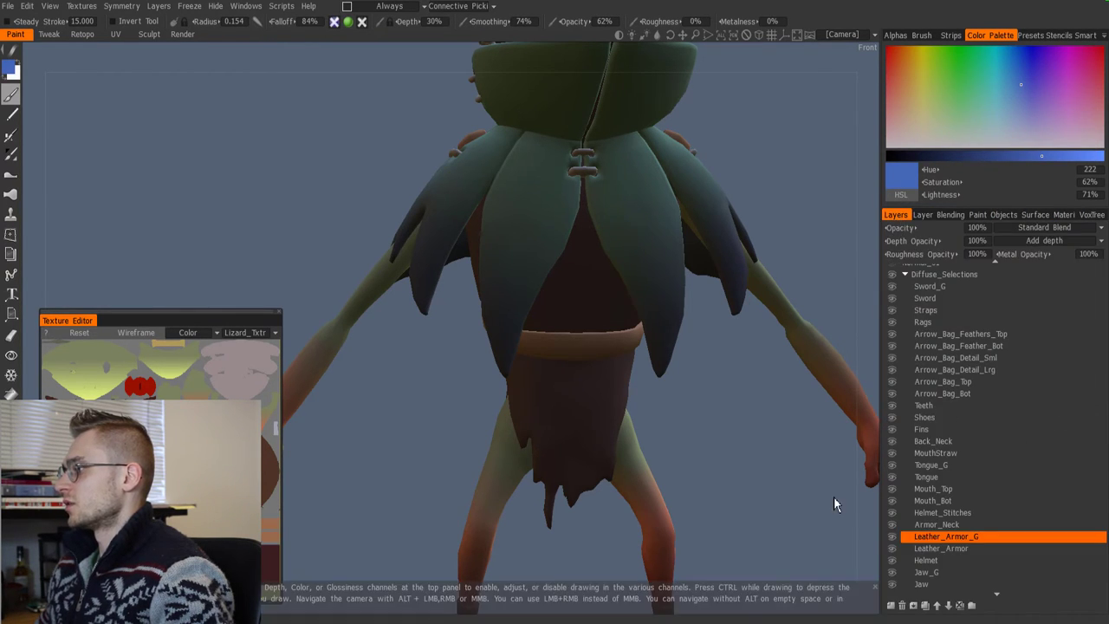
# Step: Collapse the Diffuse_Selections layer group and turn the full lizard to its right side view
pyautogui.scroll(-4, 712, 459)
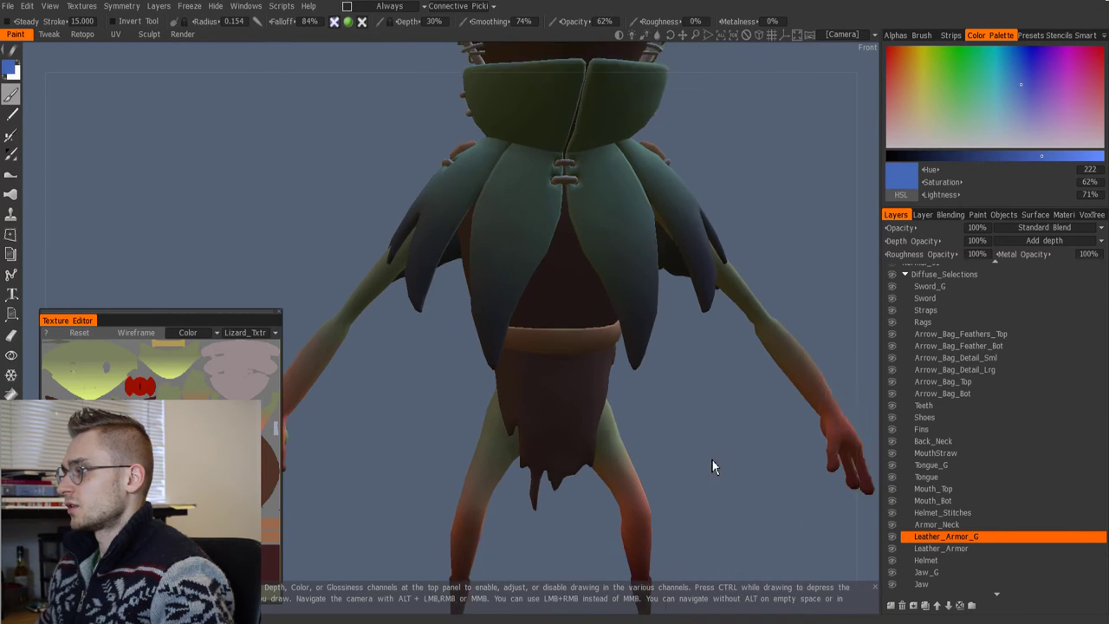
pyautogui.scroll(1, 919, 357)
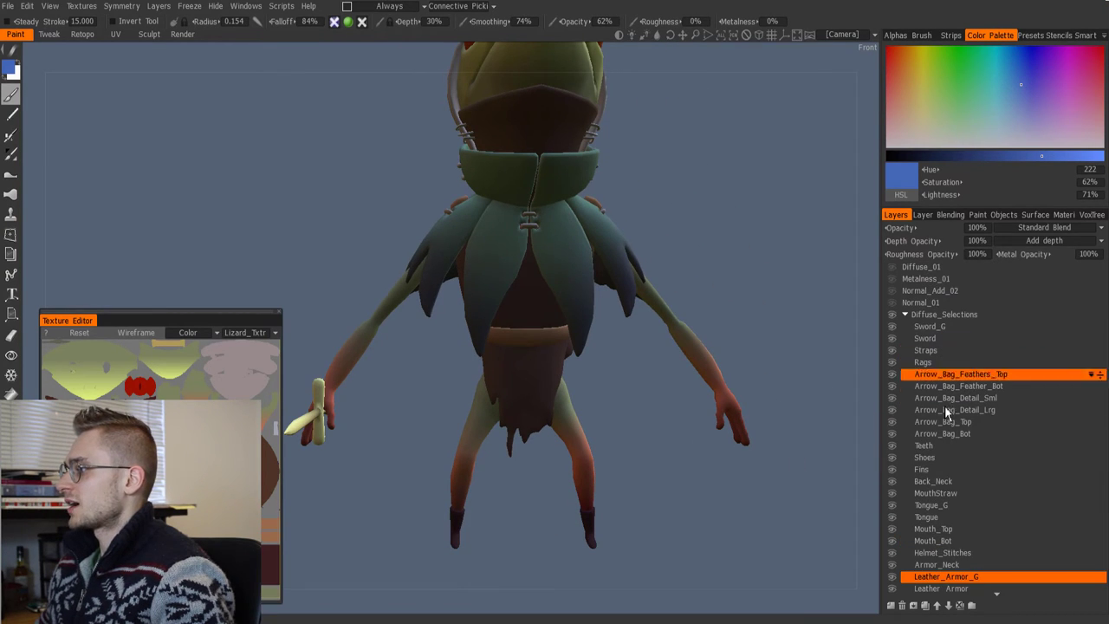
pyautogui.scroll(-5, 944, 434)
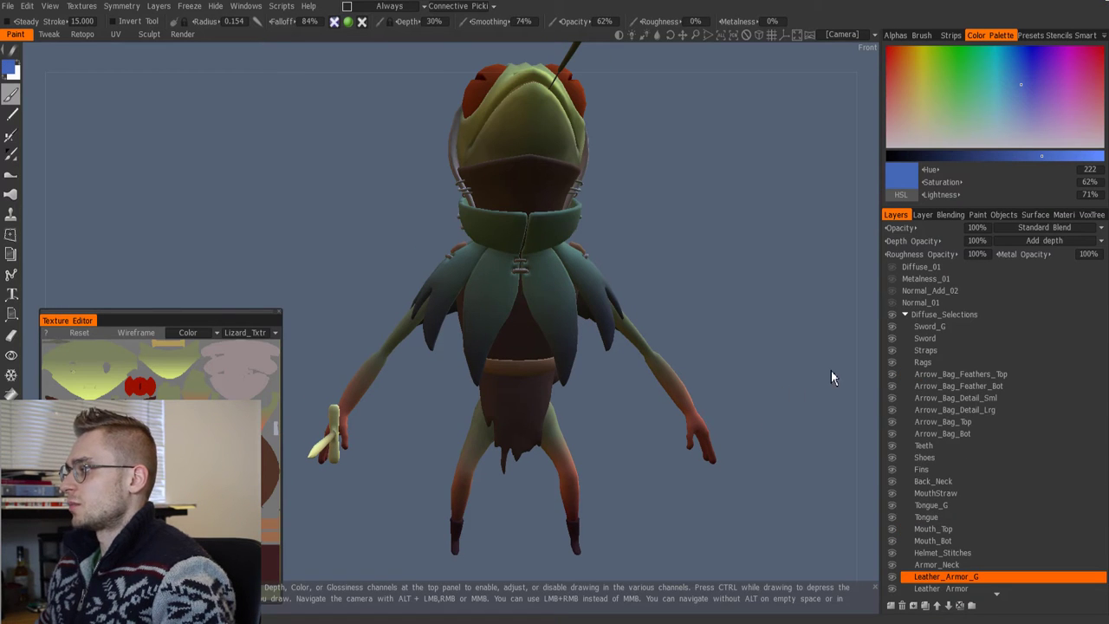
pyautogui.moveTo(831, 371); pyautogui.dragTo(670, 375)
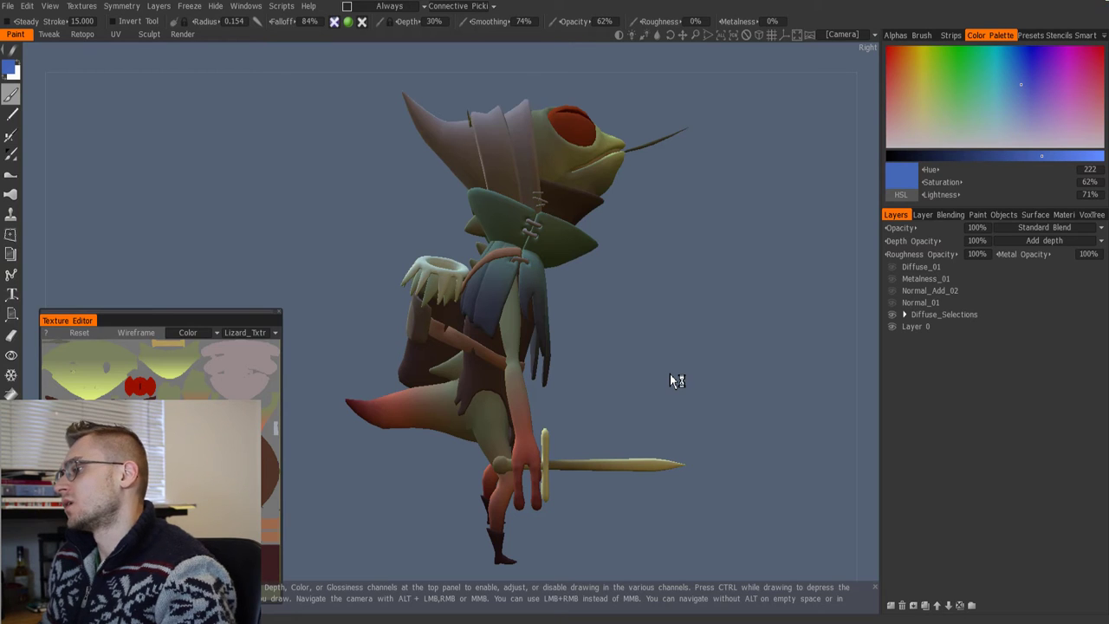
# Step: Display the list of paint objects and open the Mouth_Top object's name for editing, then leave it without renaming
pyautogui.click(994, 217)
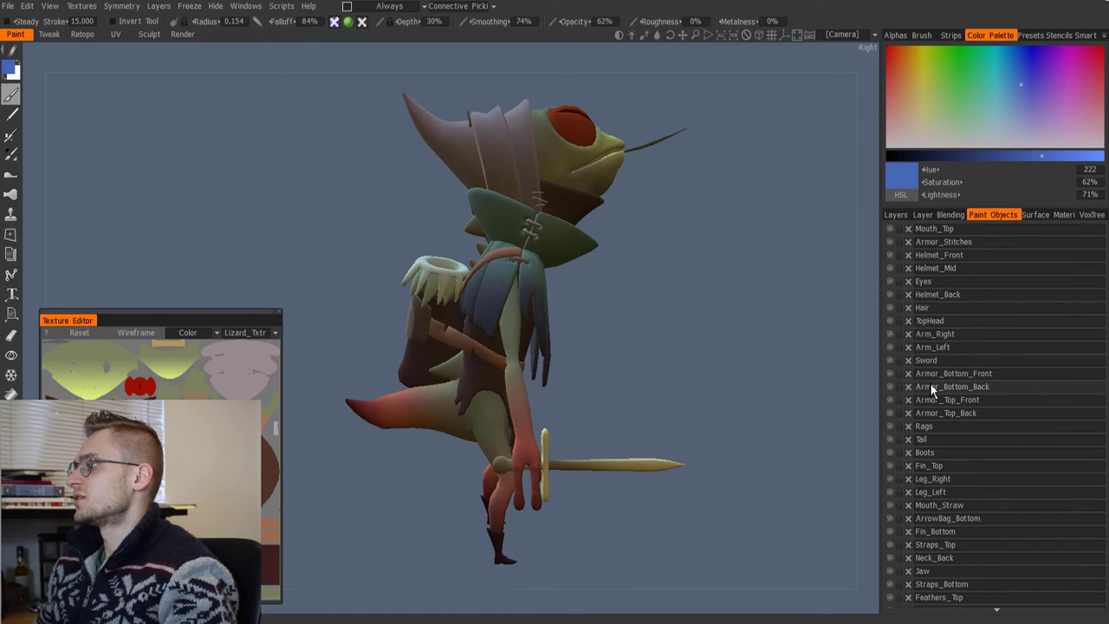
pyautogui.moveTo(697, 311); pyautogui.dragTo(733, 338)
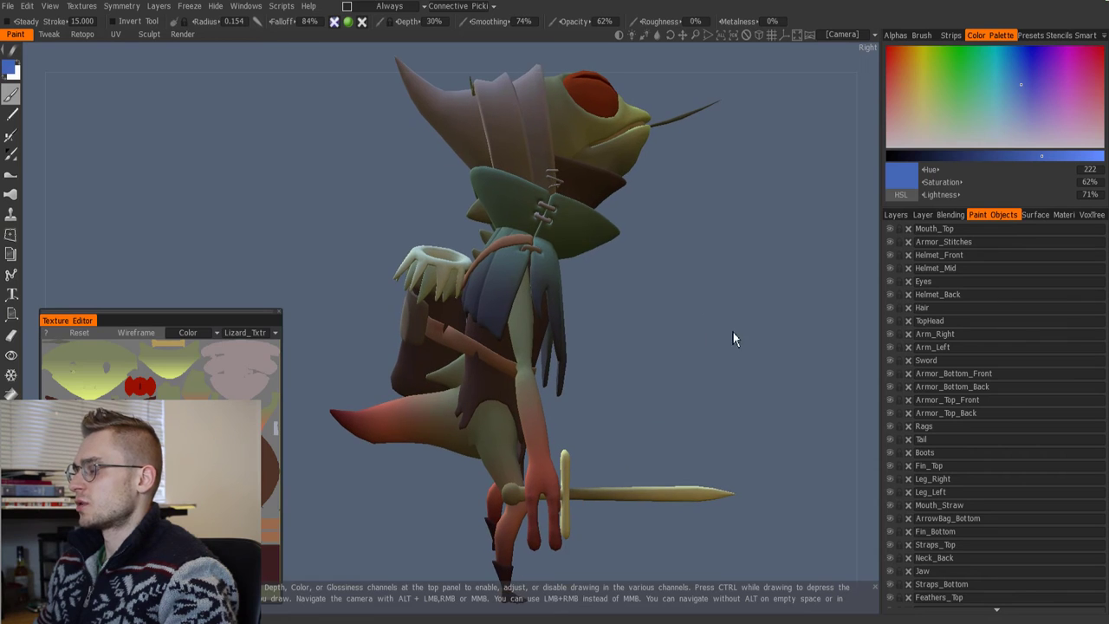
pyautogui.doubleClick(940, 229)
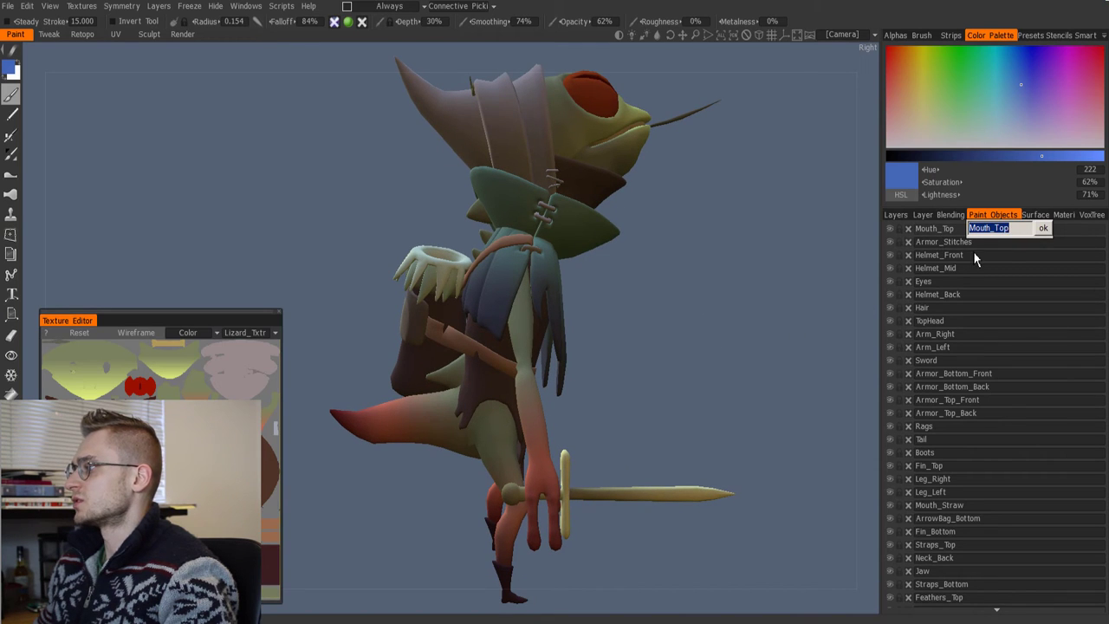
pyautogui.press('Escape')
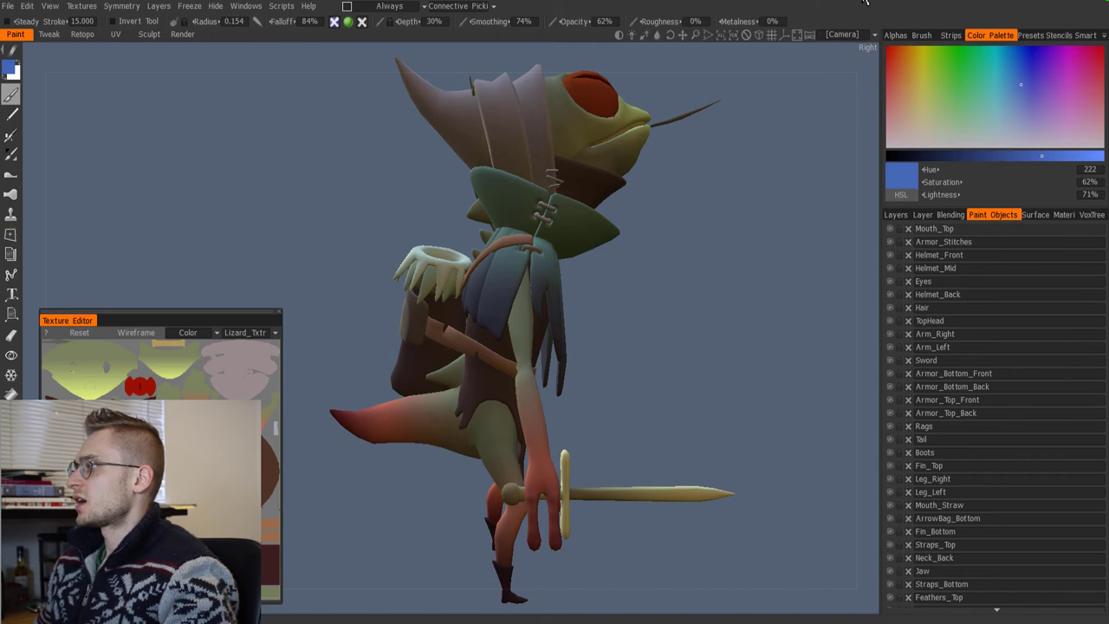
# Step: Isolate the Armor_Stitches paint object and look over the stitches on their own
pyautogui.keyDown('alt'); pyautogui.click(890, 246); pyautogui.keyUp('alt')
pyautogui.keyDown('alt'); pyautogui.click(890, 245); pyautogui.keyUp('alt')
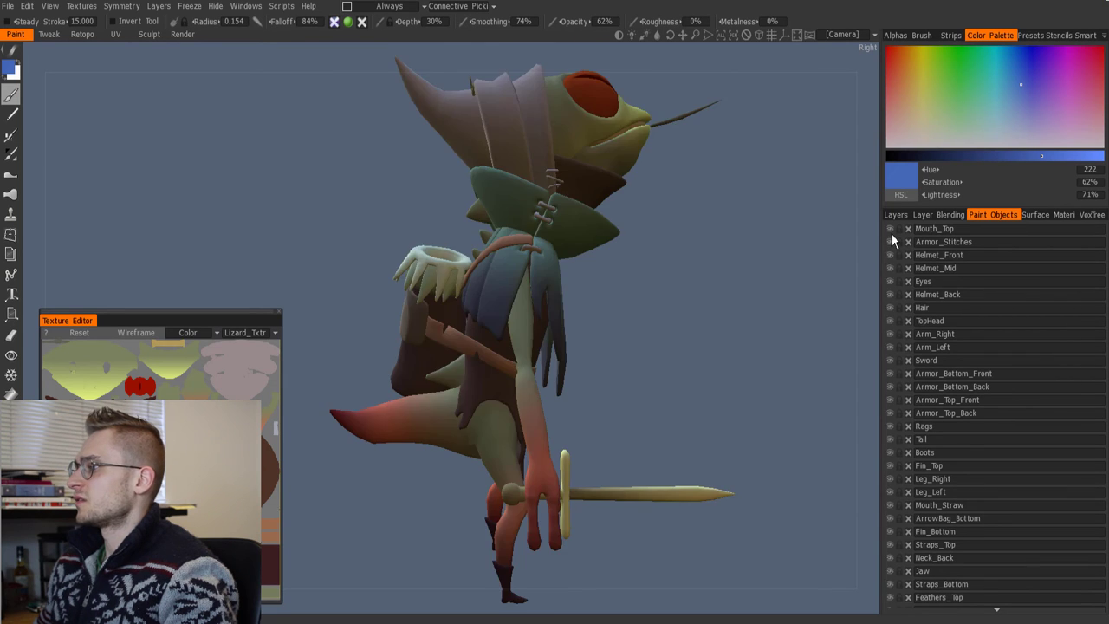
pyautogui.keyDown('alt'); pyautogui.click(891, 234); pyautogui.keyUp('alt')
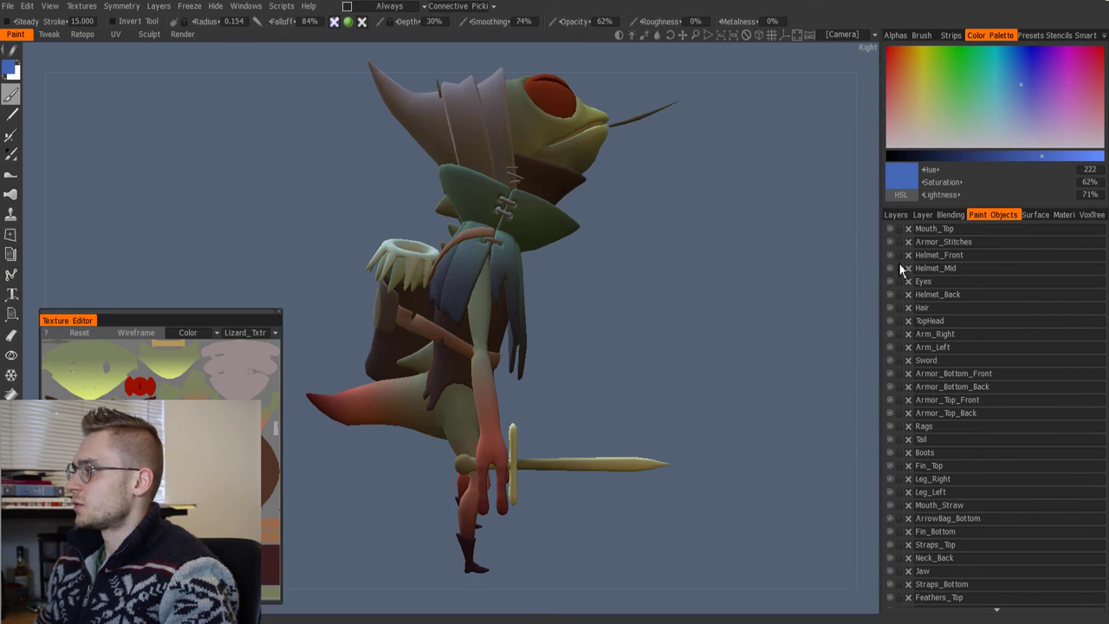
pyautogui.keyDown('alt'); pyautogui.click(891, 243); pyautogui.keyUp('alt')
pyautogui.moveTo(660, 309); pyautogui.dragTo(712, 340, button='right')
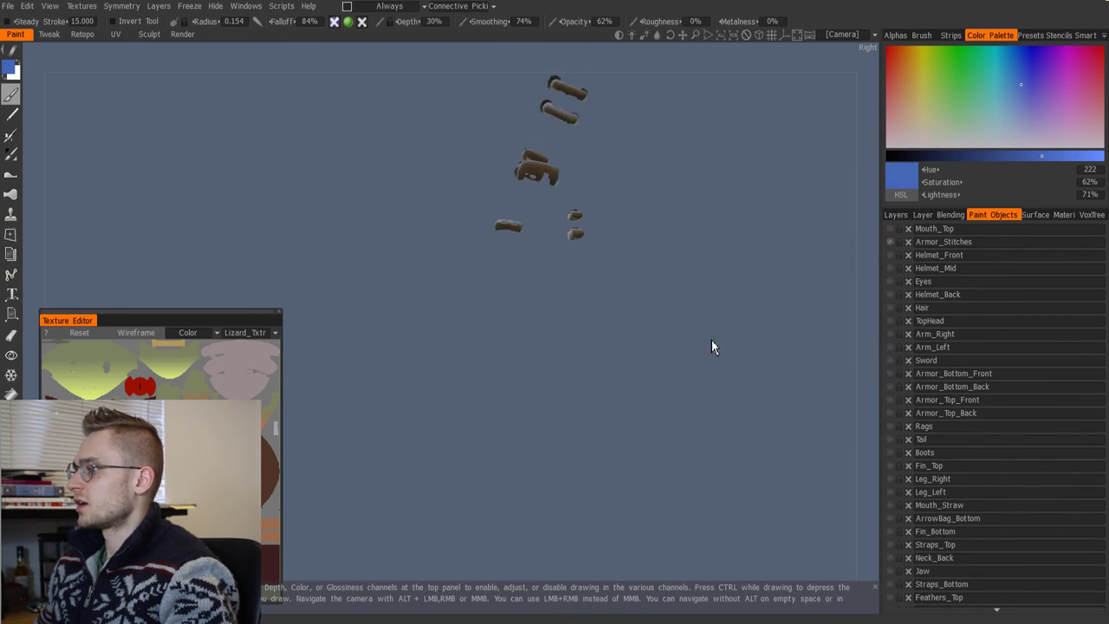
pyautogui.moveTo(711, 340); pyautogui.dragTo(696, 385)
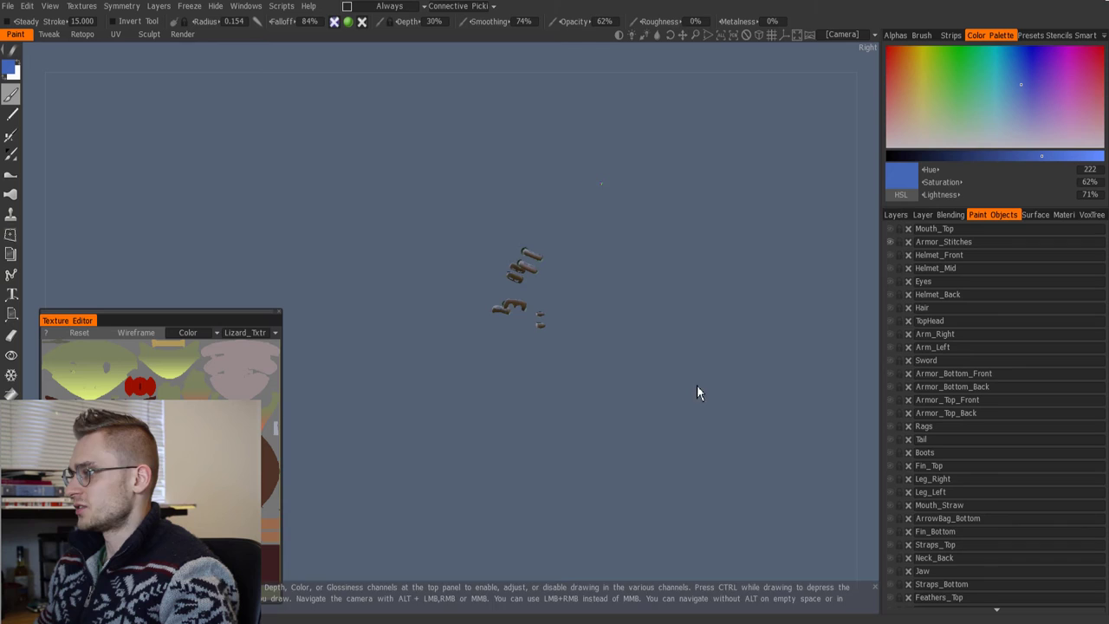
# Step: Show all paint objects again, return to the layer list and view the lizard from behind
pyautogui.click(891, 244)
pyautogui.moveTo(805, 314)
pyautogui.mouseDown()
pyautogui.moveTo(751, 331)
pyautogui.moveTo(732, 309)
pyautogui.mouseUp()
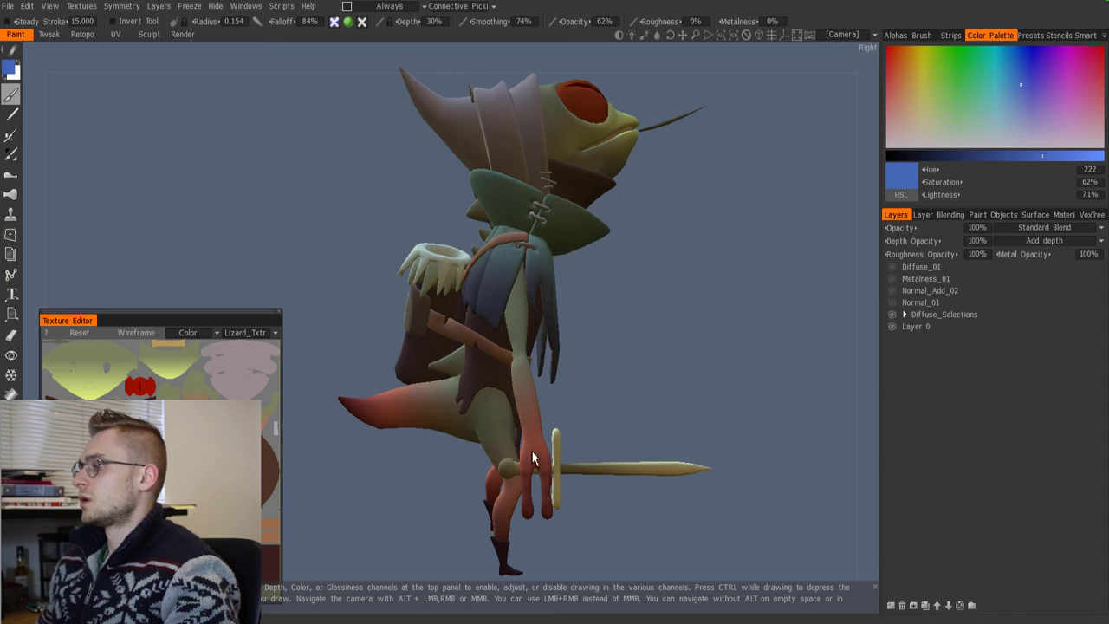
pyautogui.moveTo(648, 396); pyautogui.dragTo(606, 413)
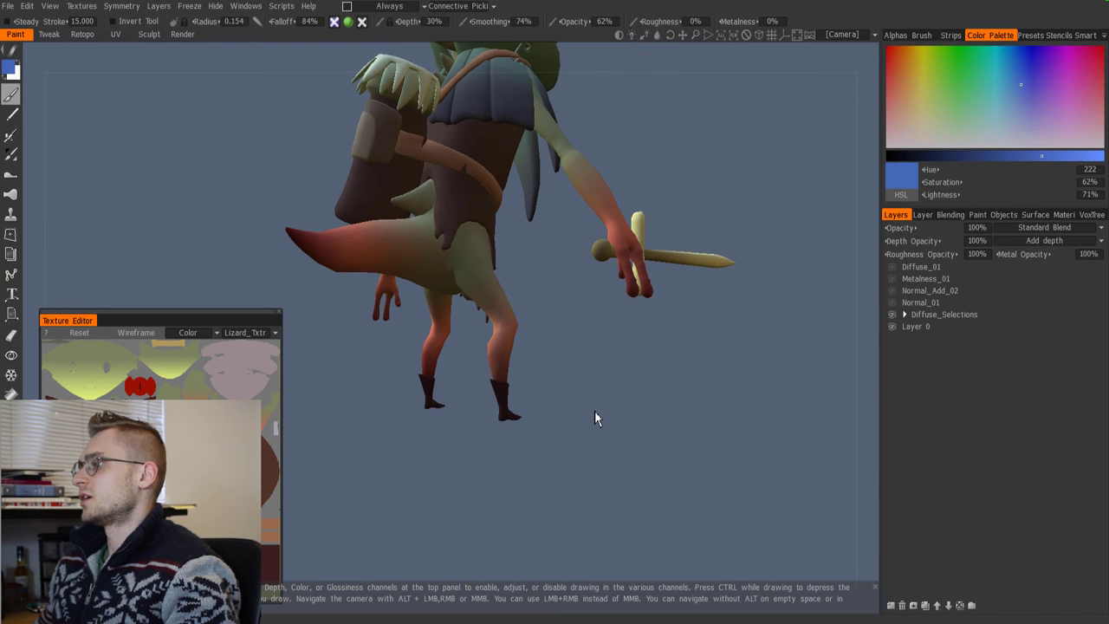
# Step: Examine up close how the gradient colours meet where the lizard's tail joins its hip and leg
pyautogui.moveTo(594, 411); pyautogui.dragTo(559, 503, button='right')
pyautogui.moveTo(696, 216); pyautogui.dragTo(767, 371, button='middle')
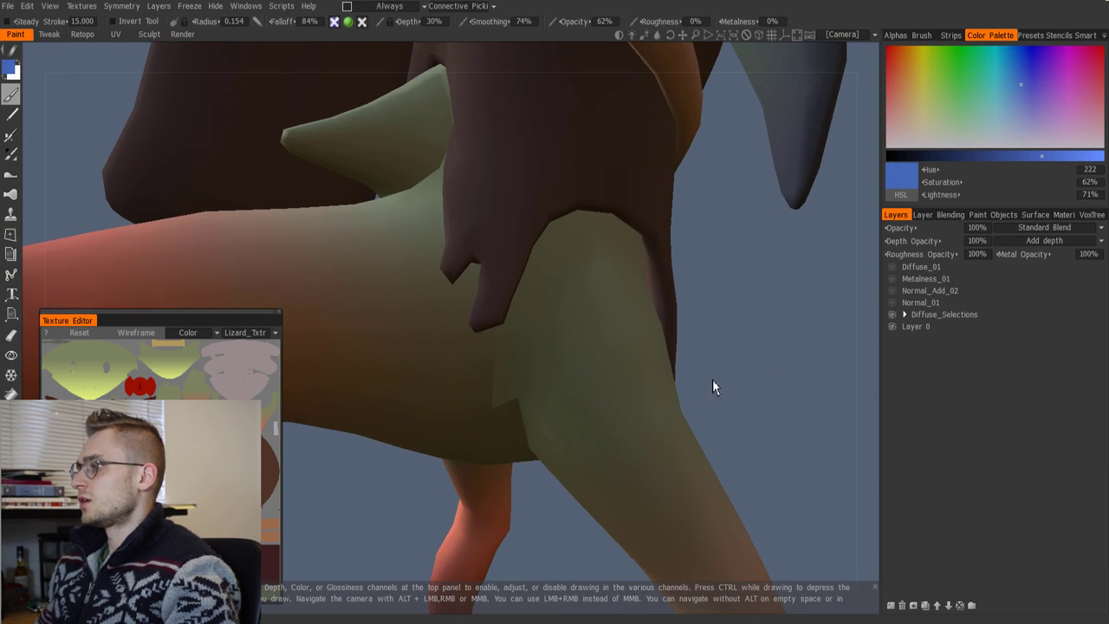
pyautogui.moveTo(712, 380); pyautogui.dragTo(763, 374, button='right')
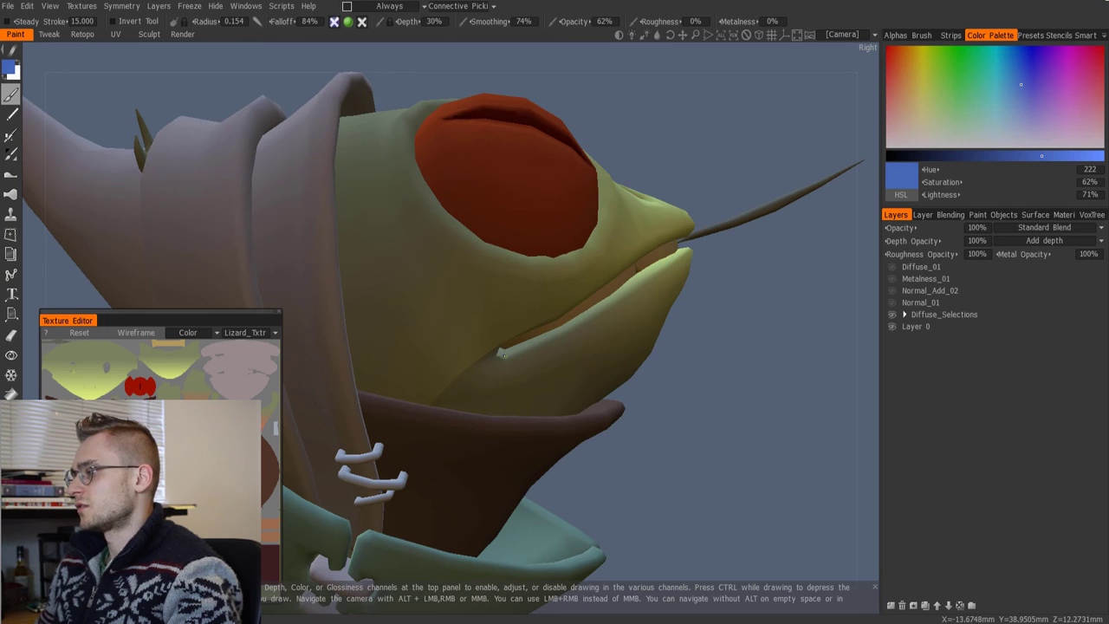
# Step: Examine the lizard's head from the right side, close up around the mouth corner, jaw and collar
pyautogui.moveTo(650, 461); pyautogui.dragTo(687, 438)
pyautogui.moveTo(687, 437); pyautogui.dragTo(698, 468, button='right')
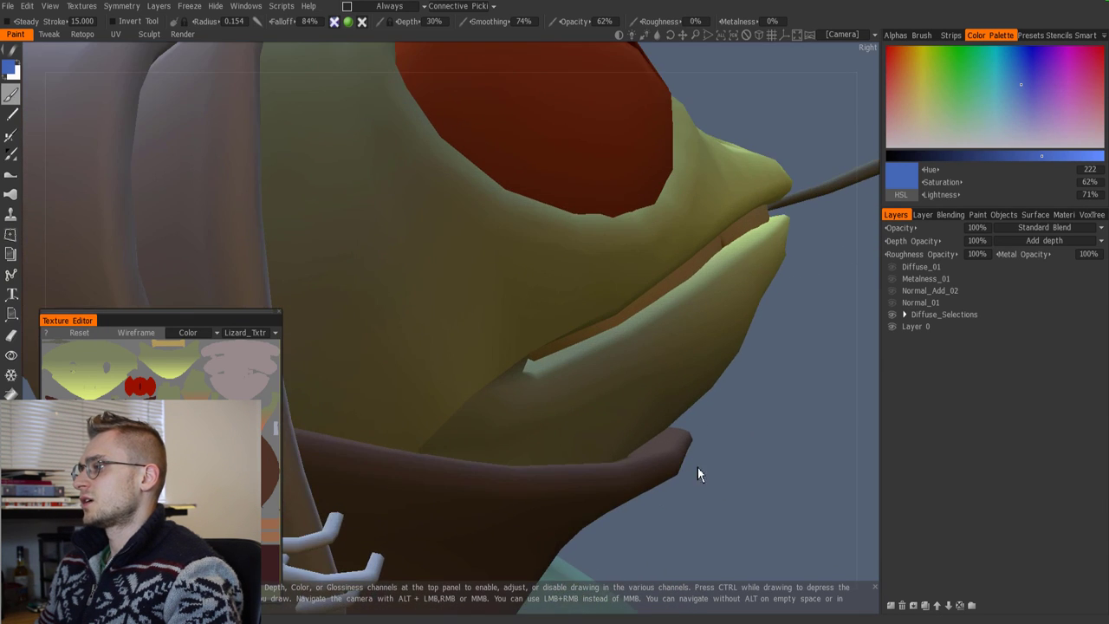
pyautogui.moveTo(697, 468); pyautogui.dragTo(758, 533)
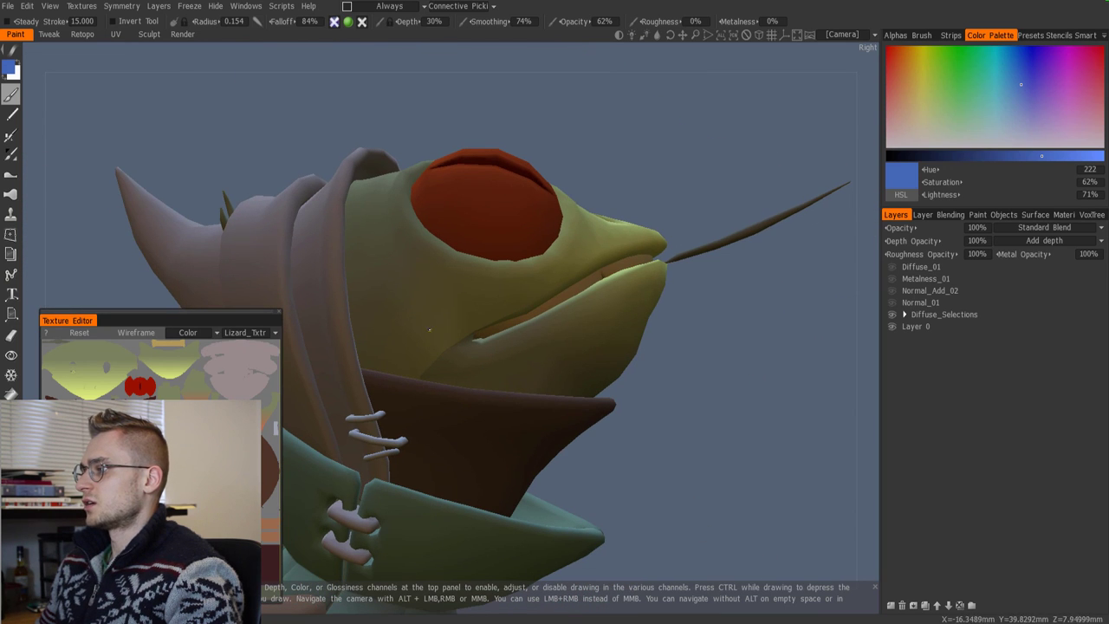
pyautogui.moveTo(480, 367)
pyautogui.keyDown('alt'); pyautogui.mouseDown()
pyautogui.moveTo(754, 485)
pyautogui.moveTo(641, 471)
pyautogui.moveTo(751, 503)
pyautogui.moveTo(726, 482)
pyautogui.mouseUp(); pyautogui.keyUp('alt')
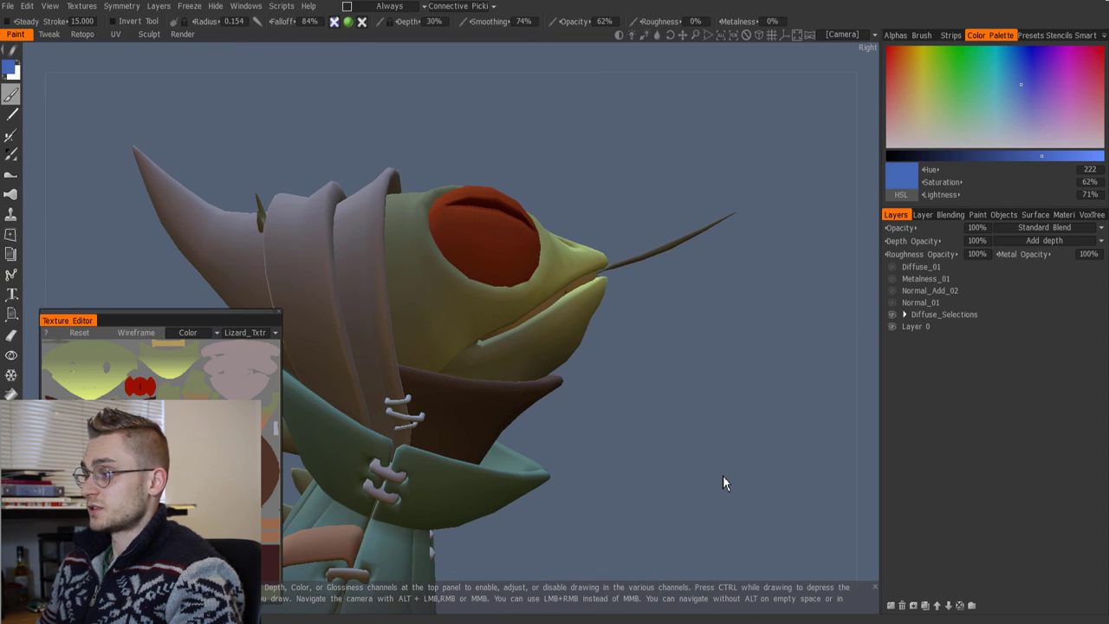
pyautogui.keyDown('alt'); pyautogui.moveTo(691, 518); pyautogui.dragTo(685, 523); pyautogui.keyUp('alt')
pyautogui.keyDown('alt'); pyautogui.moveTo(685, 523); pyautogui.dragTo(688, 566, button='right'); pyautogui.keyUp('alt')
pyautogui.keyDown('alt'); pyautogui.moveTo(688, 566); pyautogui.dragTo(689, 522, button='middle'); pyautogui.keyUp('alt')
pyautogui.scroll(-3, 685, 522)
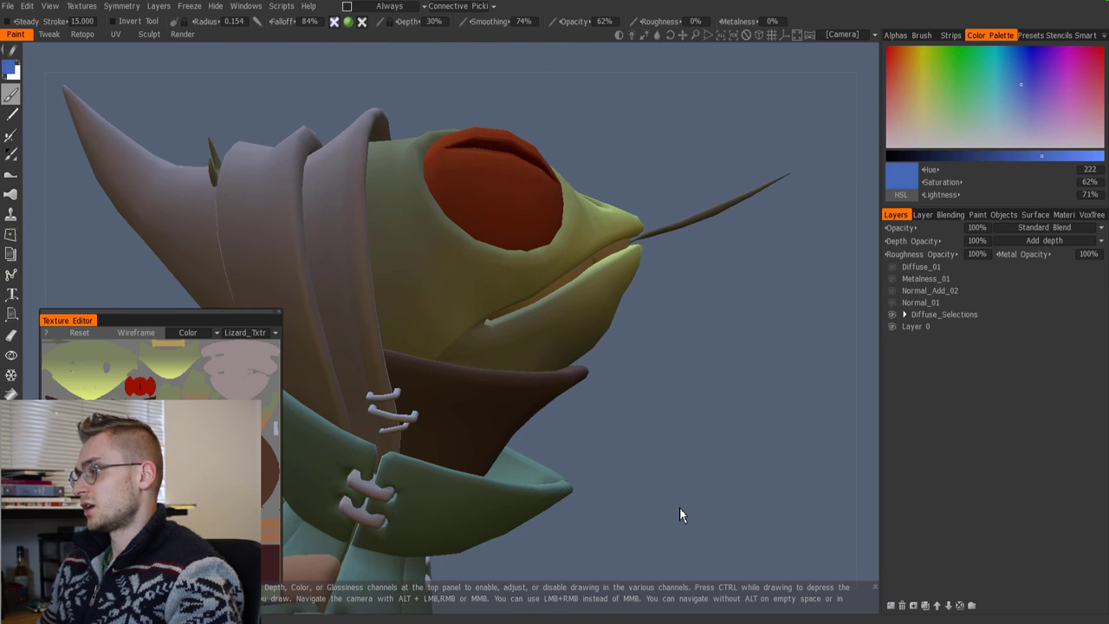